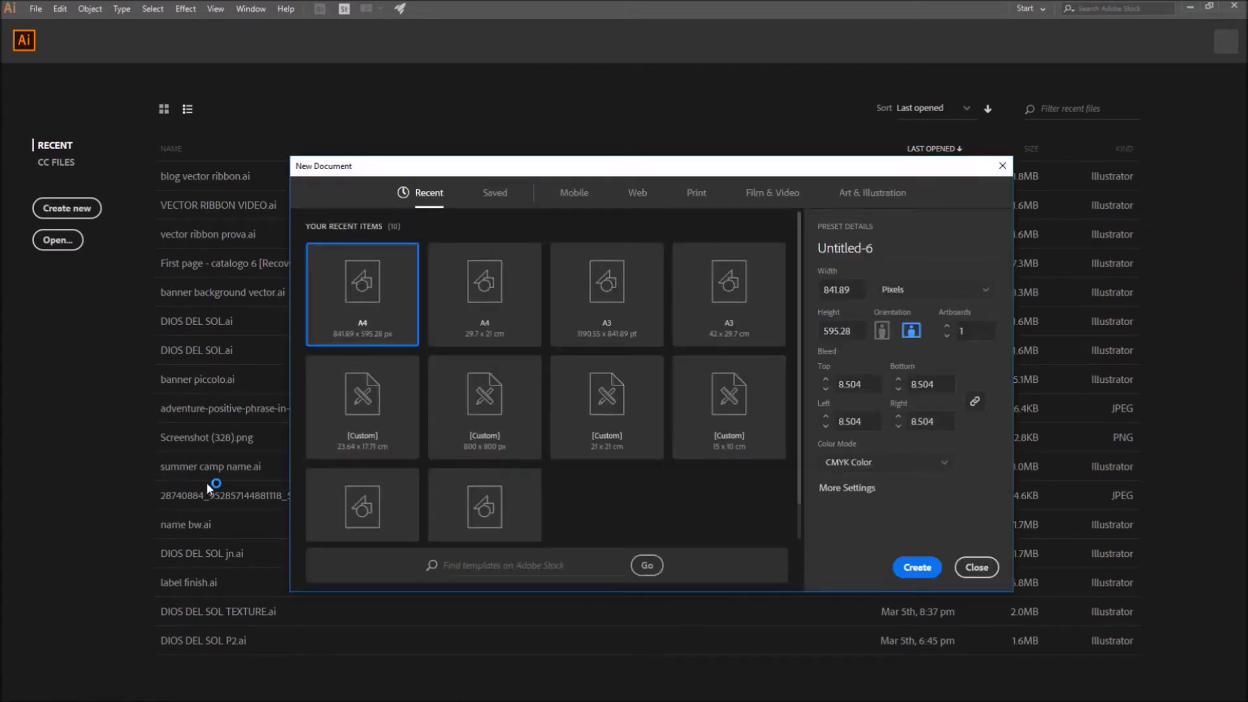
- Create a new blank A4 document from the New Document dialog
left_click(917, 571)
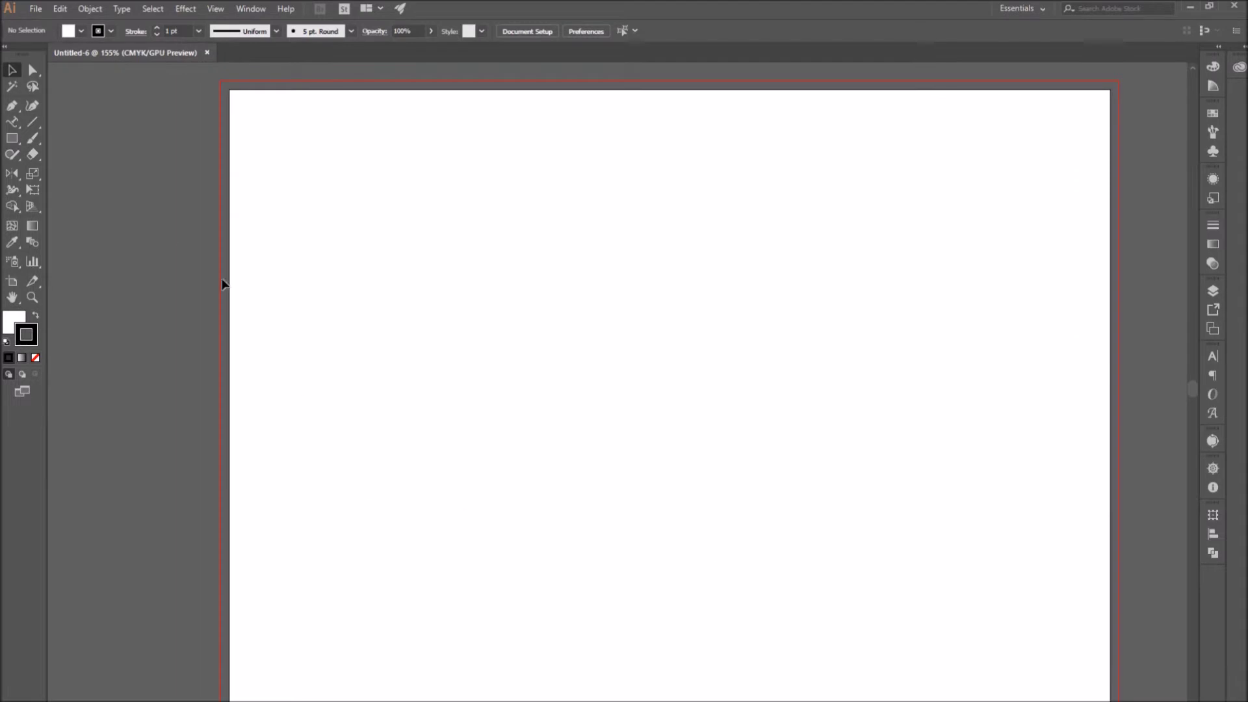
- Draw a rectangle by entering Width 350 px and Height 70 px
left_click(13, 139)
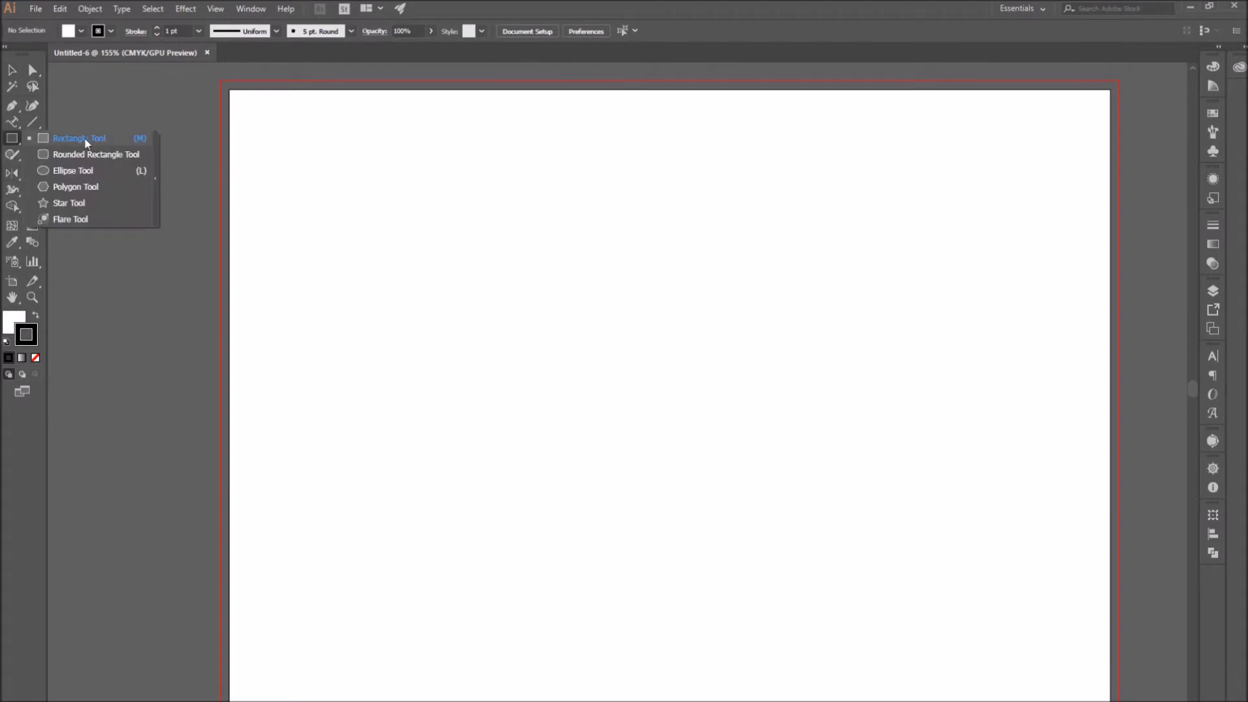
left_click(121, 140)
left_click(585, 335)
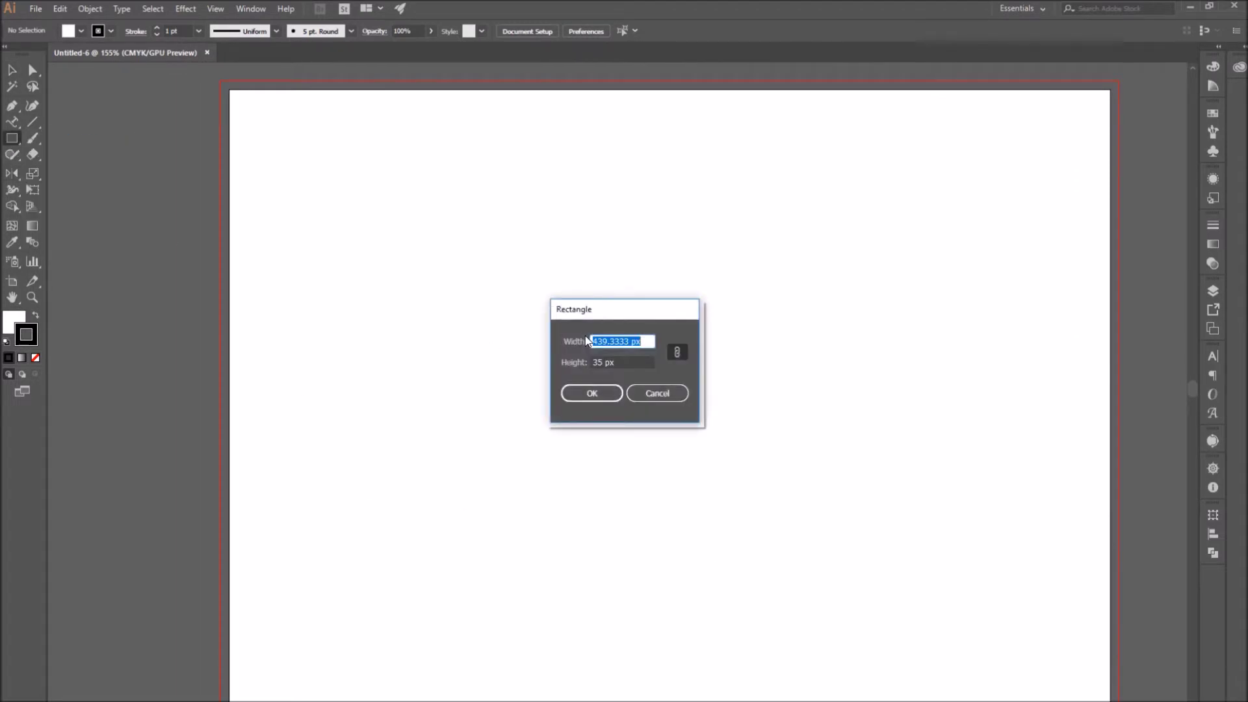
type("350")
key("Tab")
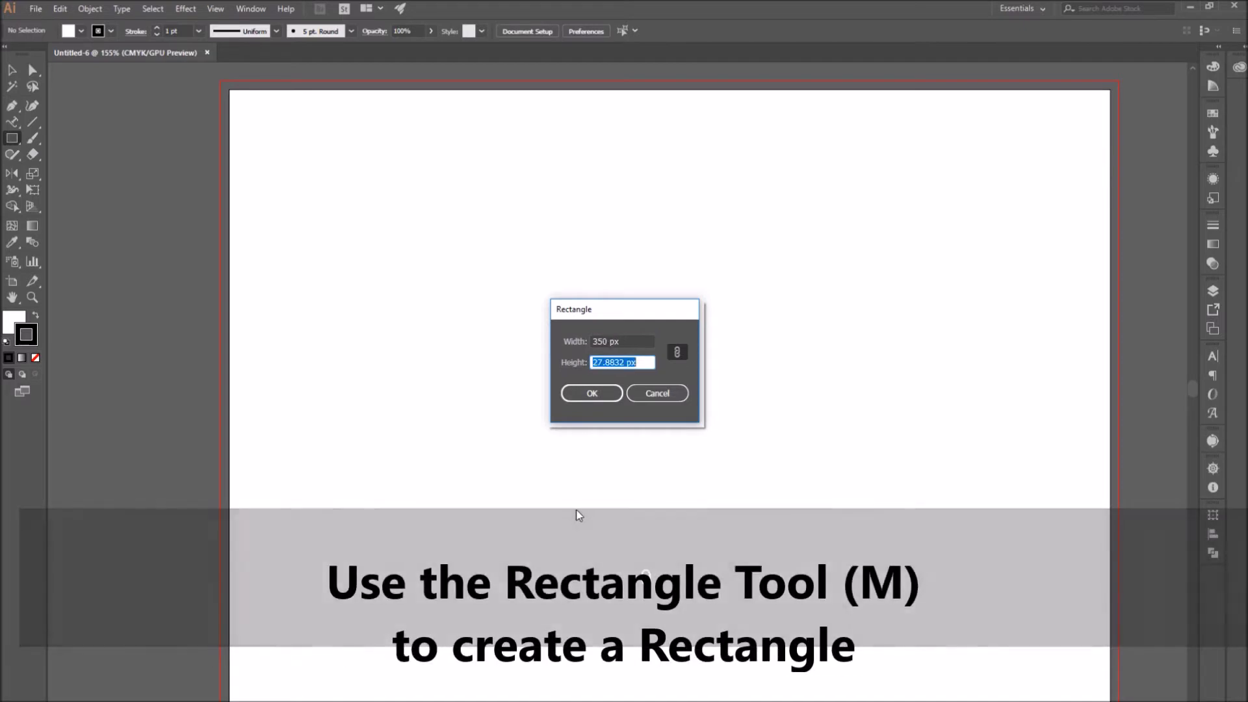
type("70")
key("Tab")
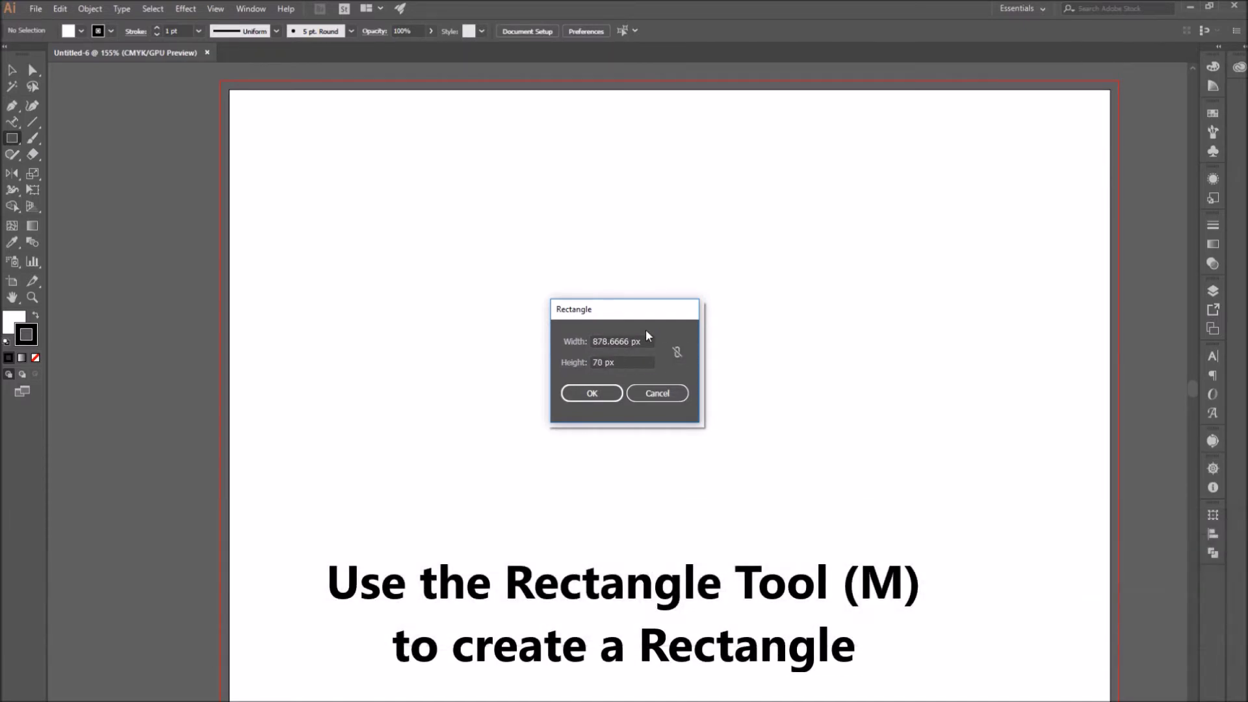
type("350")
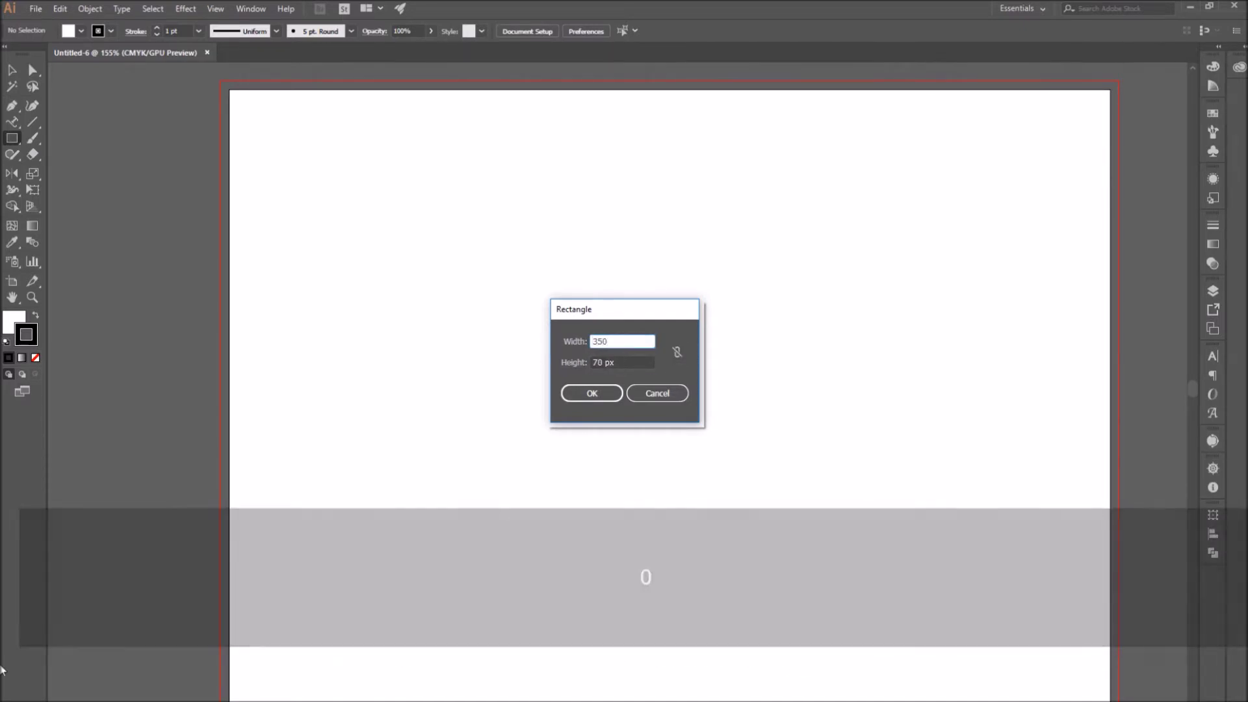
left_click(616, 401)
- Move the rectangle to the middle of the page and reselect it
key("v")
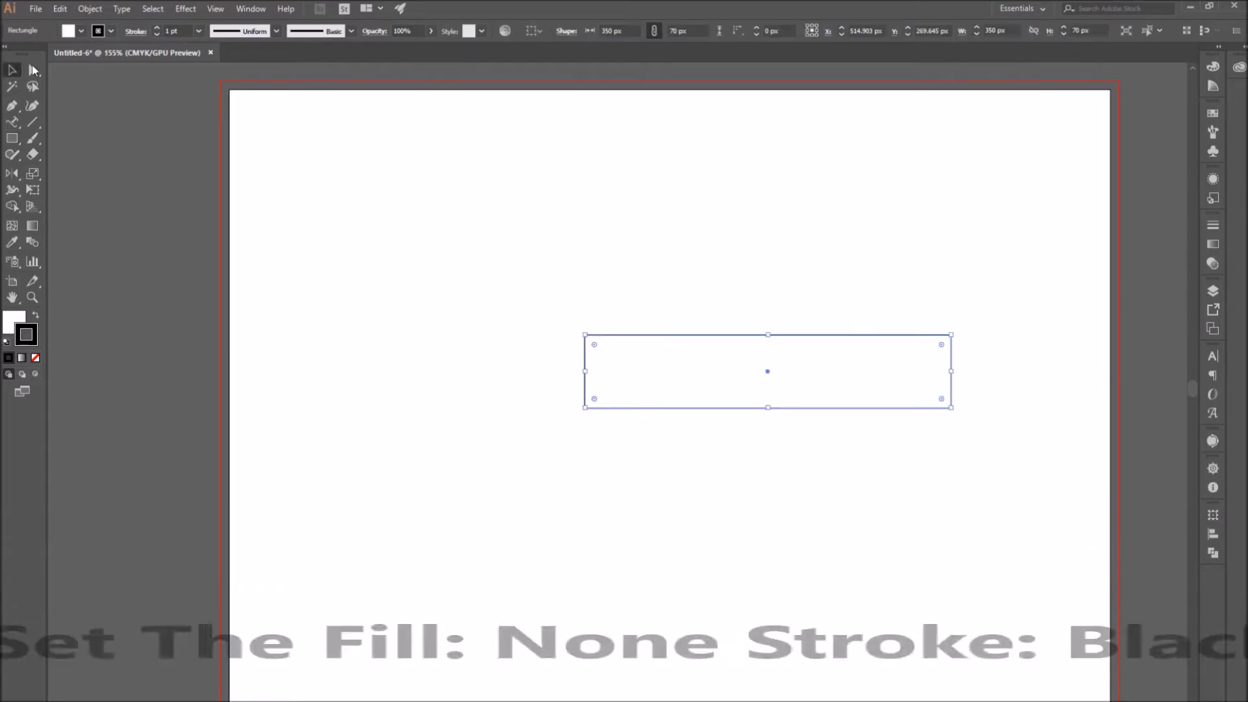
left_click_drag(872, 340, 768, 368)
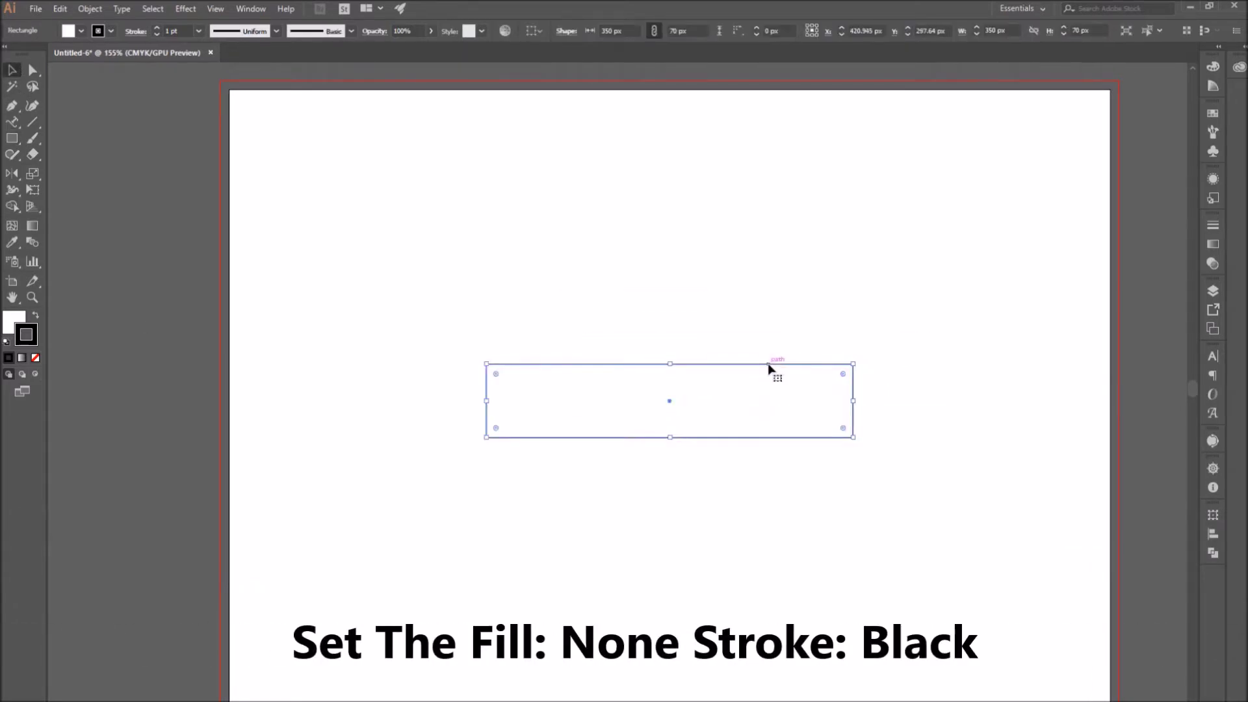
left_click(1129, 413)
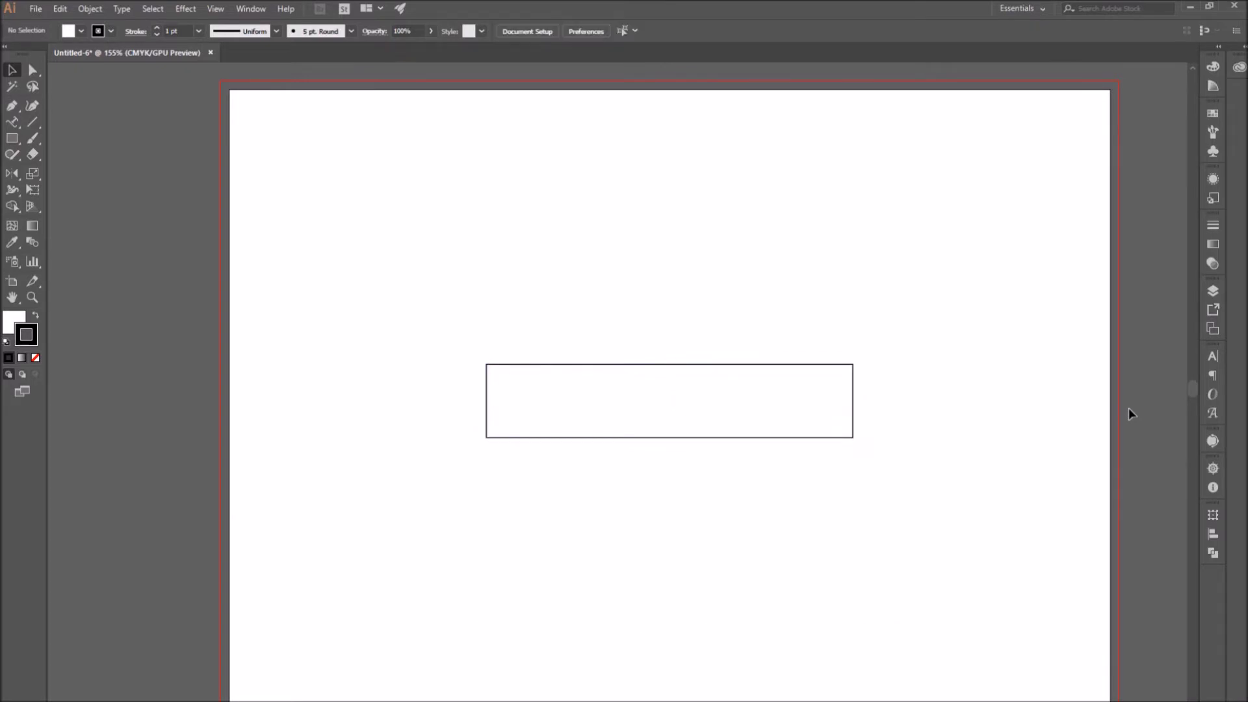
left_click(818, 438)
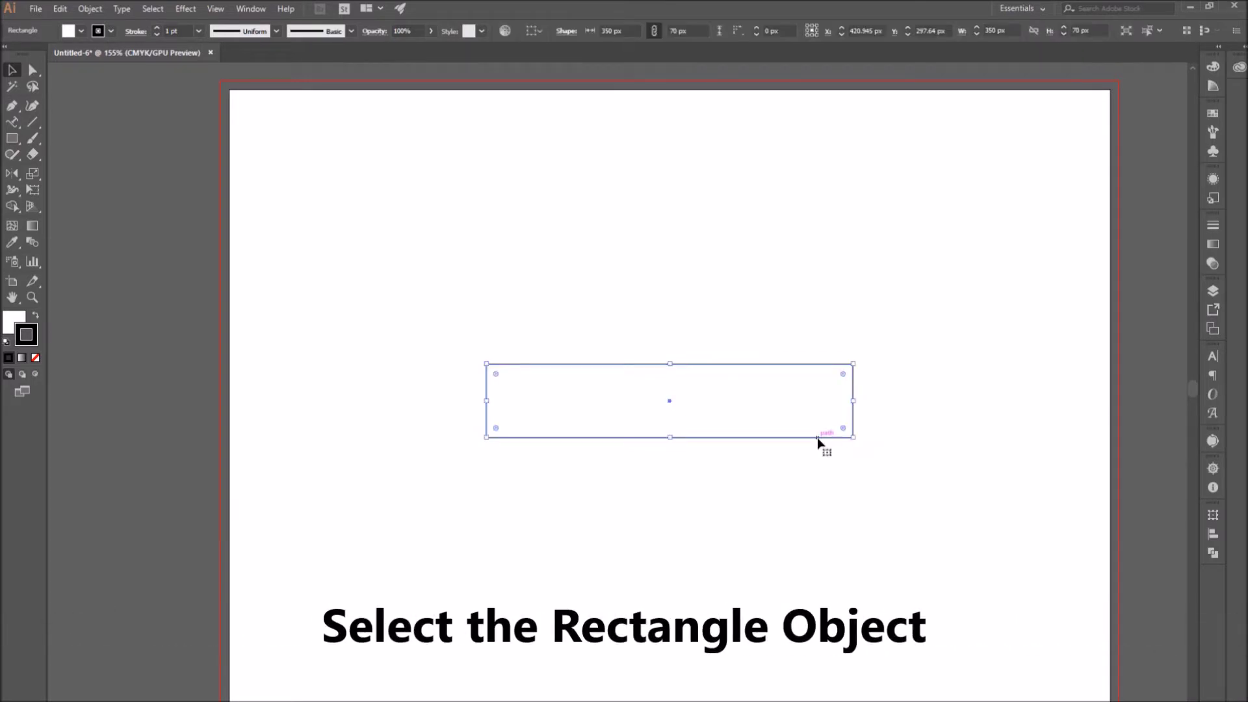
- Place an aligned copy below the rectangle with no fill and a CMYK Red stroke
left_click_drag(817, 439, 824, 477)
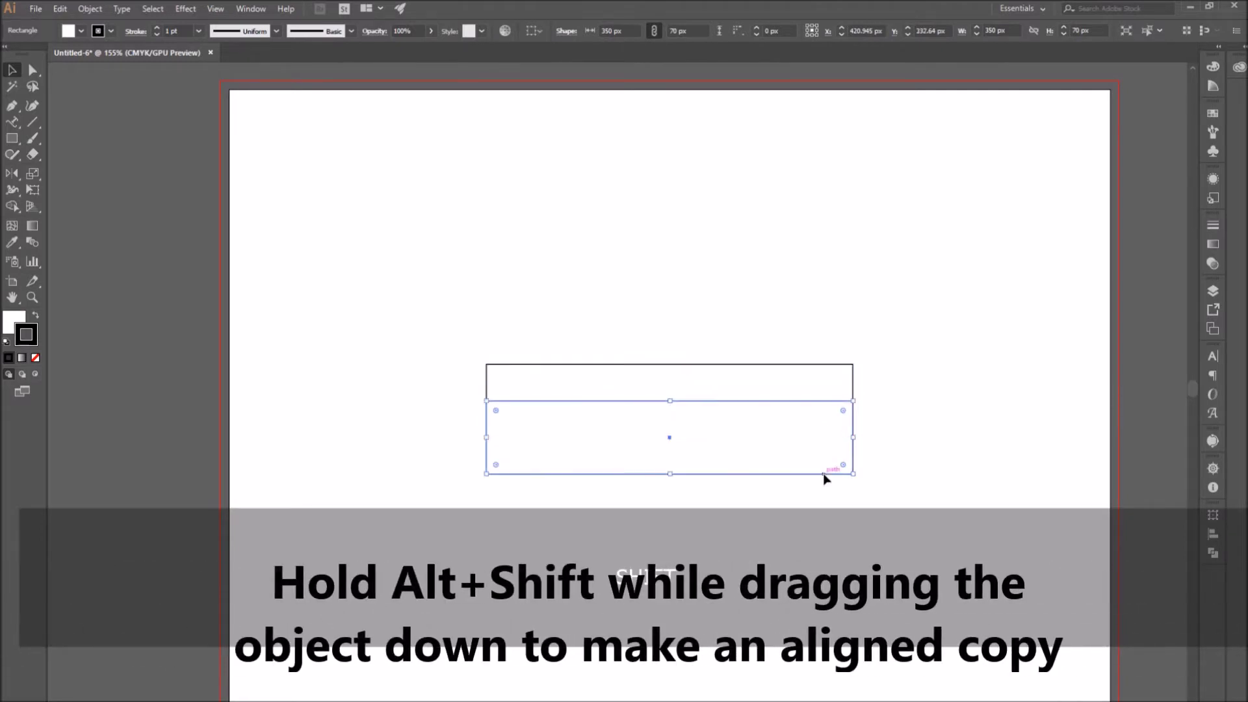
left_click(12, 328)
left_click(35, 357)
double_click(29, 335)
left_click(579, 314)
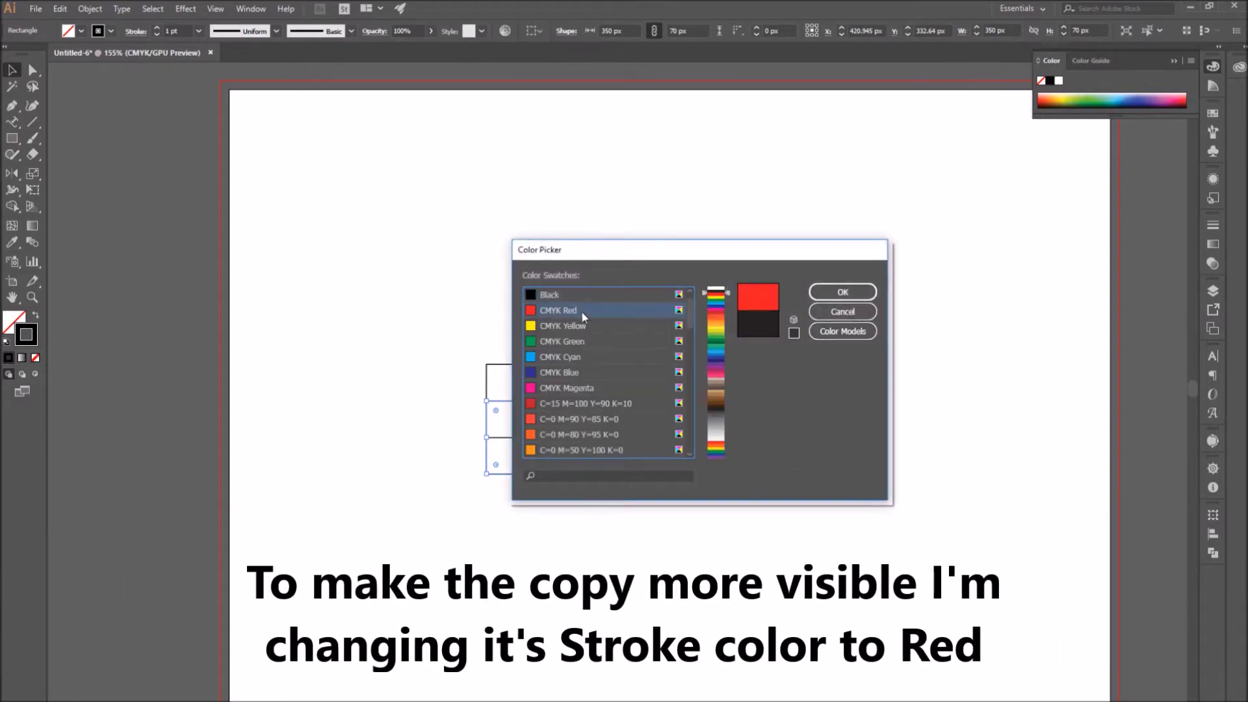
left_click(843, 291)
- Widen the red copy to 440 px
left_click(793, 510)
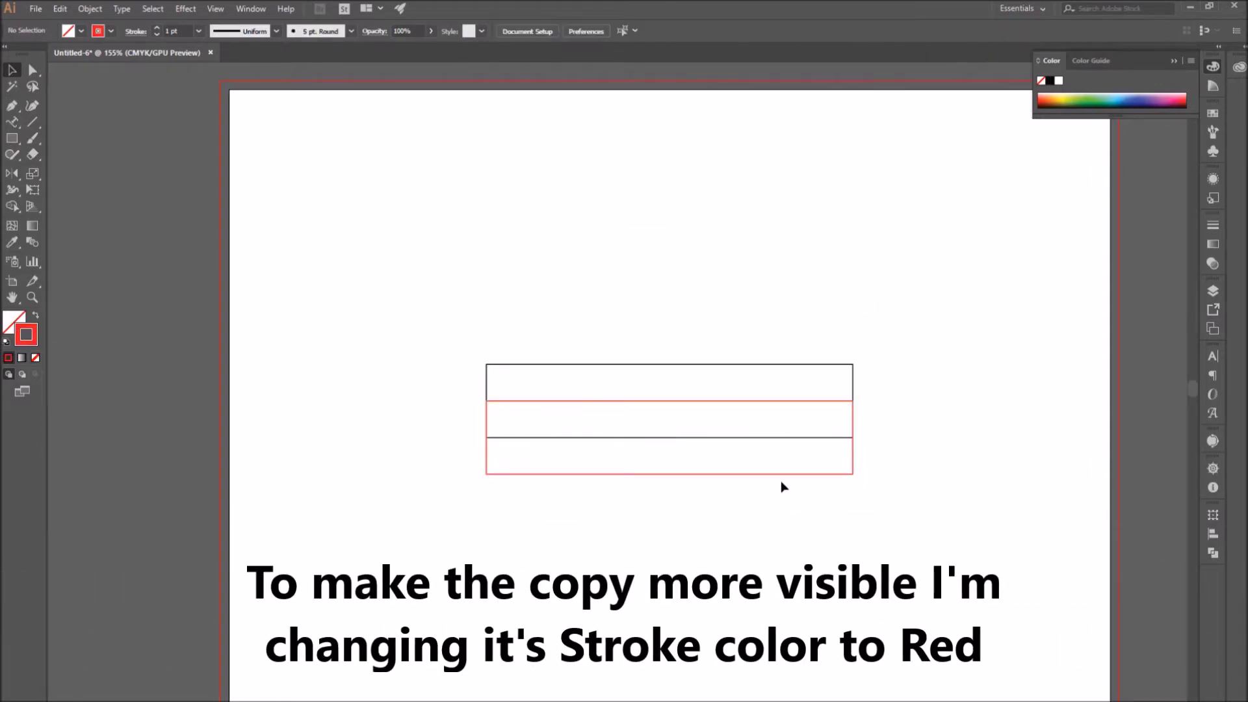
left_click(538, 473)
left_click_drag(452, 438, 451, 438)
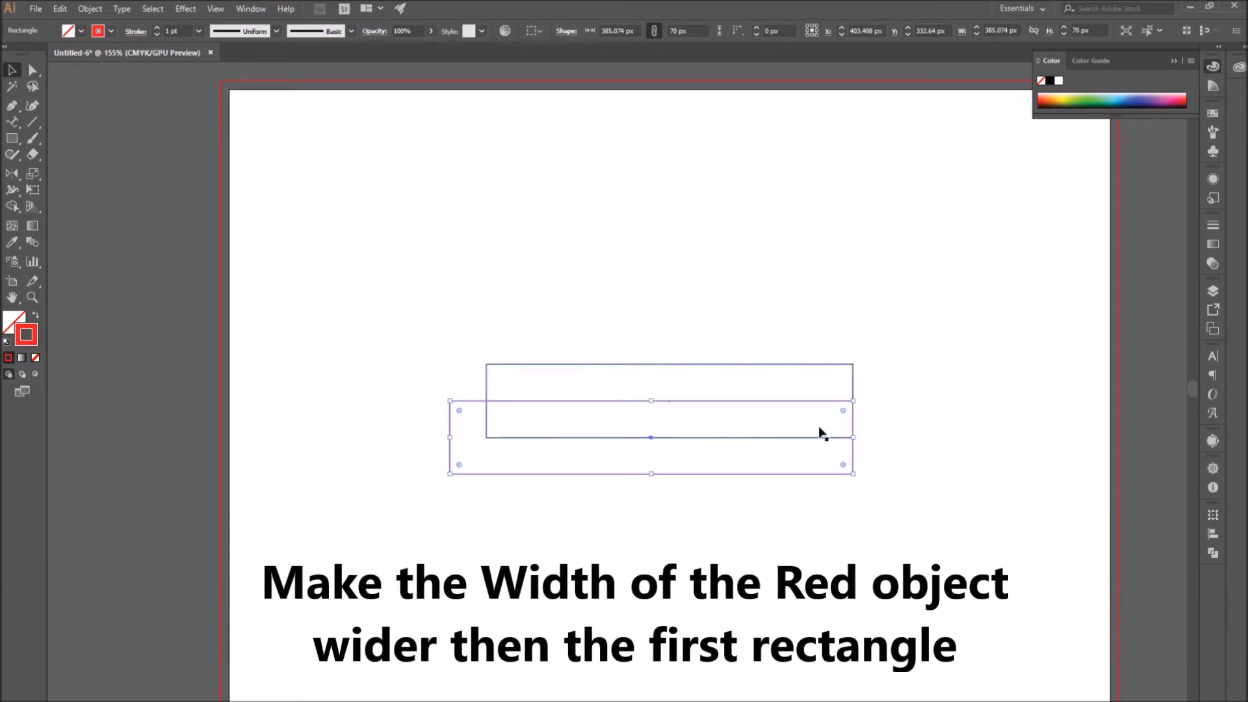
left_click_drag(857, 437, 896, 438)
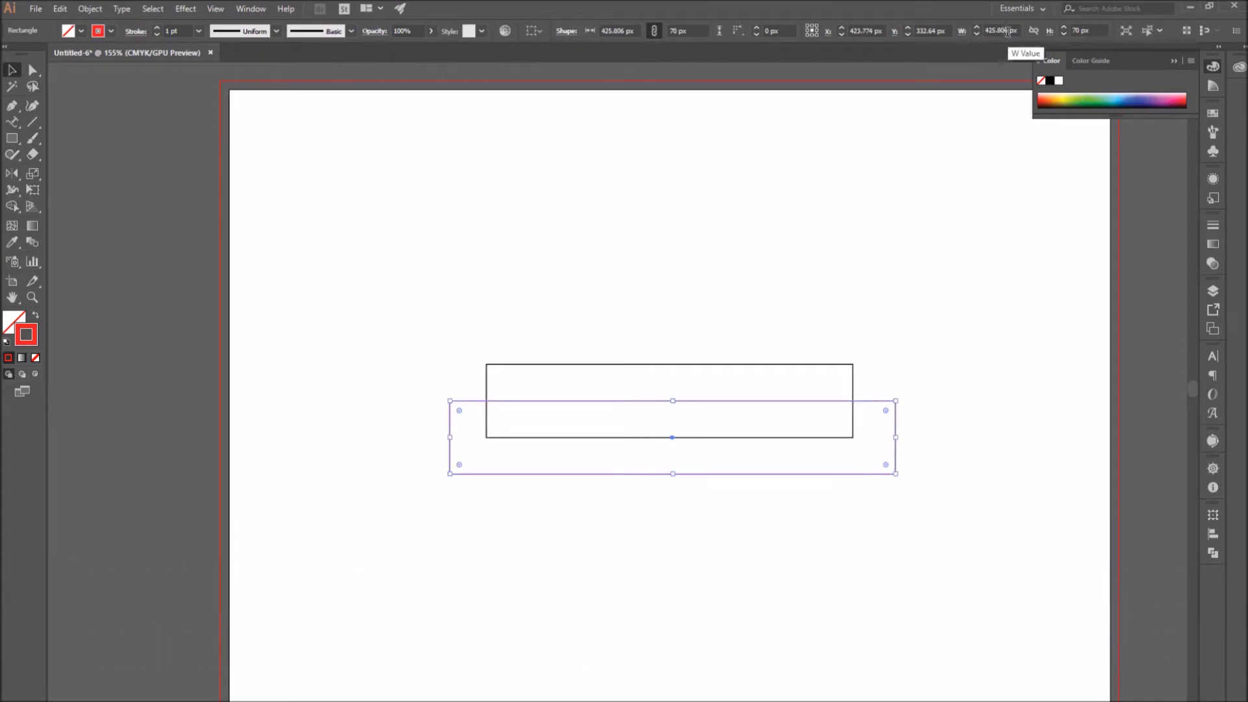
type("440")
key("Return")
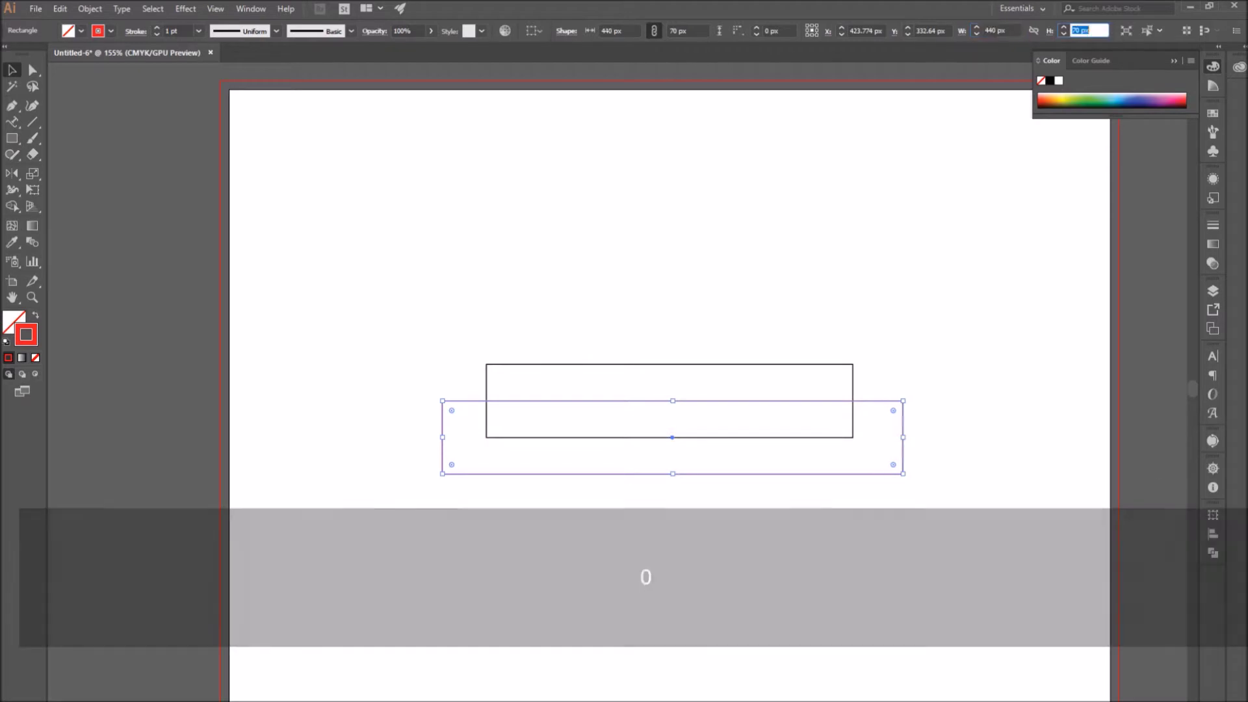
left_click(661, 312)
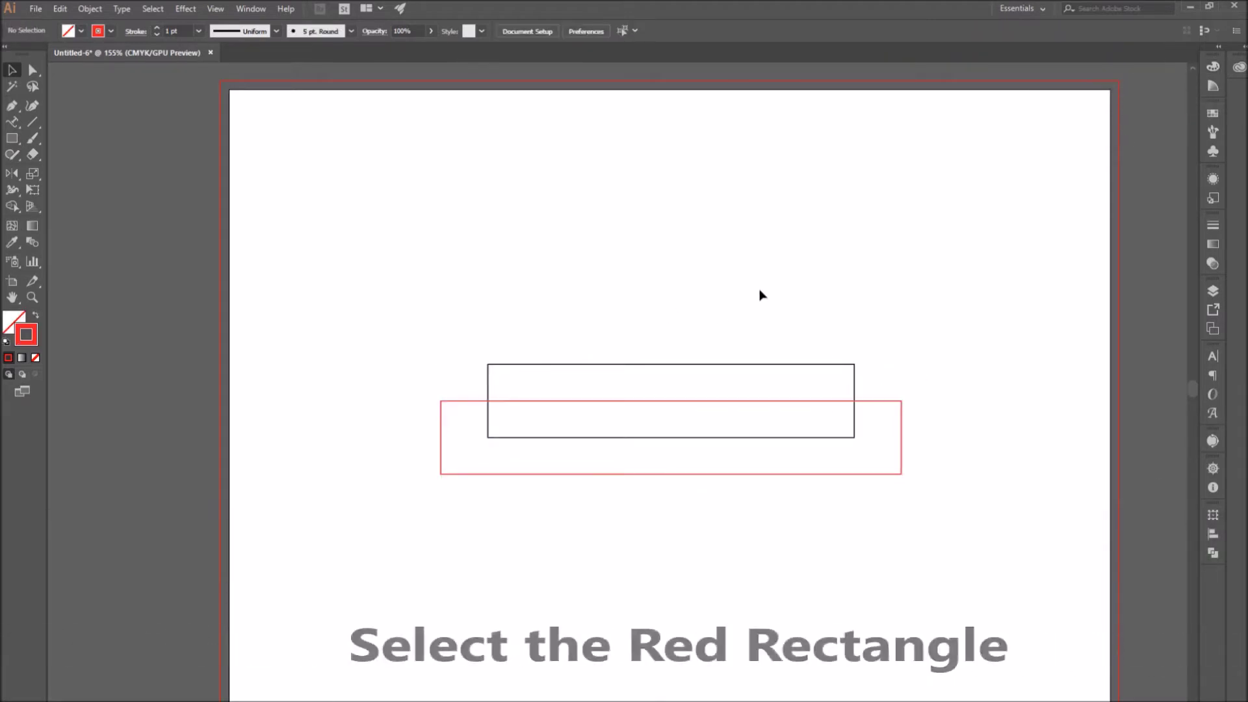
- Copy the red rectangle 35 px down, give it a CMYK Cyan stroke, and halve its height
left_click(865, 481)
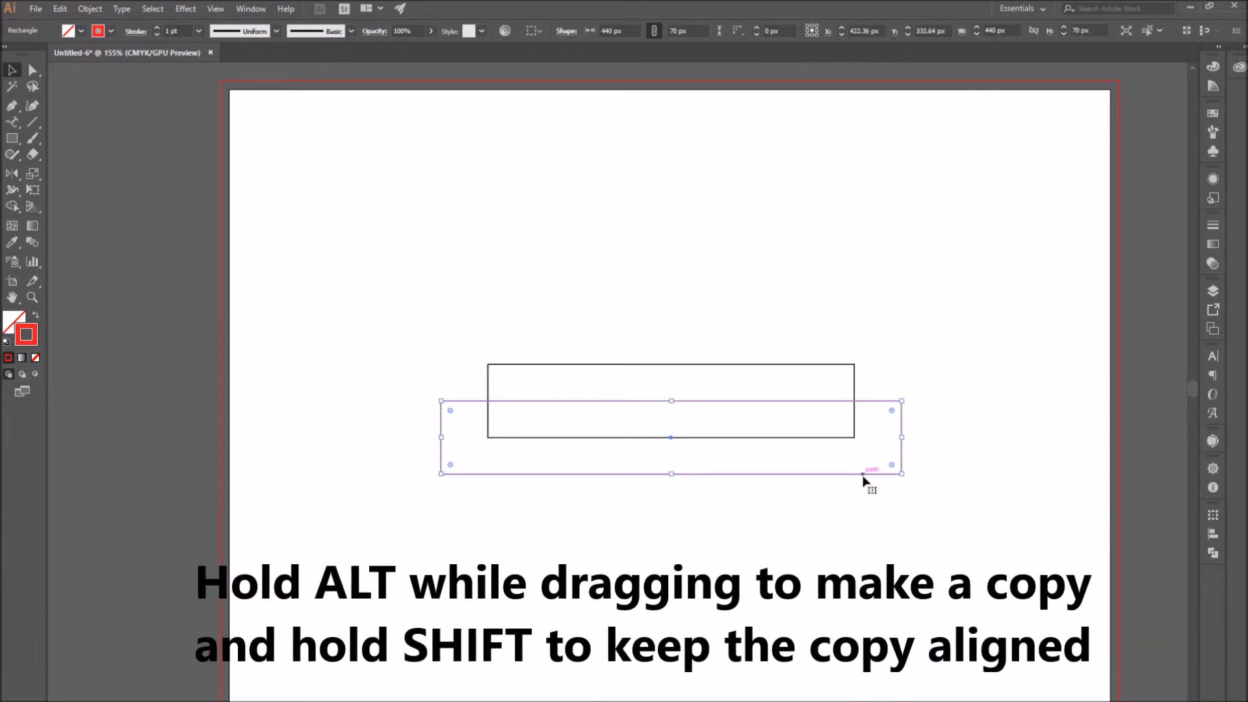
left_click_drag(864, 481, 869, 509)
double_click(30, 343)
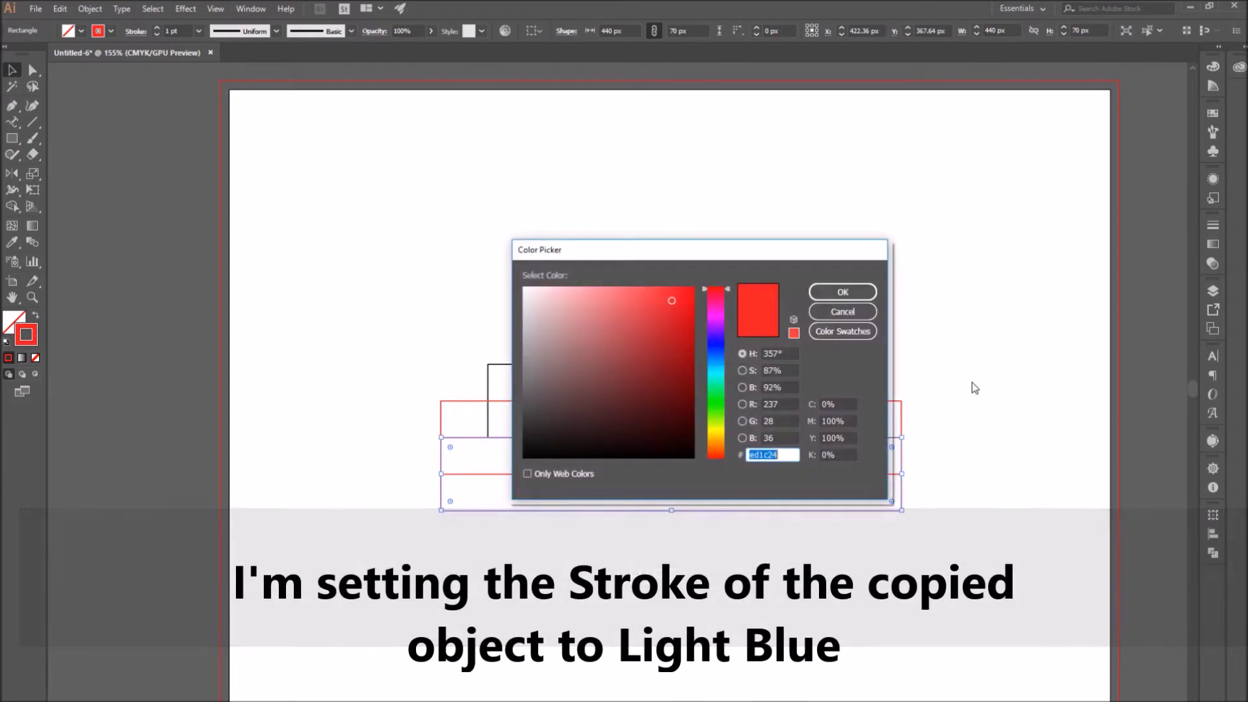
left_click(843, 331)
left_click(563, 344)
left_click(842, 292)
left_click_drag(673, 510, 677, 475)
- Unite the cyan and red rectangles into one path with a red stroke
left_click(551, 505)
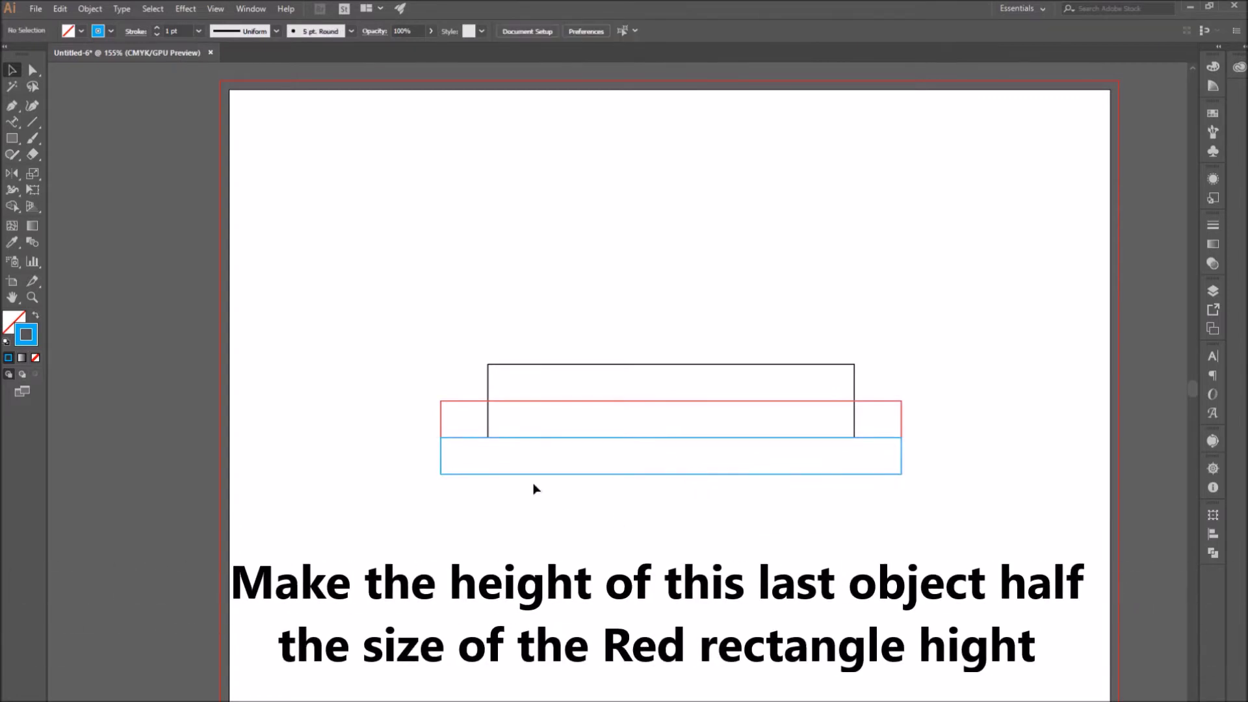
left_click(467, 440)
left_click(451, 403, "shift")
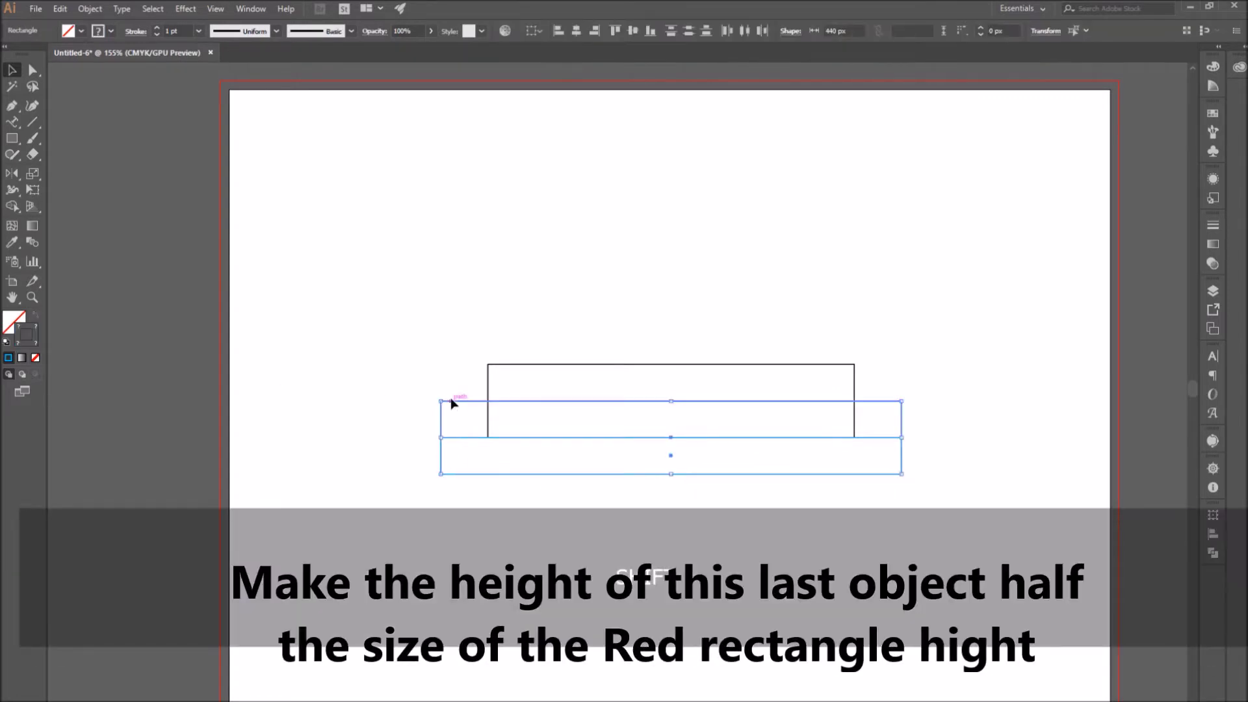
left_click(1213, 554)
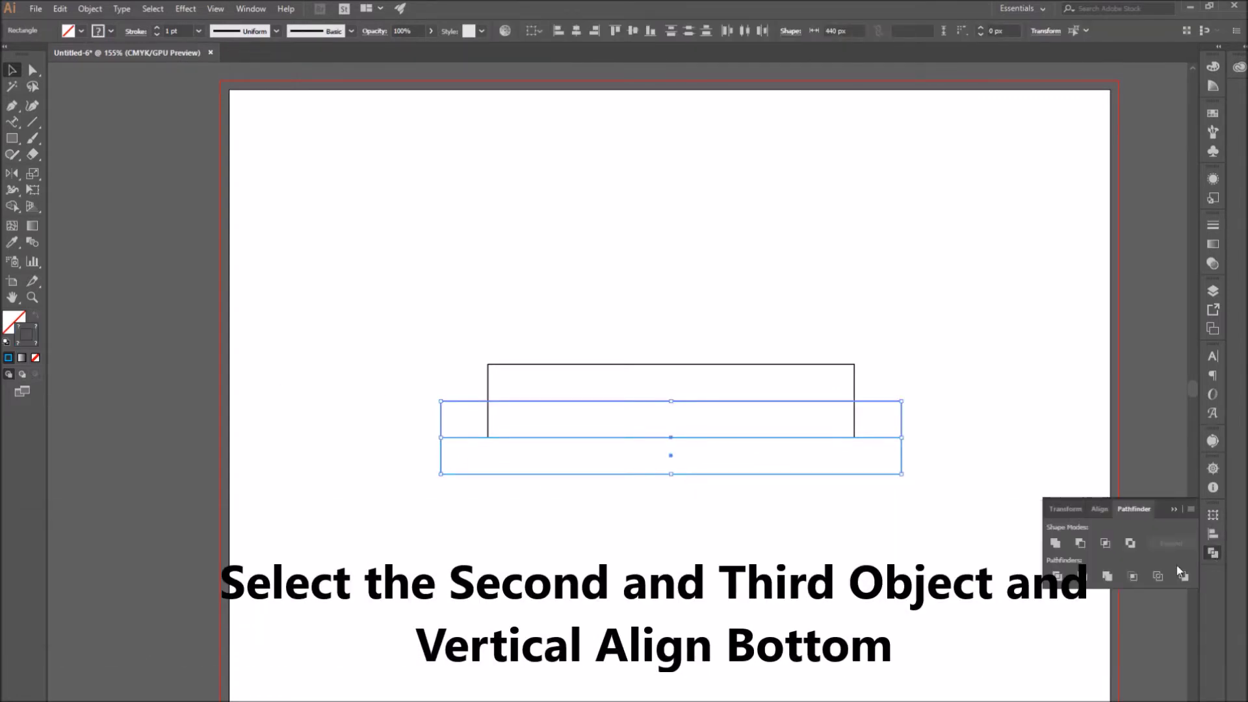
left_click(1055, 544)
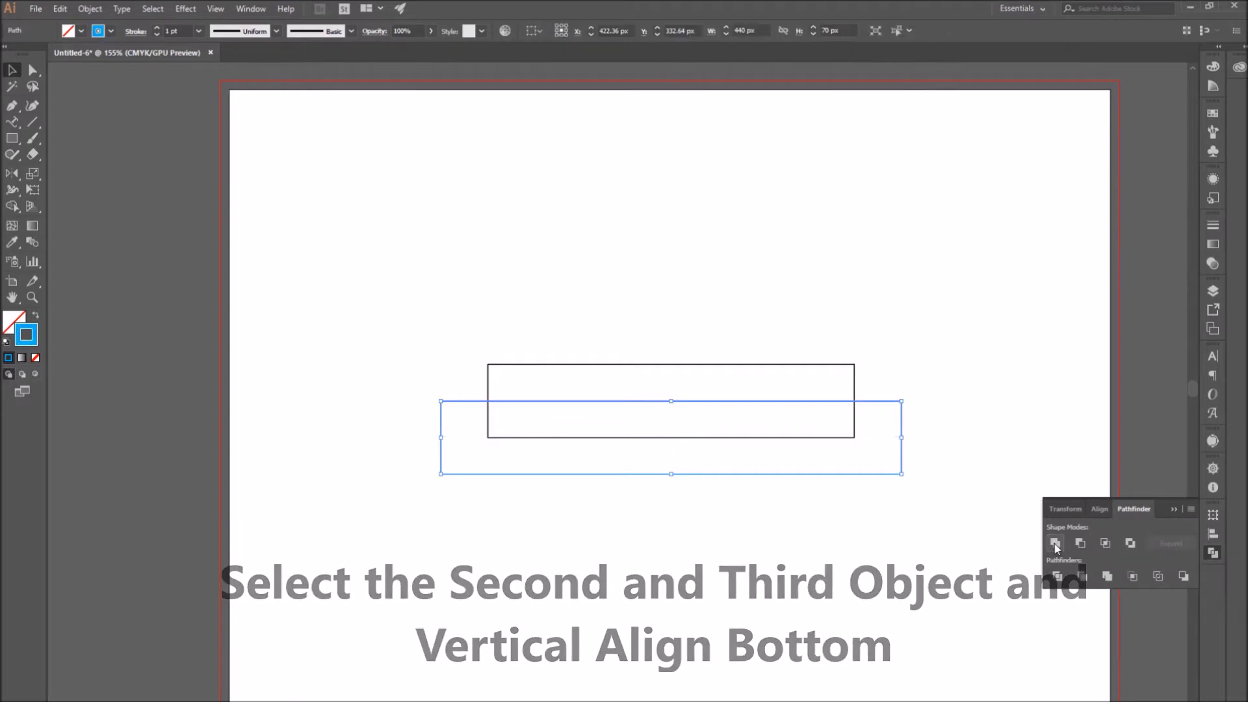
left_click(1175, 510)
double_click(26, 334)
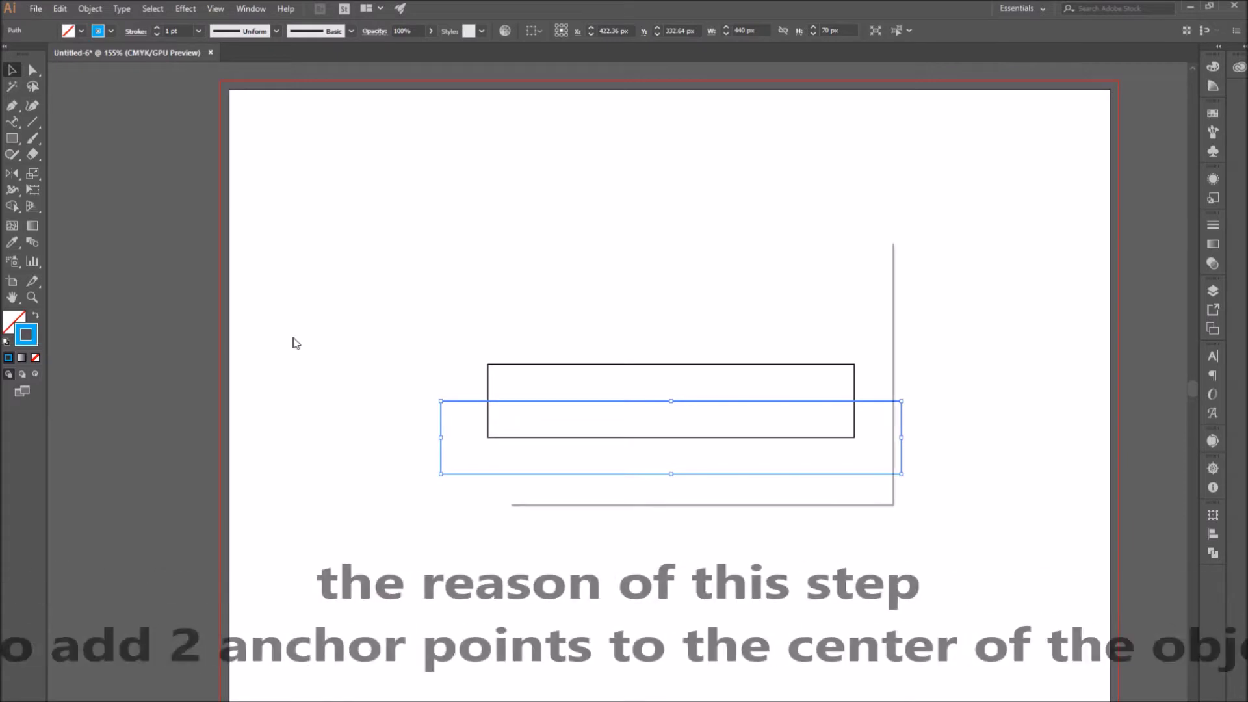
left_click(587, 334)
left_click(842, 292)
left_click(854, 300)
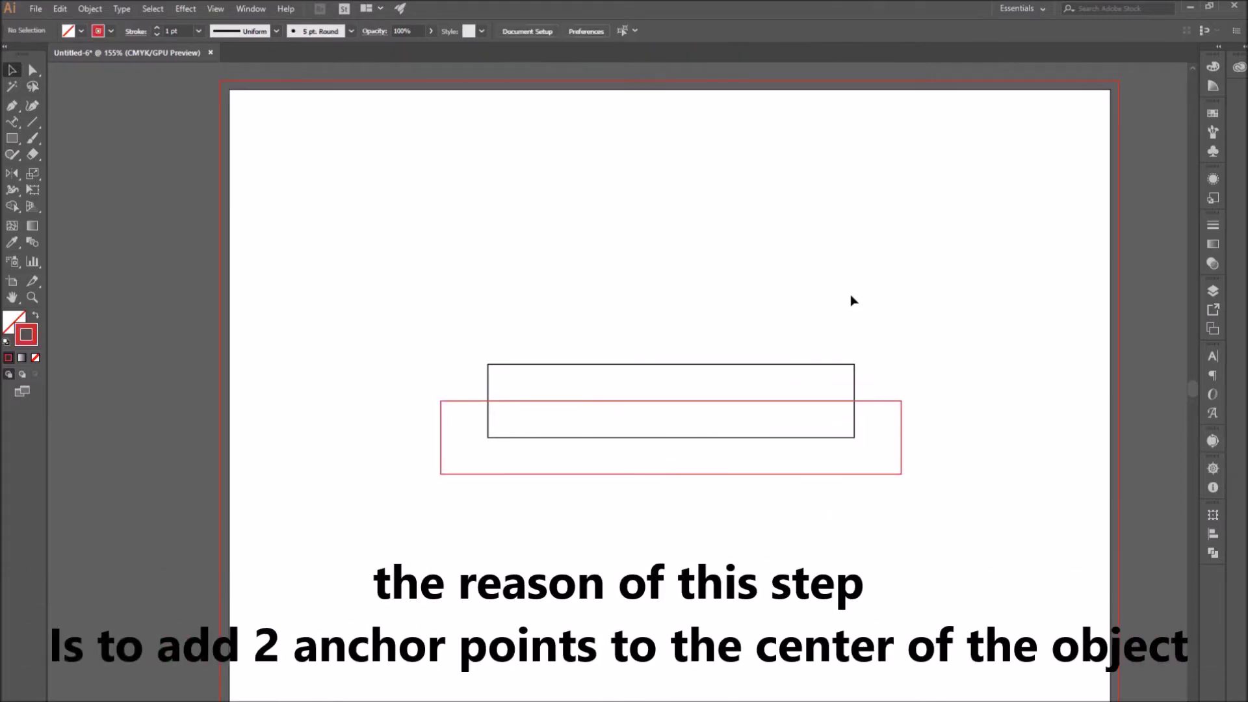
- Notch both ribbon ends by shifting the left-middle anchor and right corners right
key("a")
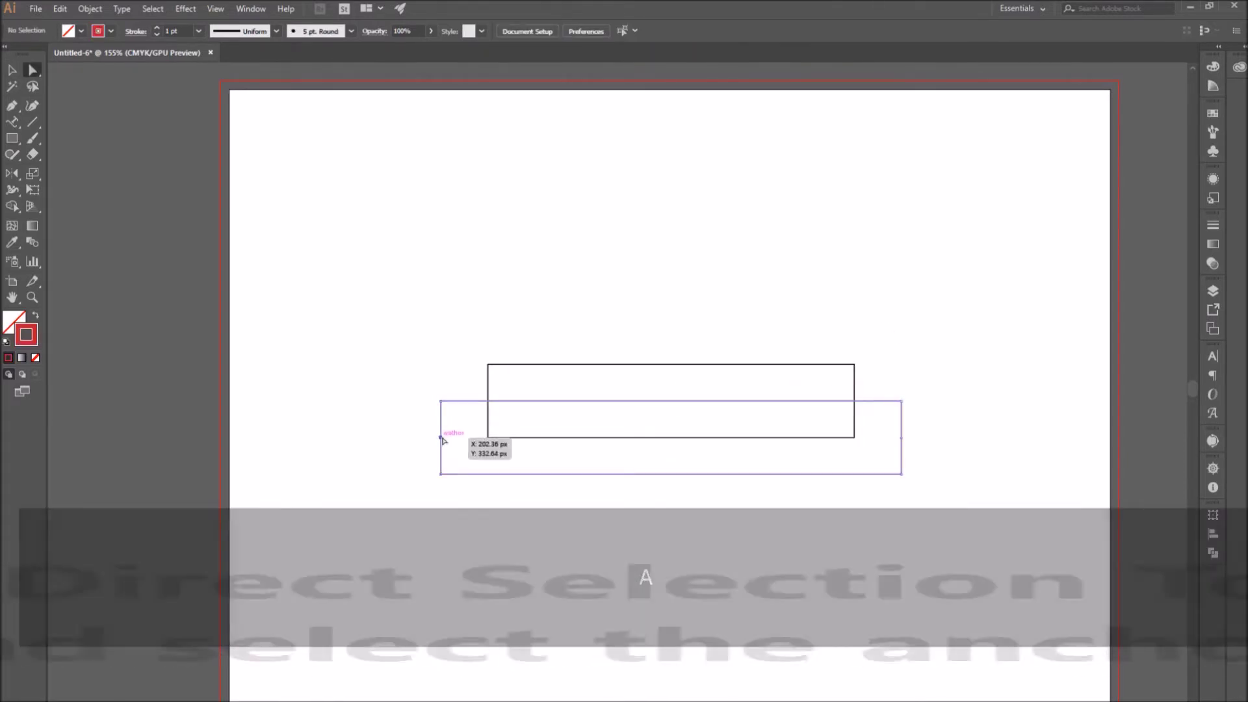
left_click(440, 436)
left_click_drag(902, 437, 931, 436)
left_click_drag(440, 437, 423, 437)
key("ctrl+z")
key("ctrl+z")
key("ctrl+z")
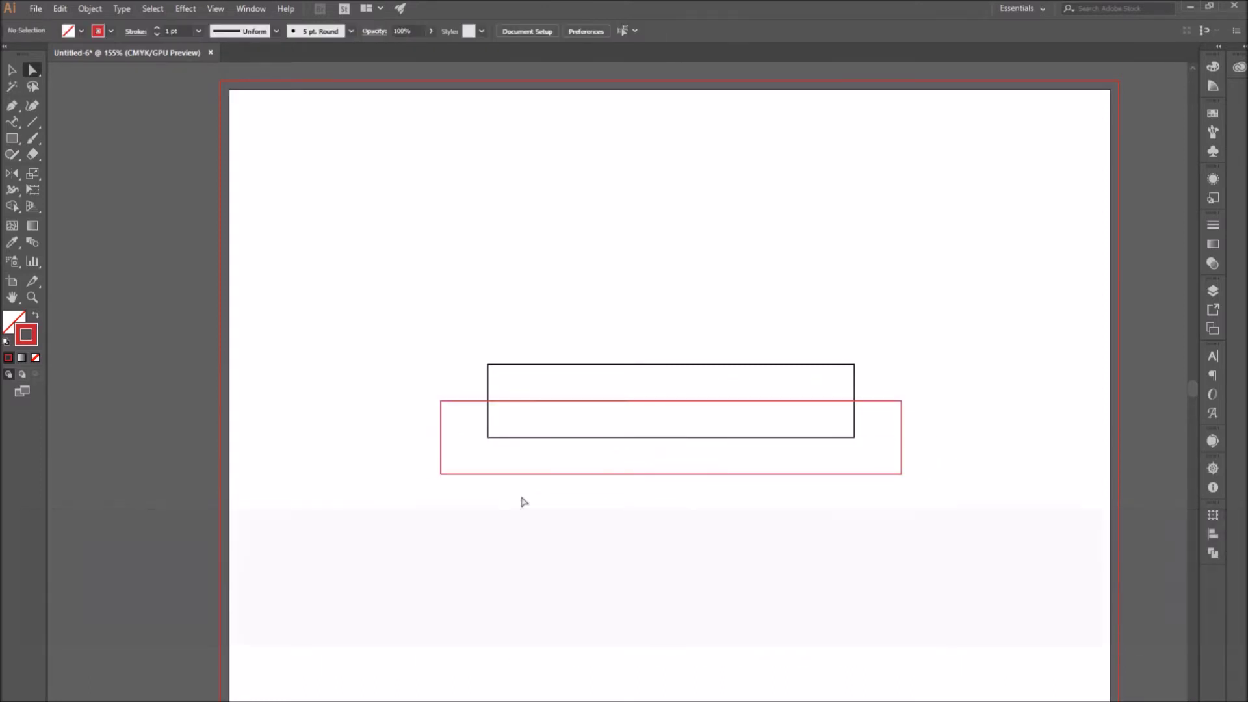
left_click(441, 438)
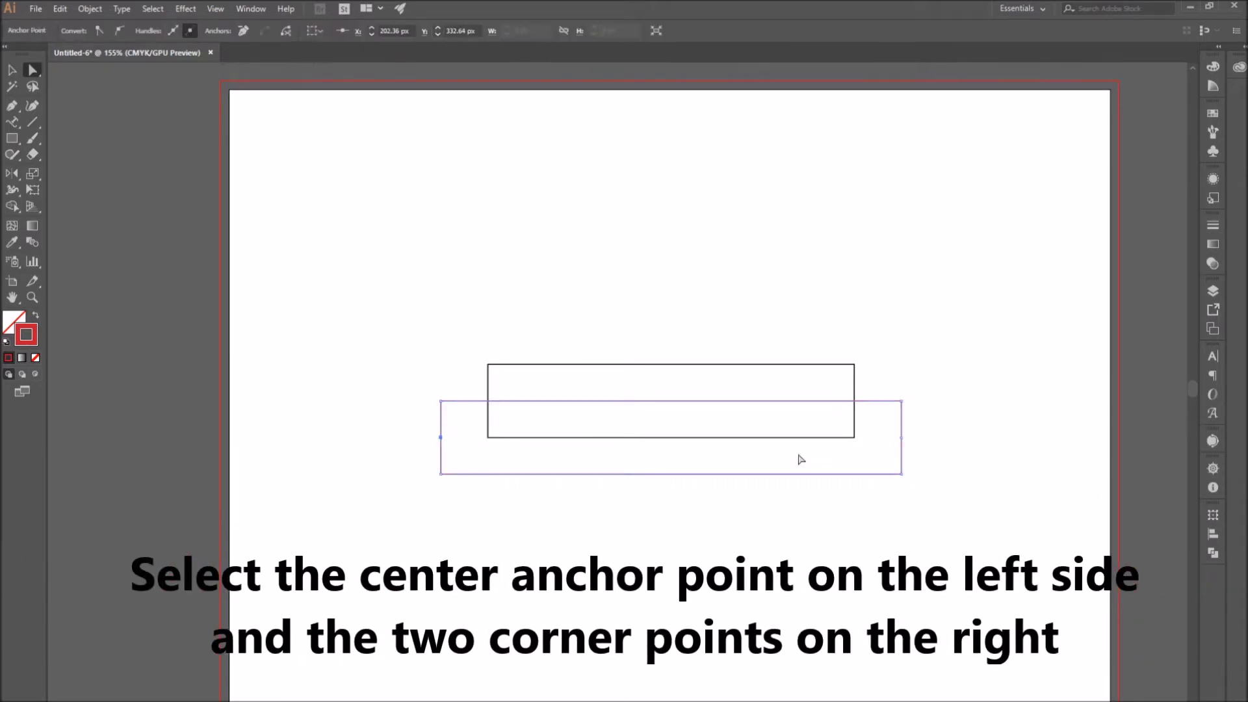
left_click(901, 401, "shift")
left_click_drag(899, 474, 930, 481)
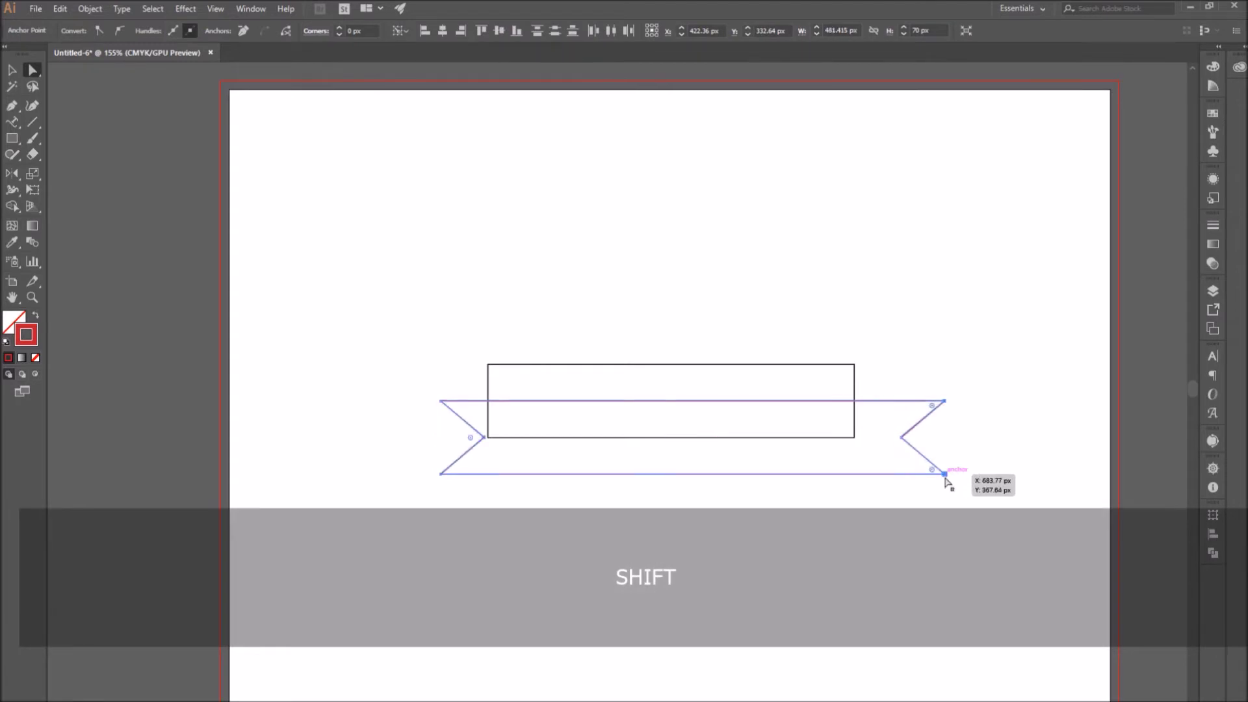
- Centre the ribbon under the black rectangle
key("v")
left_click_drag(495, 467, 470, 479)
left_click_drag(474, 287, 566, 474)
left_click(619, 119)
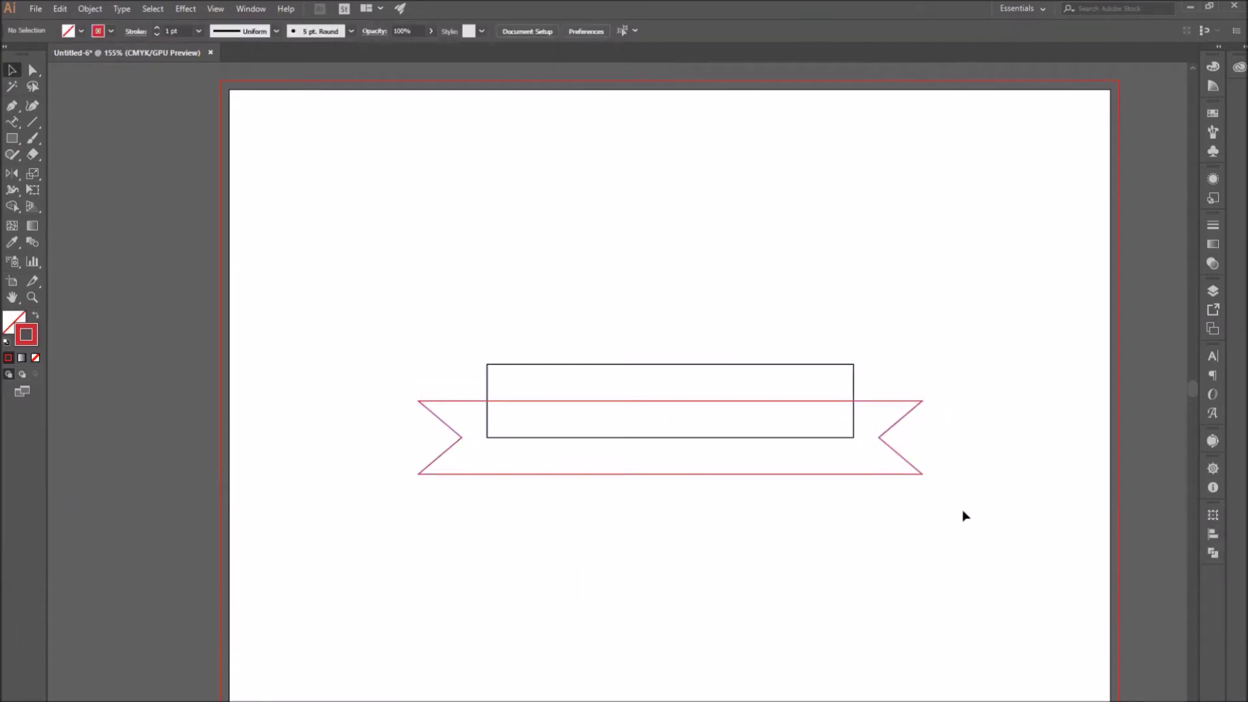
- Move the rectangle copy down 70 px and give it a CMYK Green stroke with no fill
left_click(854, 392)
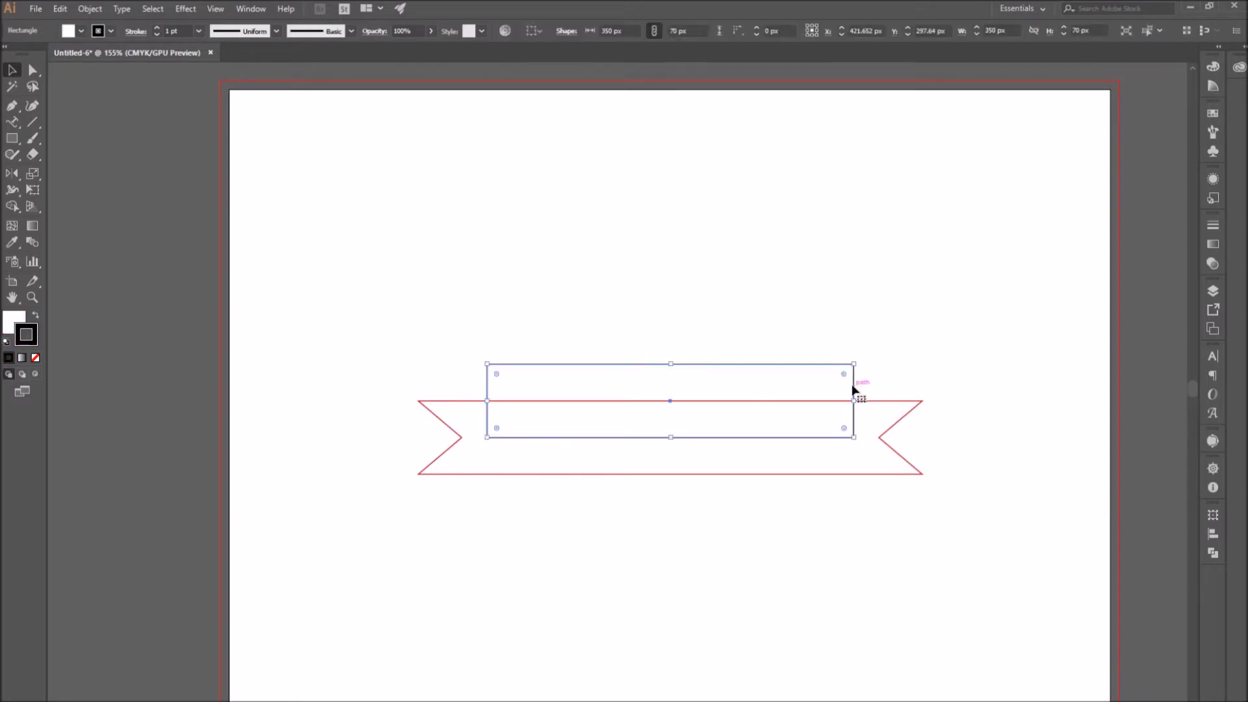
left_click_drag(853, 385, 865, 459)
double_click(35, 343)
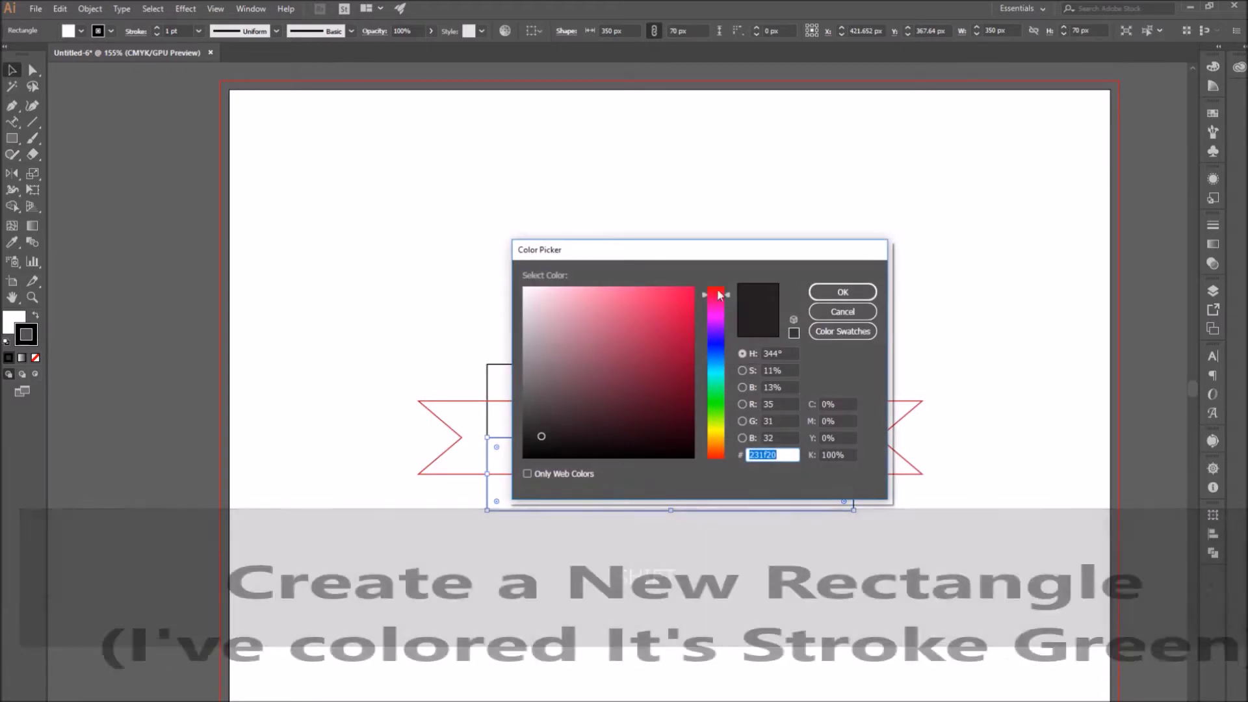
left_click(844, 329)
left_click(559, 340)
left_click(827, 290)
key("x")
key("slash")
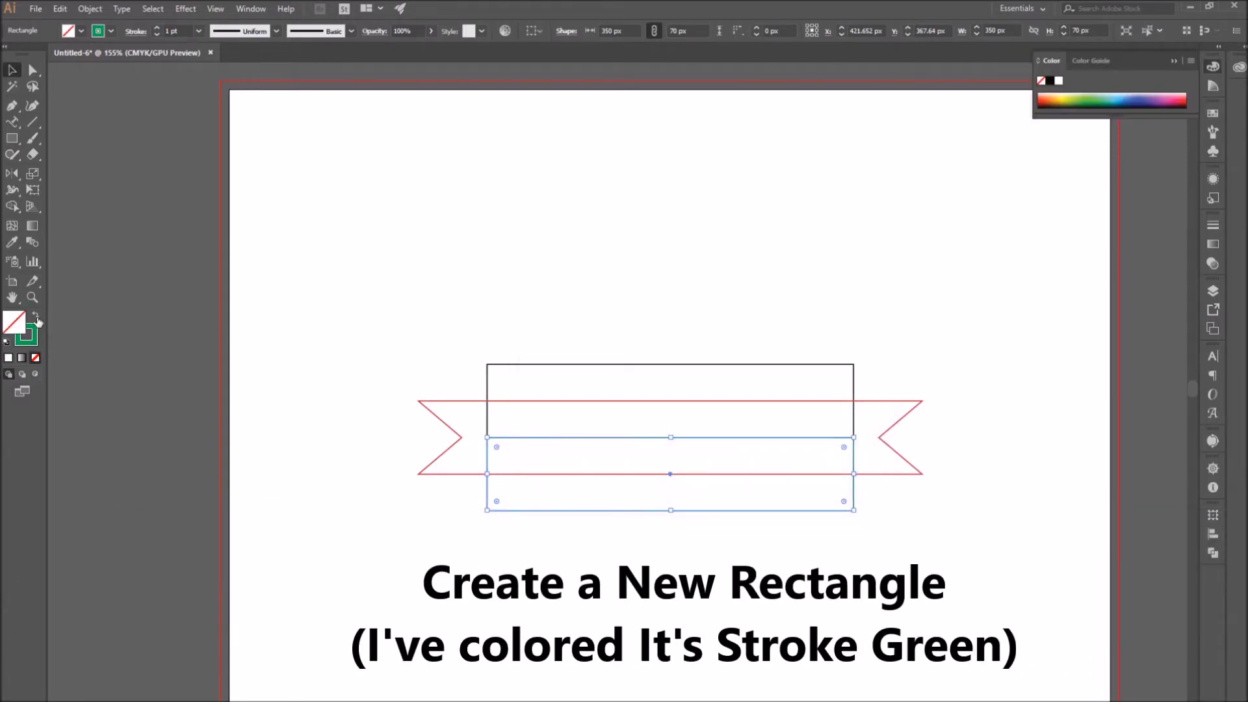
- Bring the green rectangle to front, stretch its top upward and narrow its left edge
right_click(610, 518)
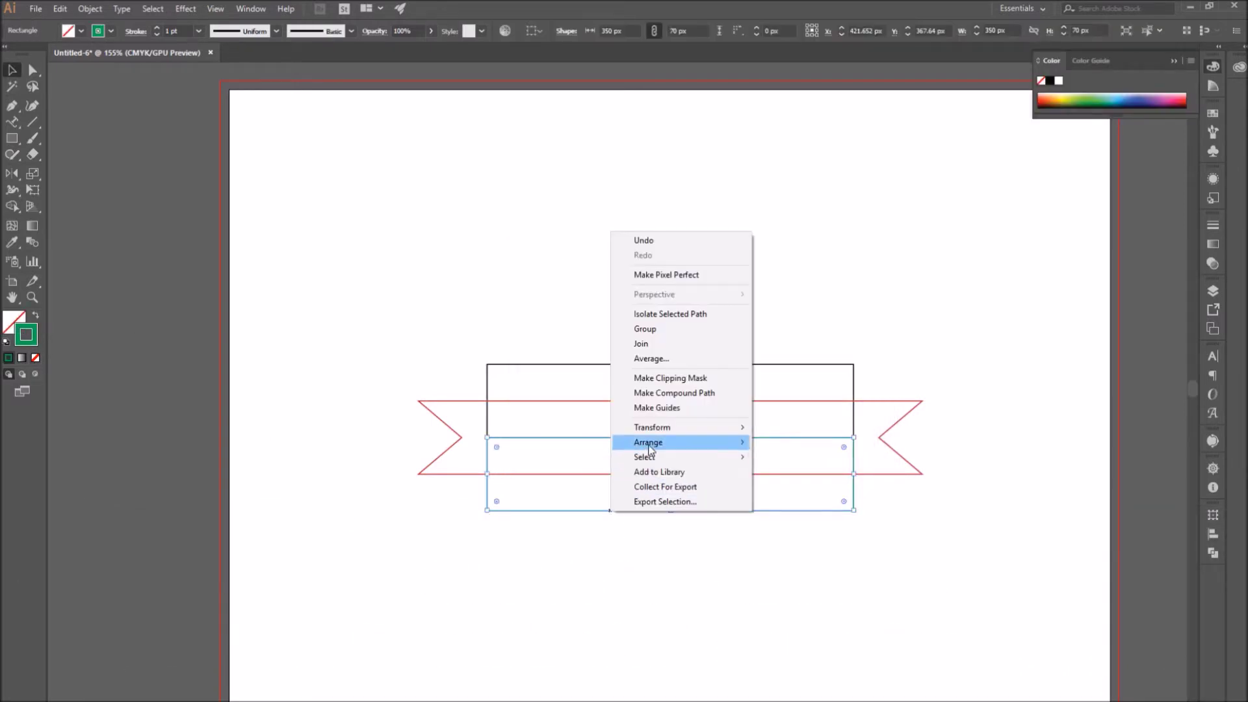
mouse_move(682, 442)
left_click(829, 441)
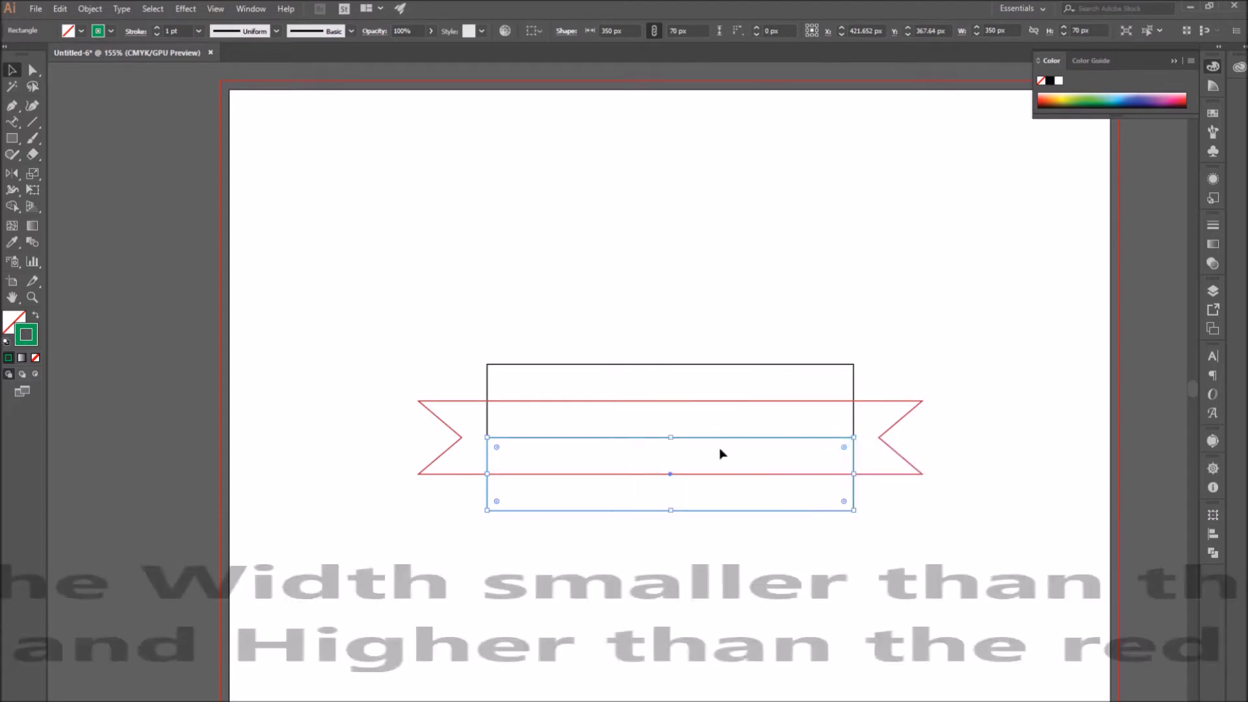
left_click_drag(678, 438, 679, 383)
left_click(724, 587)
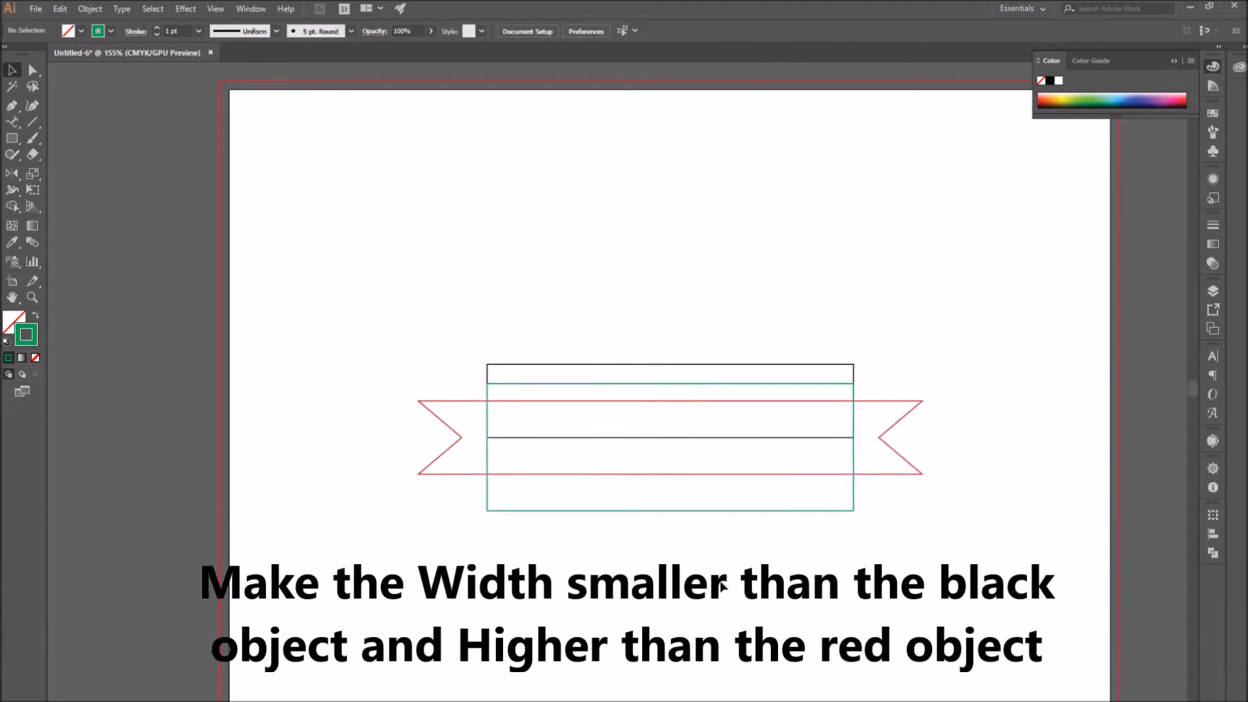
left_click(572, 511)
left_click_drag(504, 451, 516, 449)
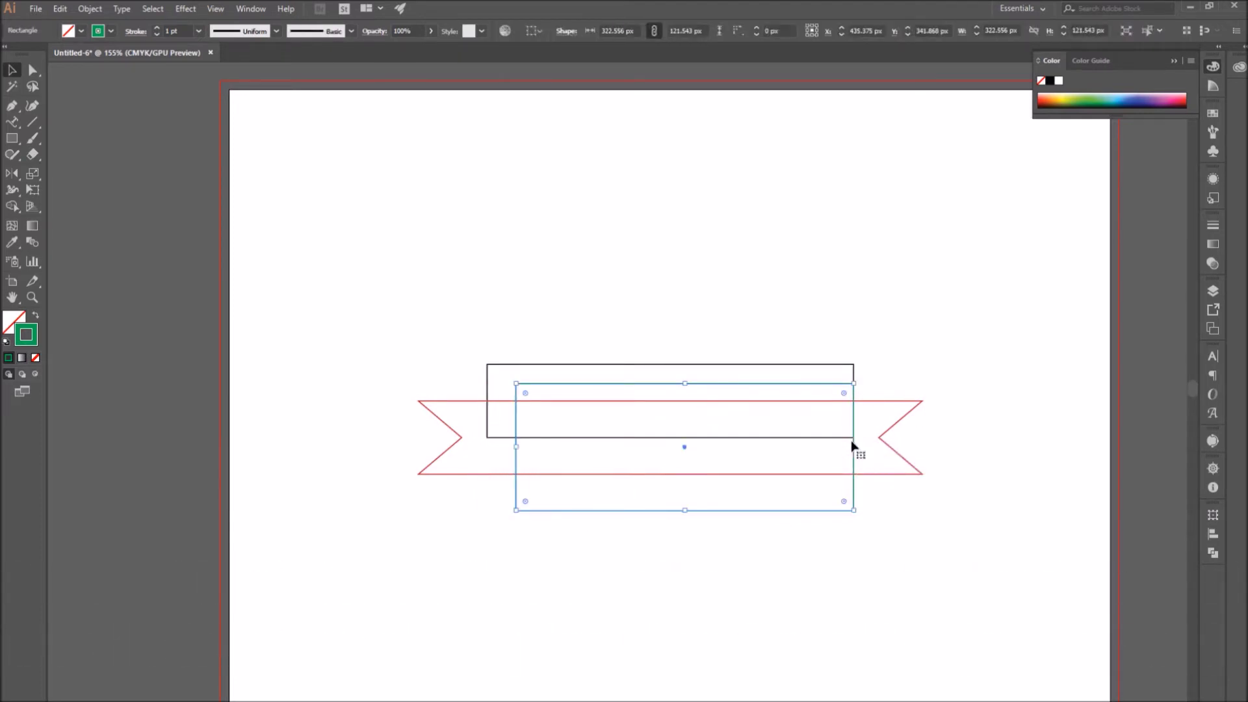
left_click(1000, 31)
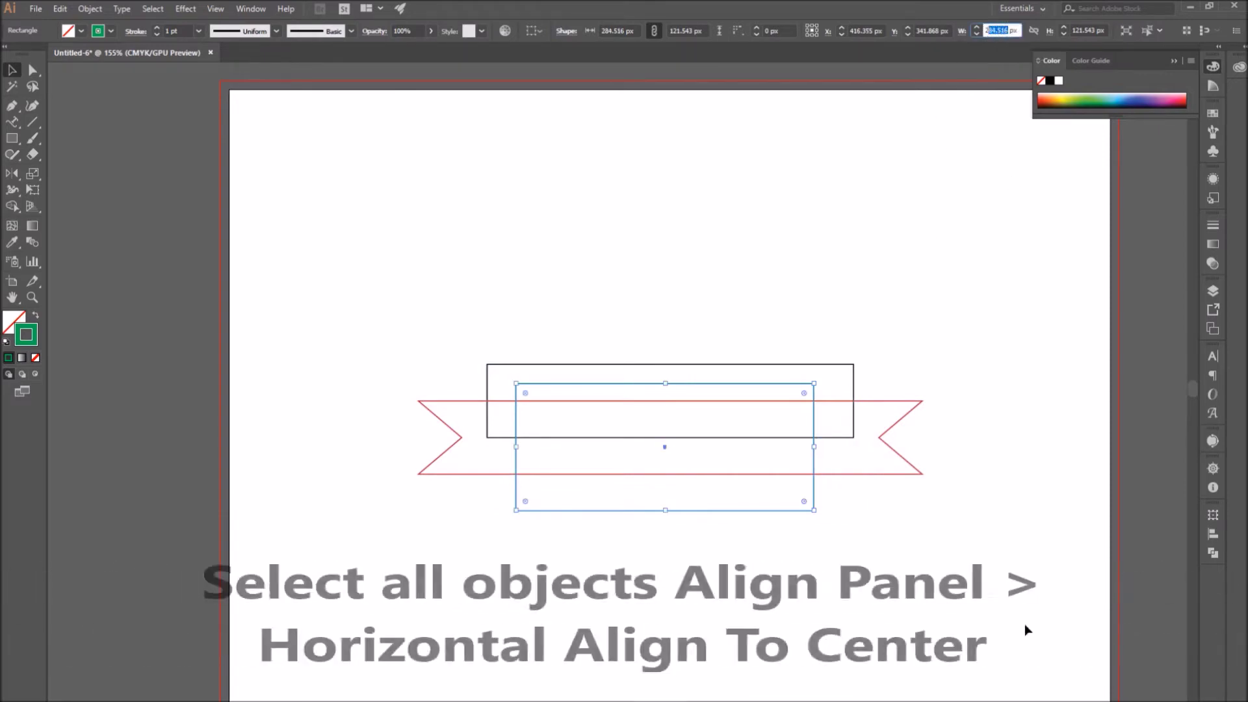
- Set the green rectangle's width to 250 px and centre all three shapes horizontally
type("250")
key("Tab")
left_click_drag(613, 292, 720, 517)
left_click(576, 30)
- Cut the green rectangle out of the ribbon with Pathfinder Minus Front
left_click(810, 465)
left_click(796, 510)
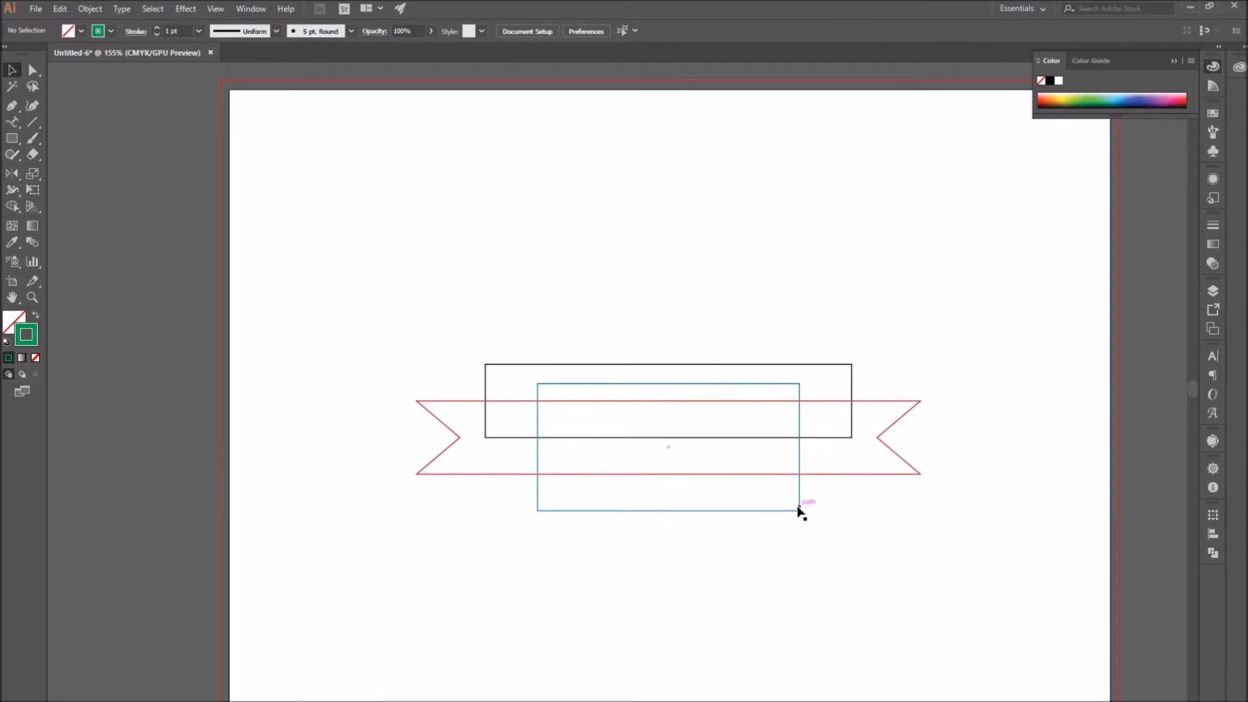
left_click(825, 474, "shift")
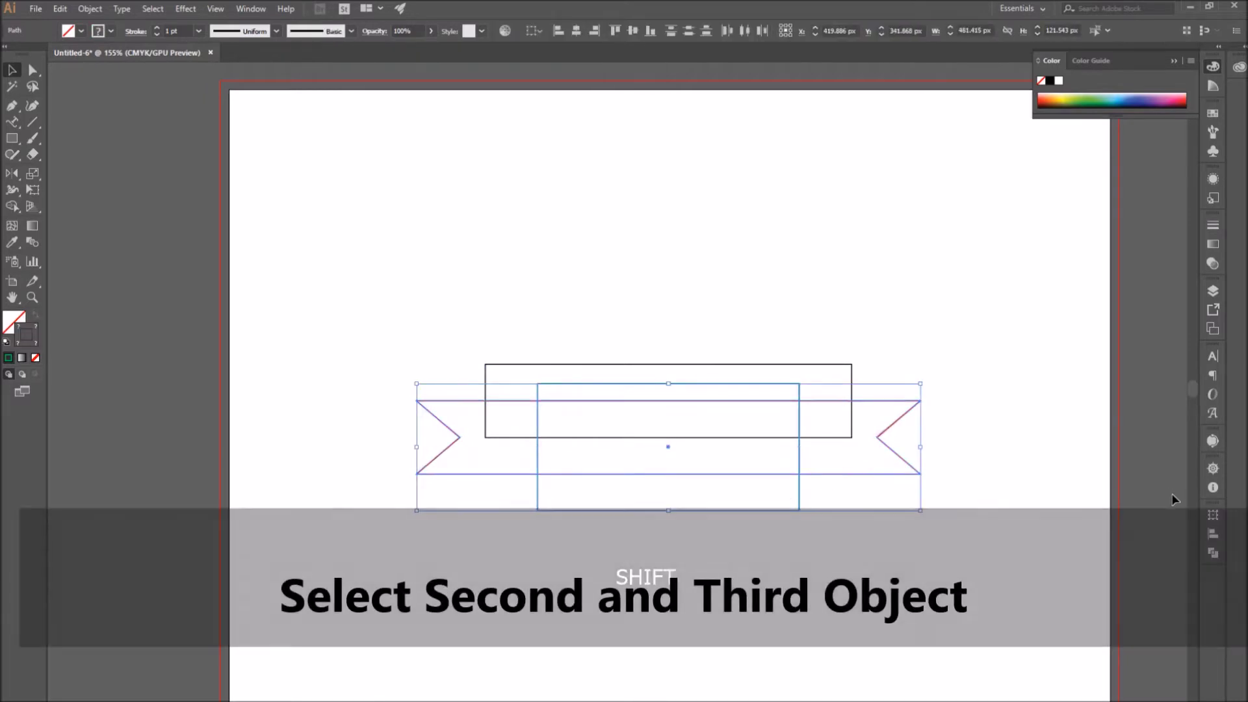
left_click(1212, 553)
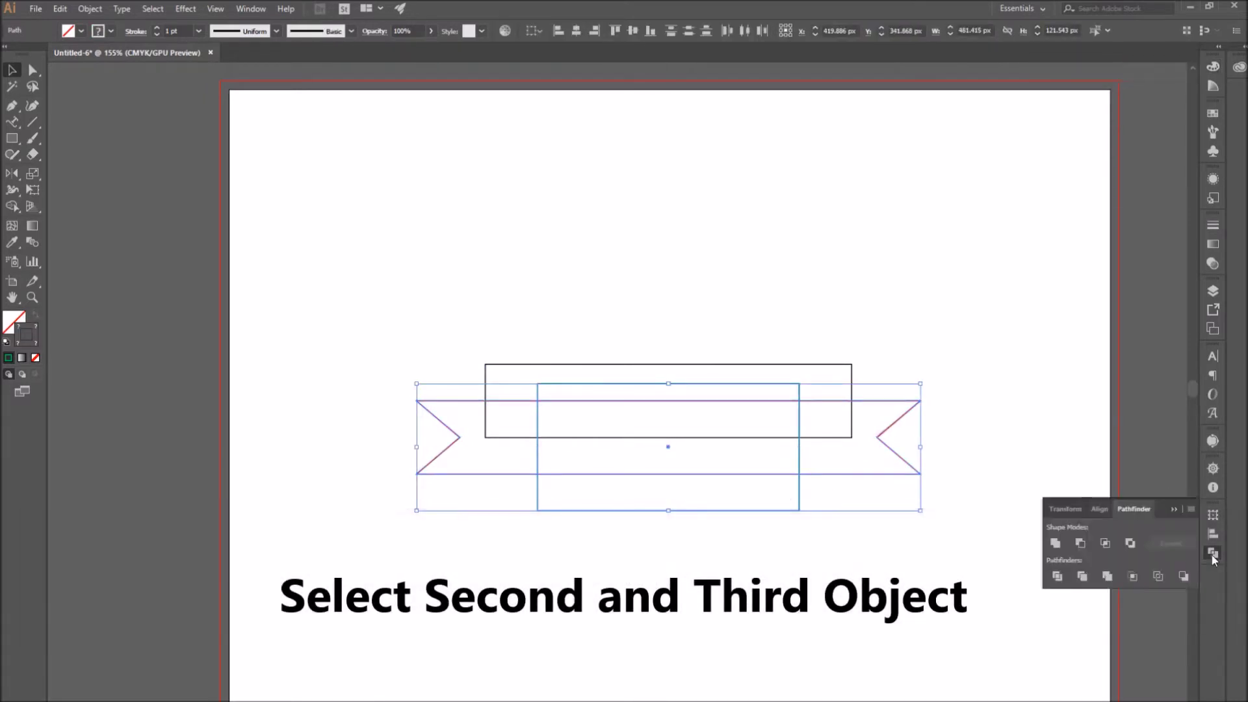
left_click(1080, 543)
left_click(1174, 510)
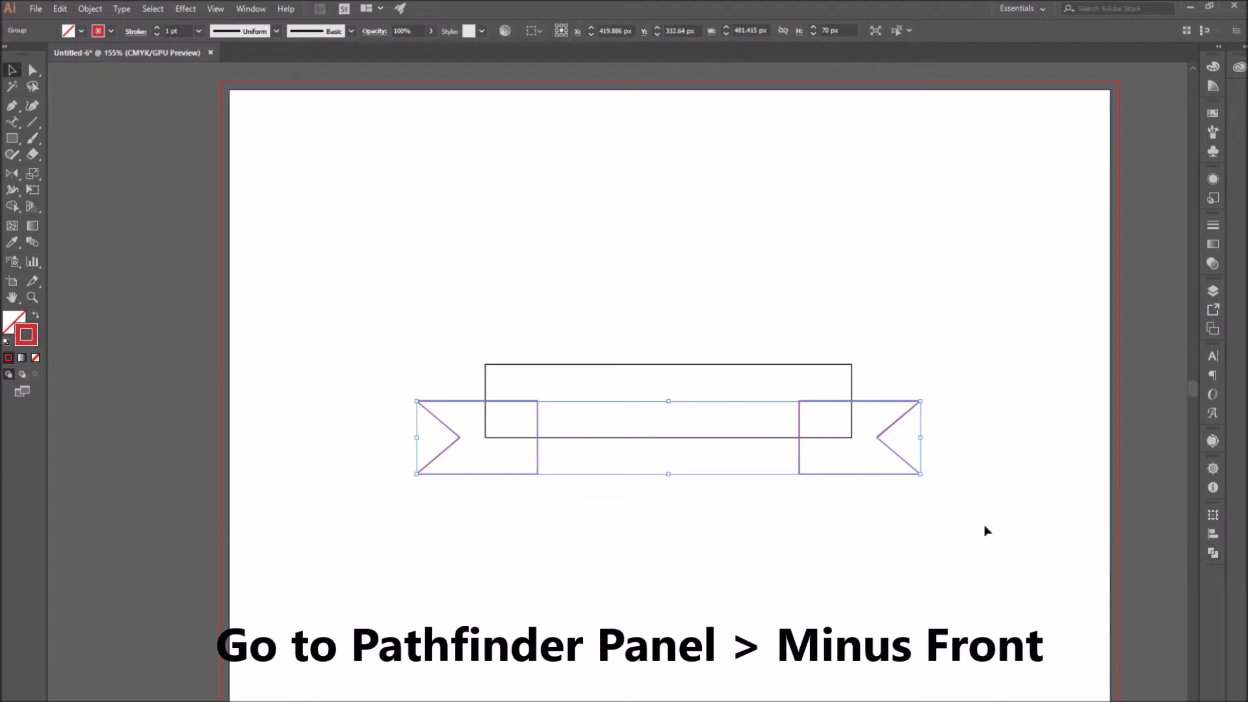
- Ungroup the two ribbon end pieces and select the black rectangle
left_click(303, 222)
left_click(501, 475)
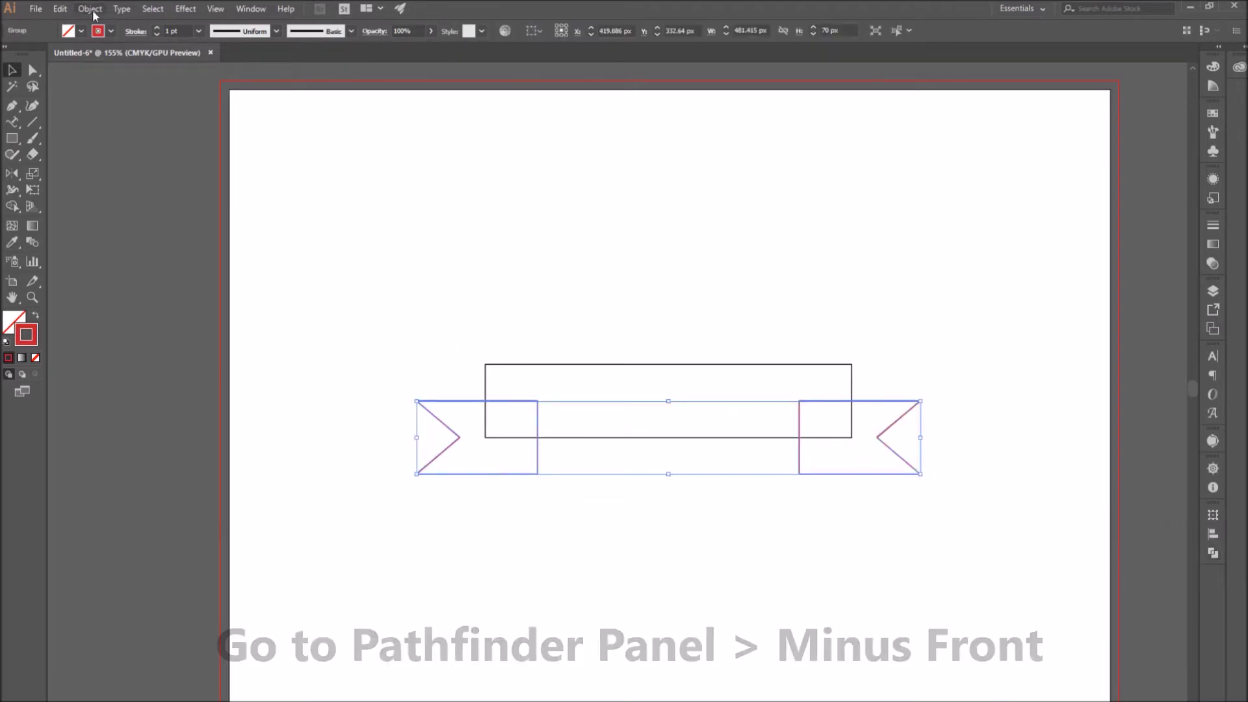
left_click(89, 9)
left_click(164, 77)
left_click(797, 342)
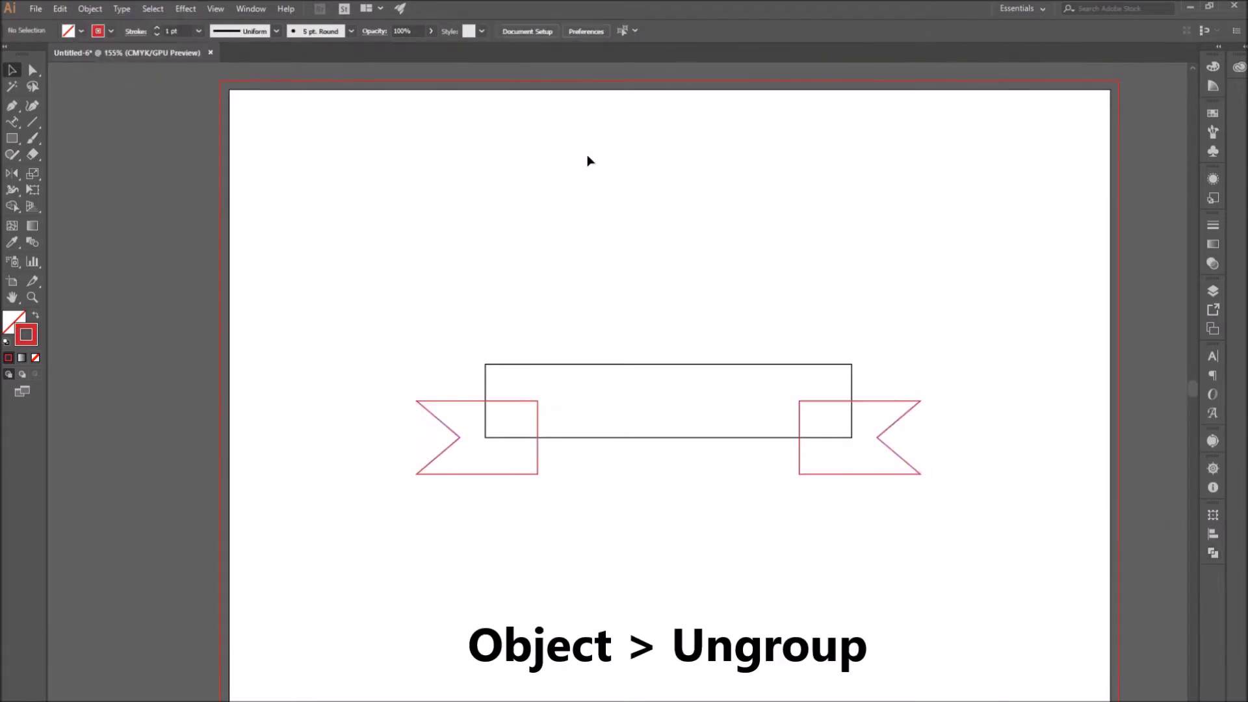
left_click(798, 363)
- Paste a copy of the black rectangle in front with no fill and a CMYK Blue stroke
key("ctrl+c")
key("ctrl+f")
left_click(35, 357)
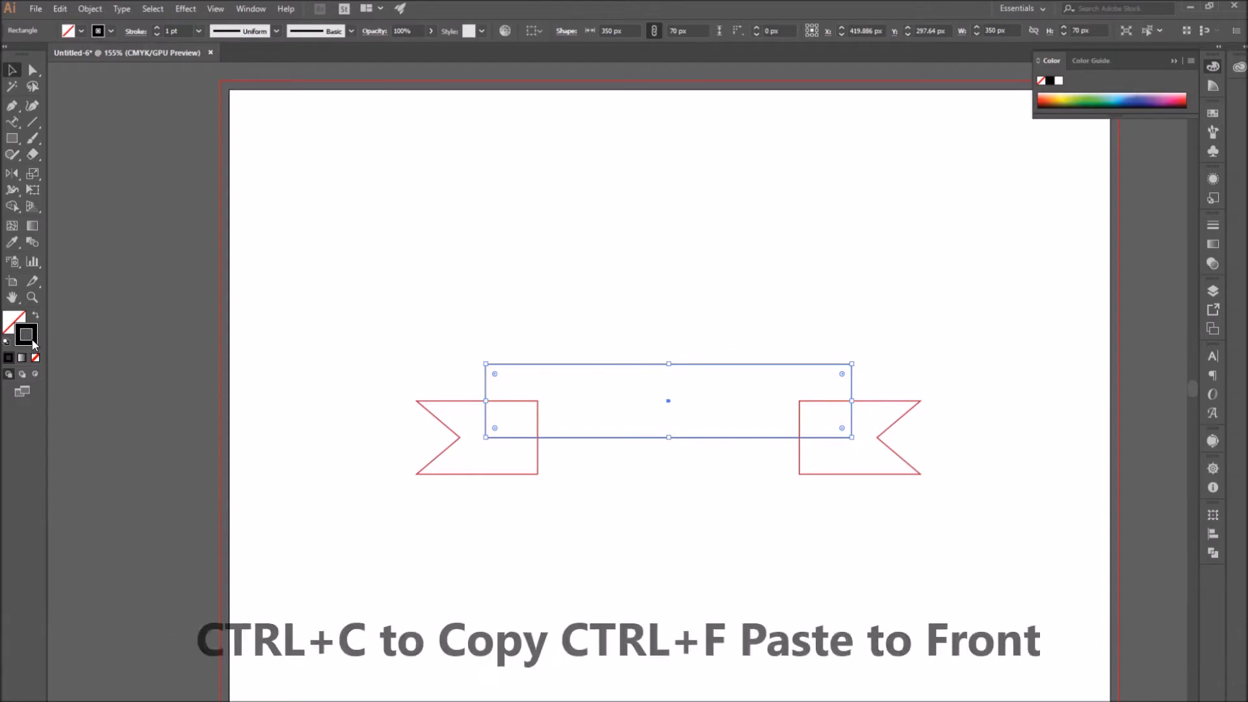
double_click(31, 339)
left_click(821, 338)
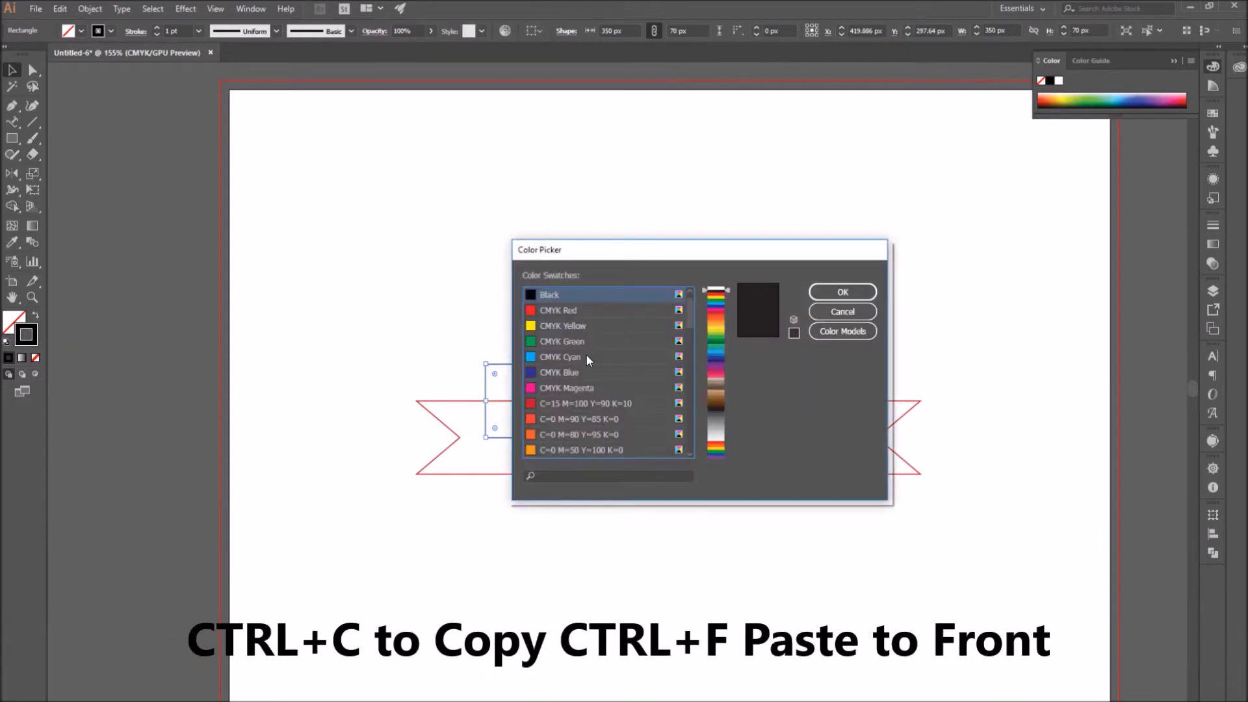
left_click(568, 370)
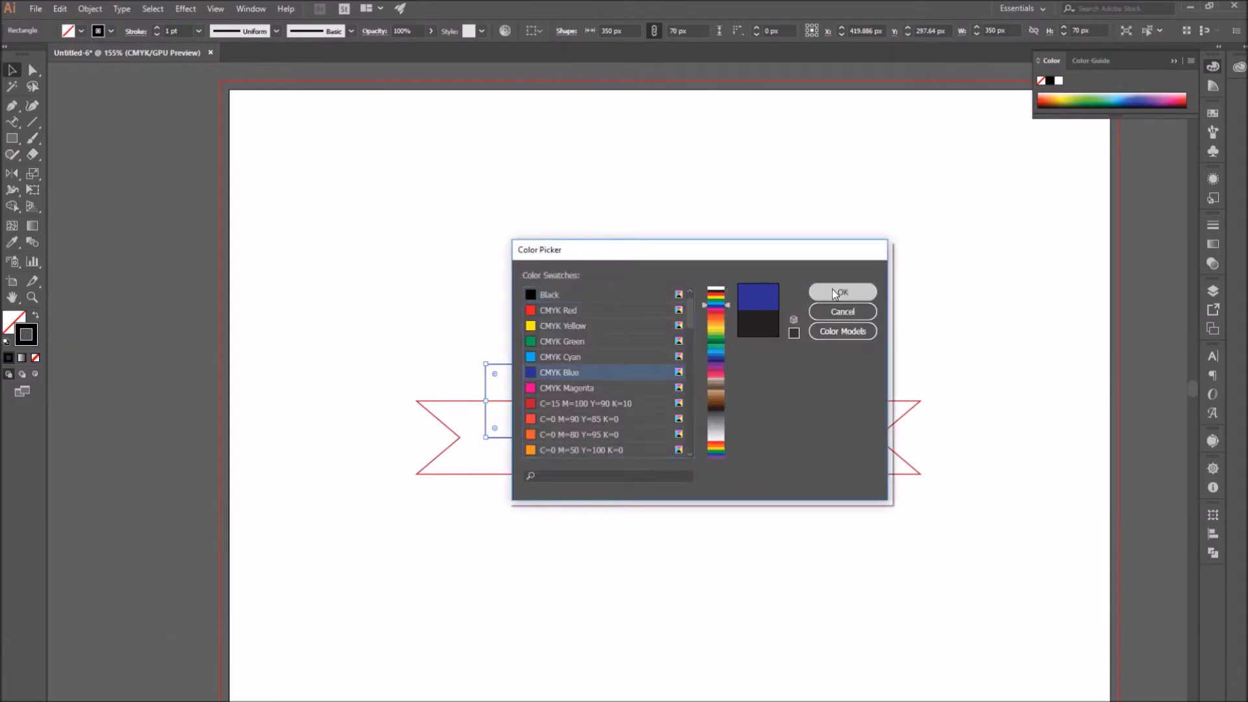
left_click(832, 291)
- Bring the blue copy to front, then copy and paste it in front again
right_click(788, 363)
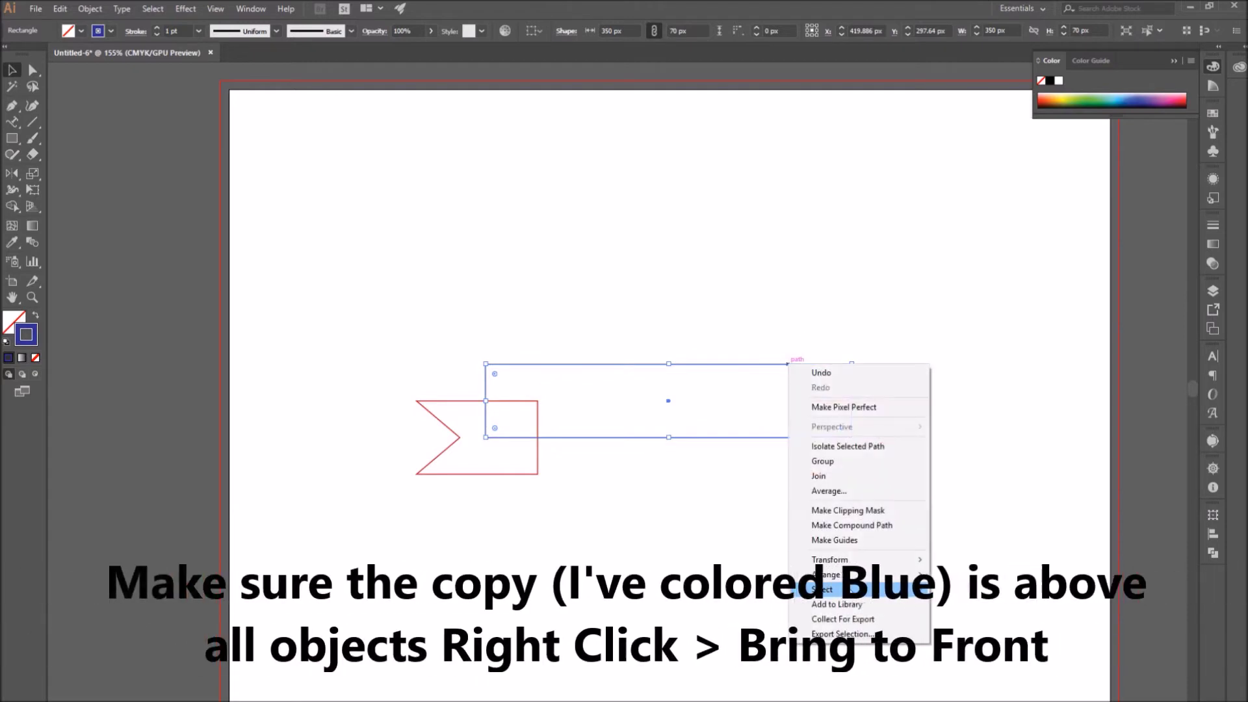
mouse_move(845, 574)
left_click(977, 579)
key("ctrl+shift+a")
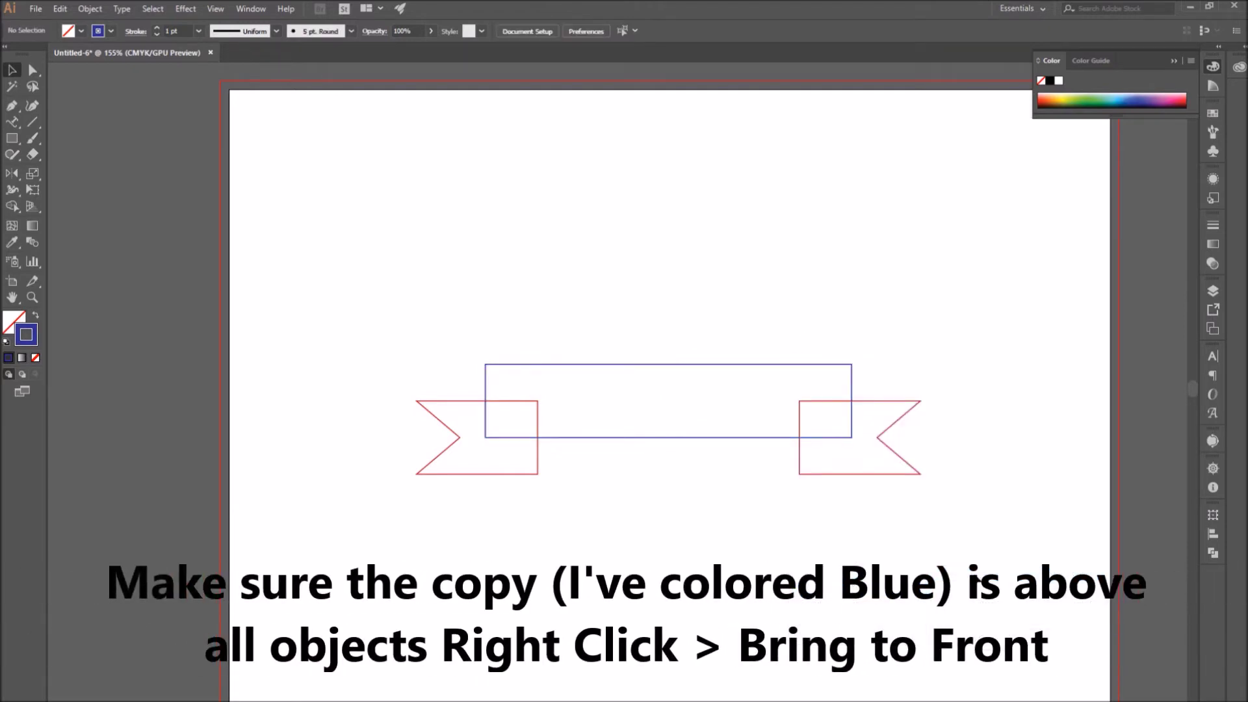
left_click(629, 441)
key("ctrl+c")
key("ctrl+f")
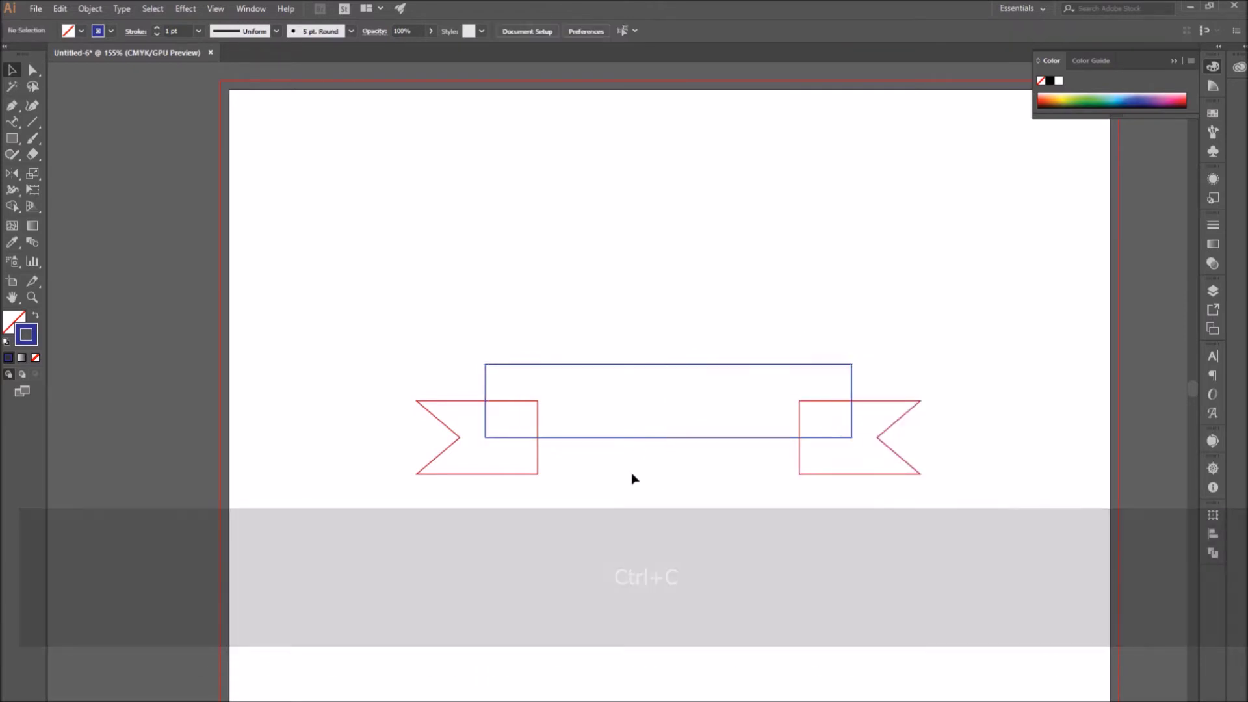
- Trim the left and right red ends with the blue rectangle copies using Minus Front
left_click(537, 465, "shift")
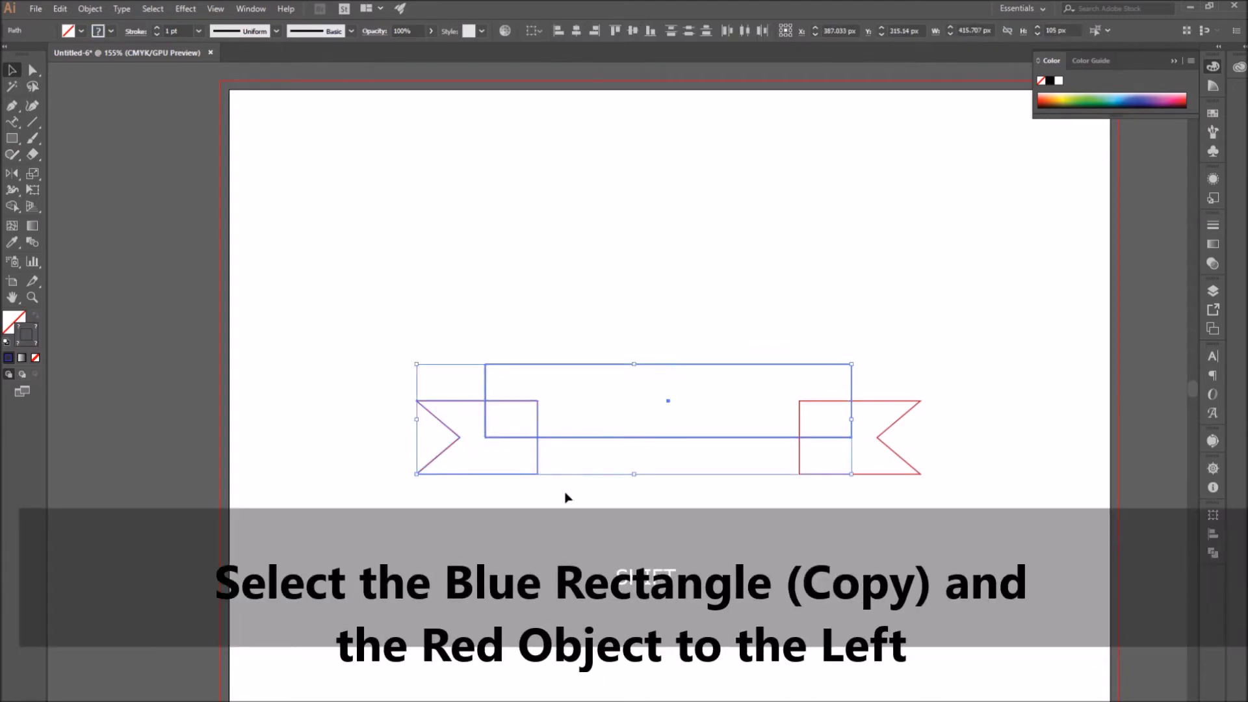
left_click(1211, 553)
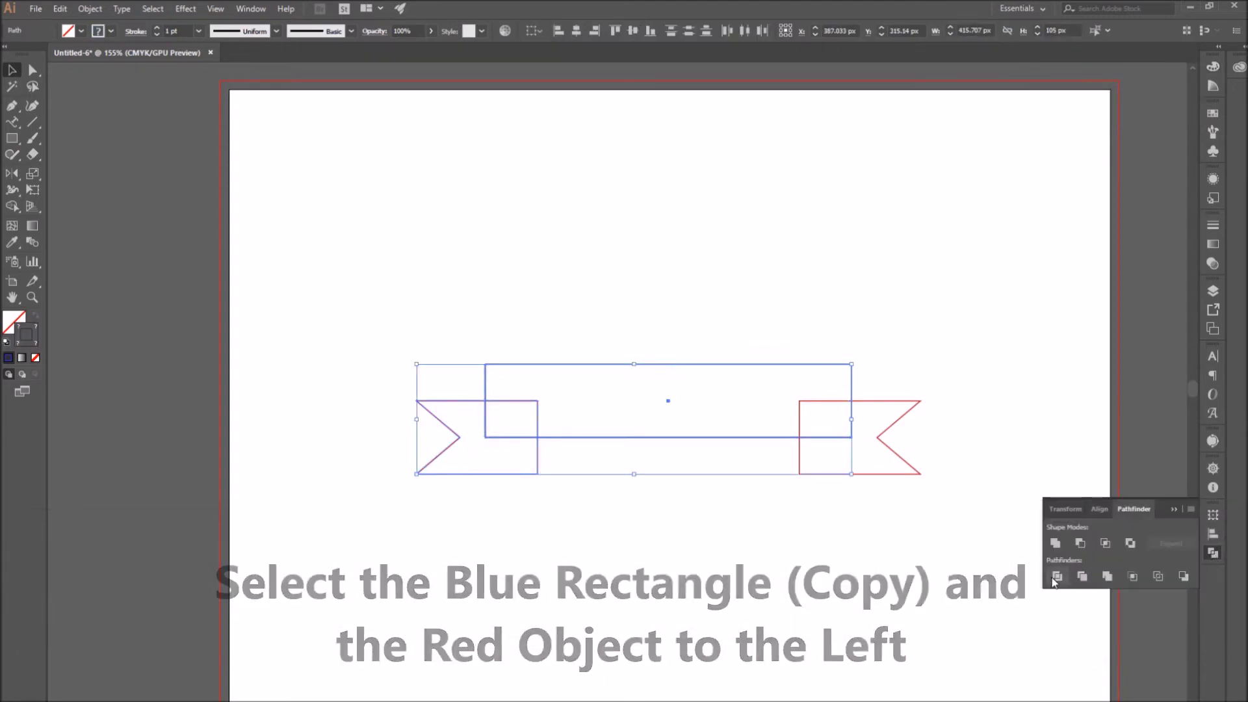
left_click(1082, 544)
left_click(907, 564)
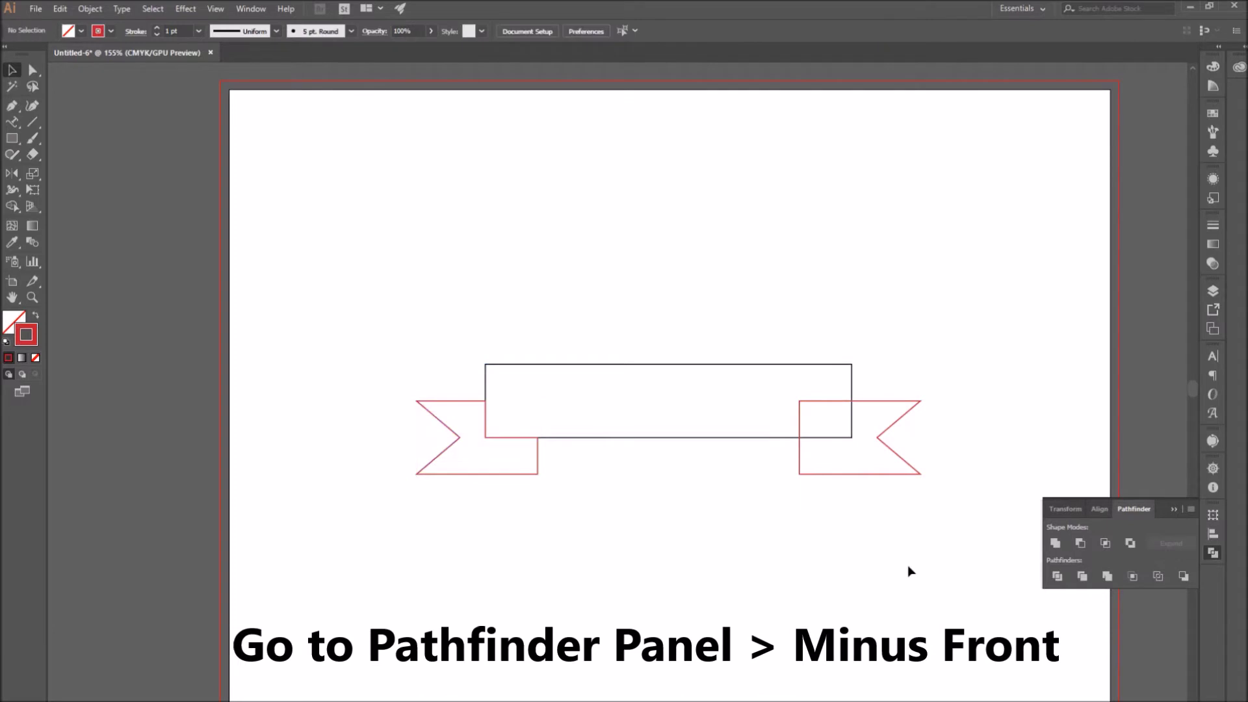
key("ctrl+f")
left_click(897, 473, "shift")
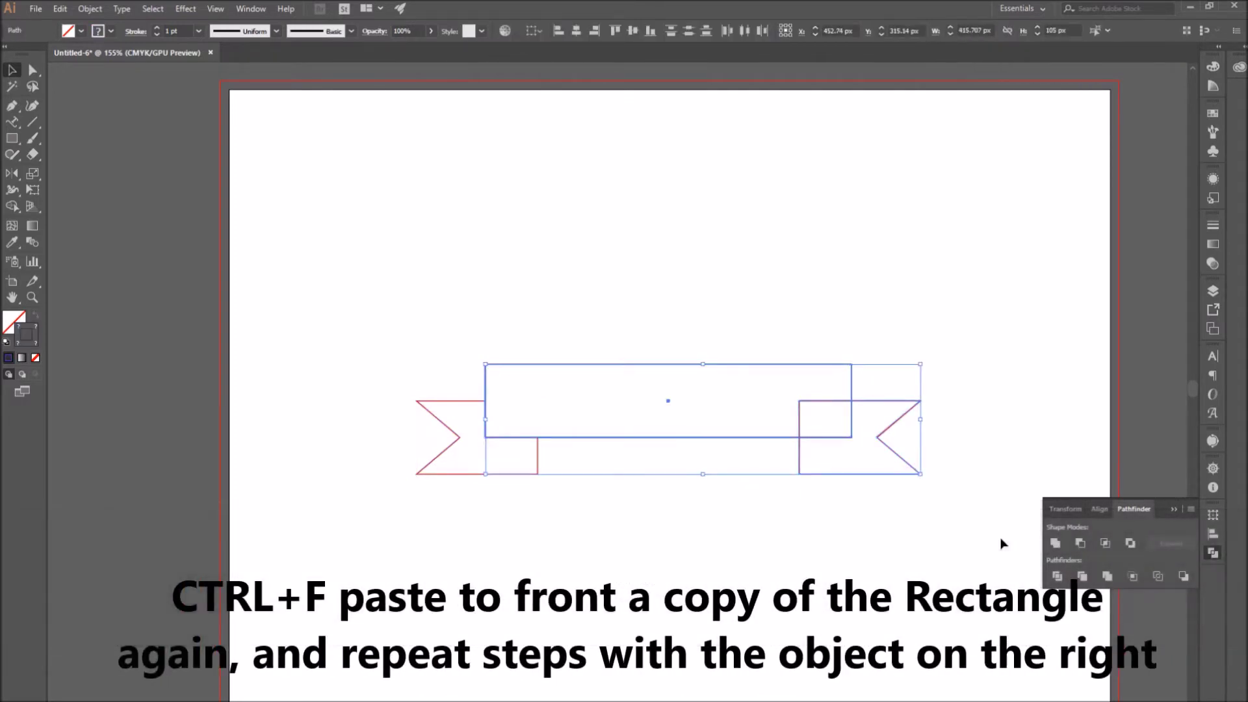
left_click(1081, 544)
left_click(993, 629)
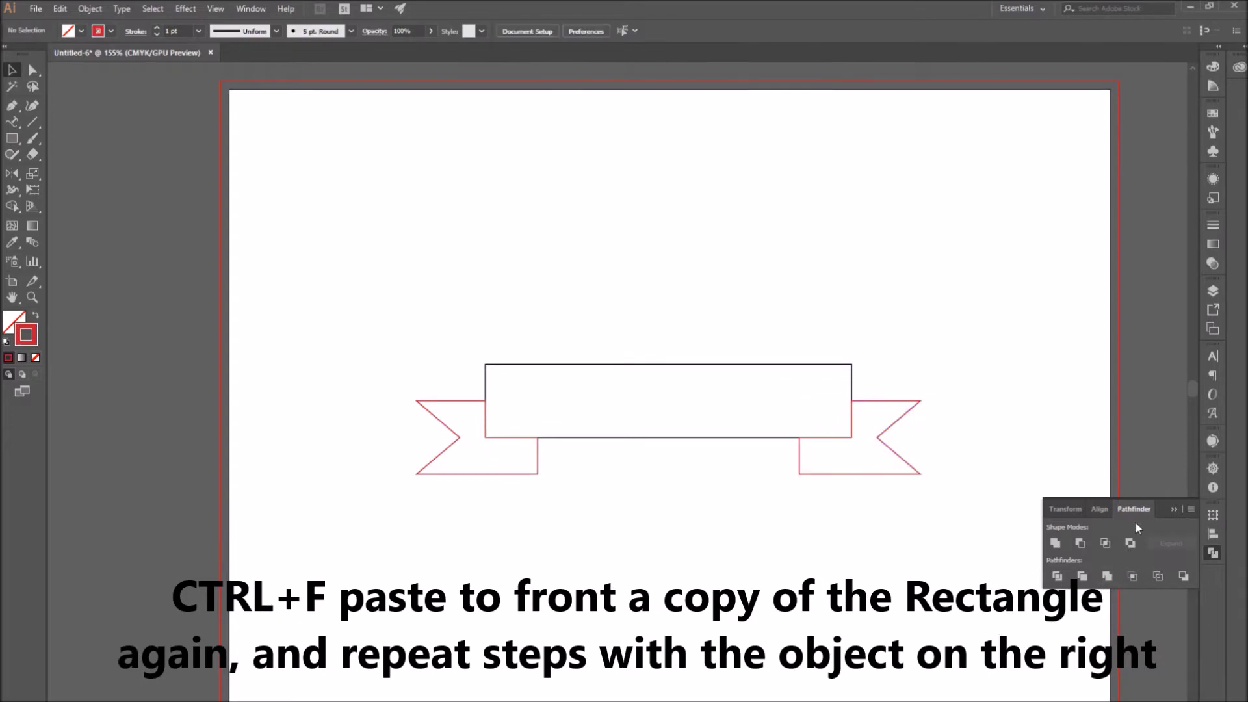
left_click(1169, 511)
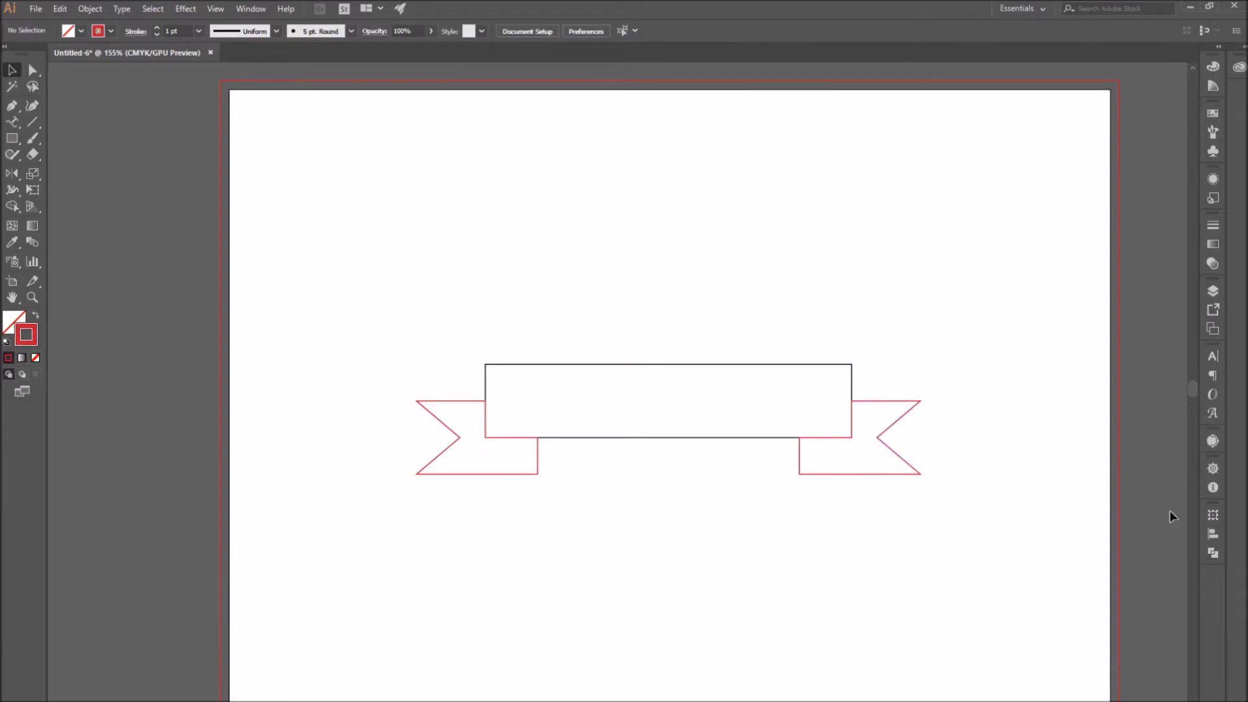
- Draw a CMYK Blue-outlined Pen triangle joining the left end to the rectangle's lower edge
double_click(26, 343)
left_click(842, 331)
scroll(565, 380, "up", 3)
left_click(566, 387)
key("Return")
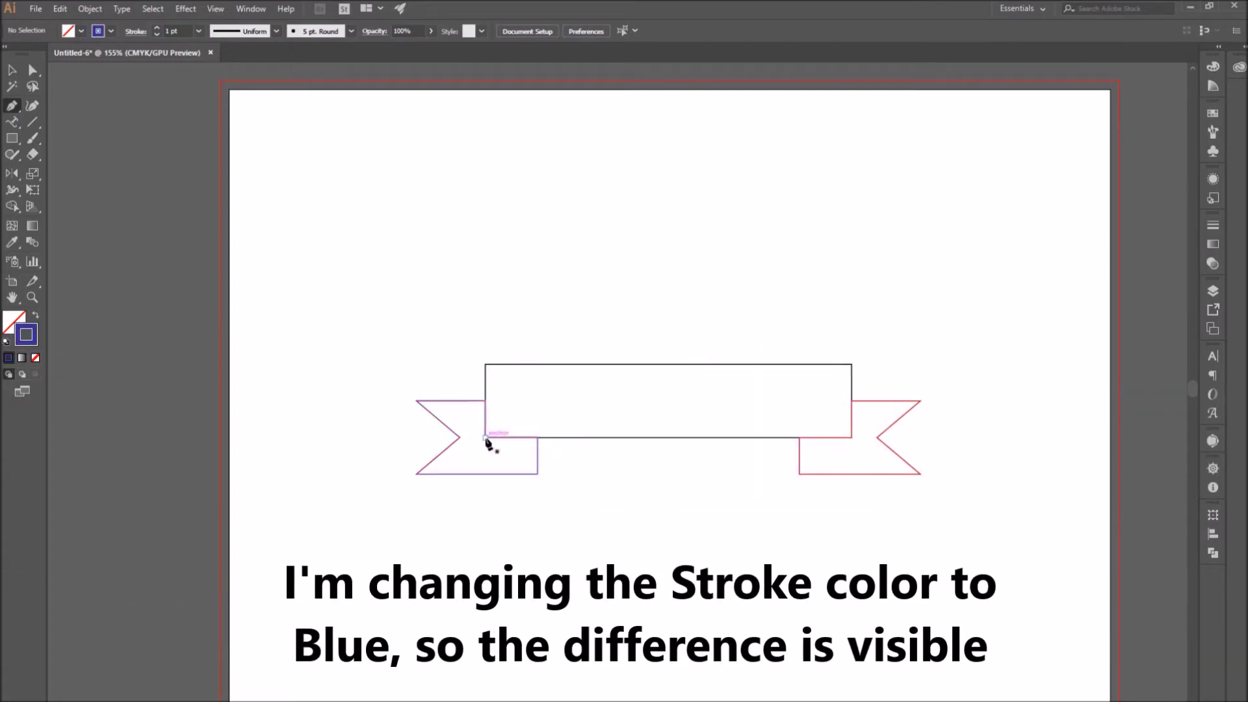
left_click(485, 437)
left_click(537, 438)
left_click(537, 474)
left_click(486, 438)
left_click(13, 70)
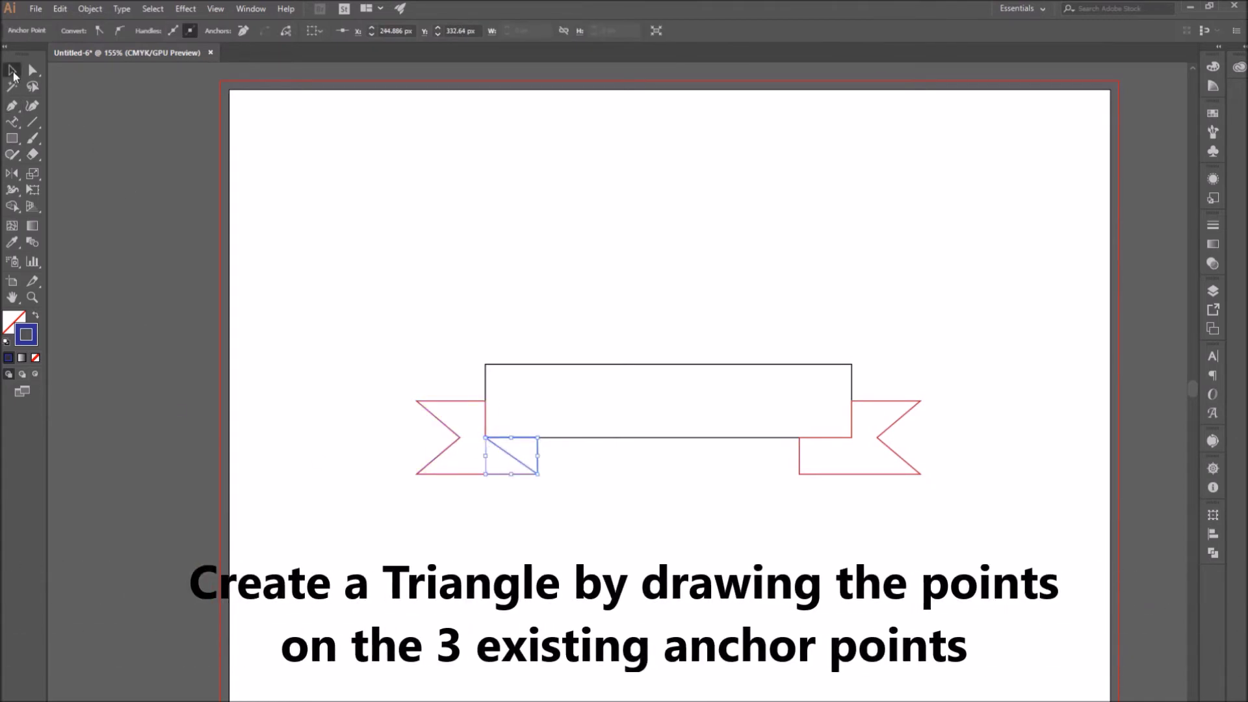
left_click(535, 545)
- Keep the triangle's stroke aligned to centre and pan so the ribbon is centred
scroll(536, 517, "up", 5)
left_click(290, 222)
left_click(1213, 225)
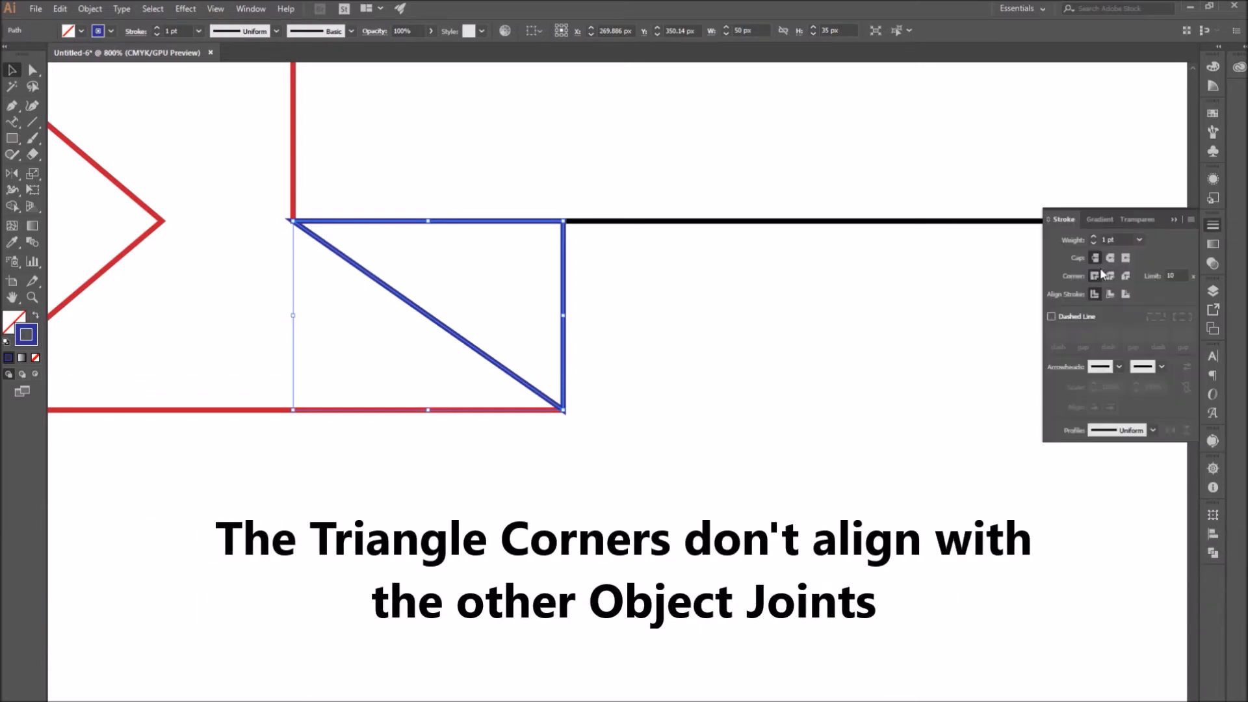
left_click(1110, 294)
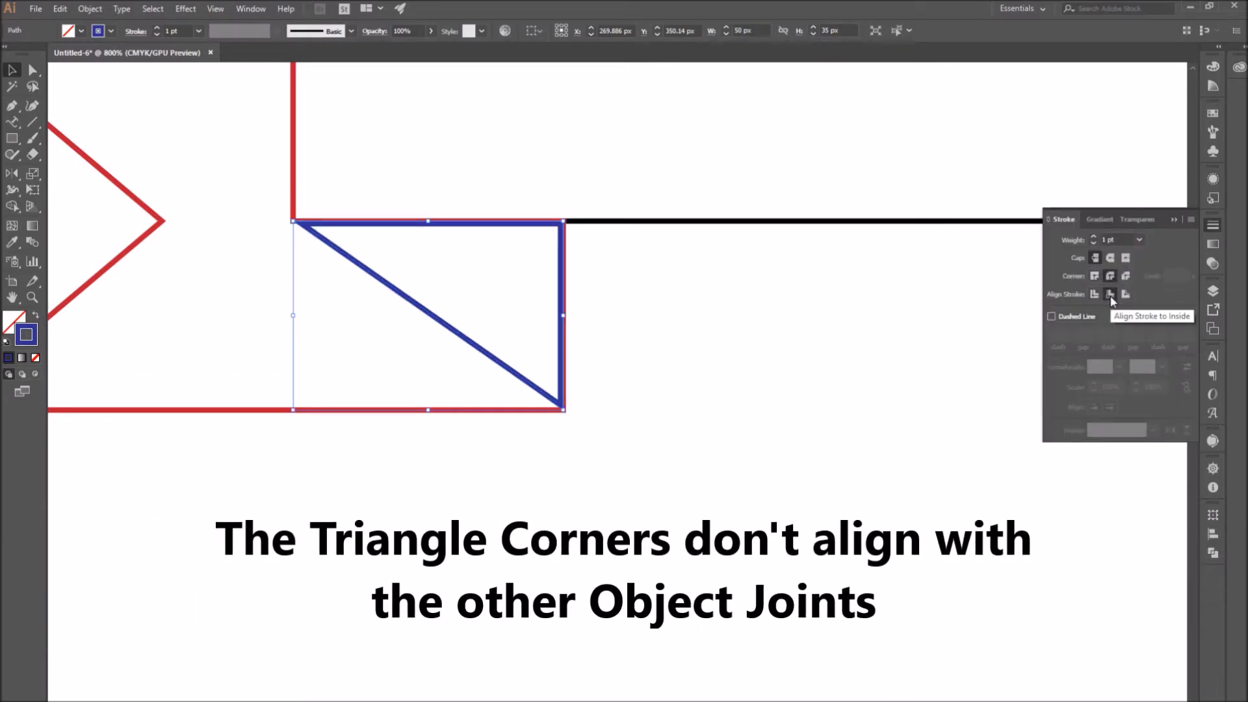
left_click(1095, 294)
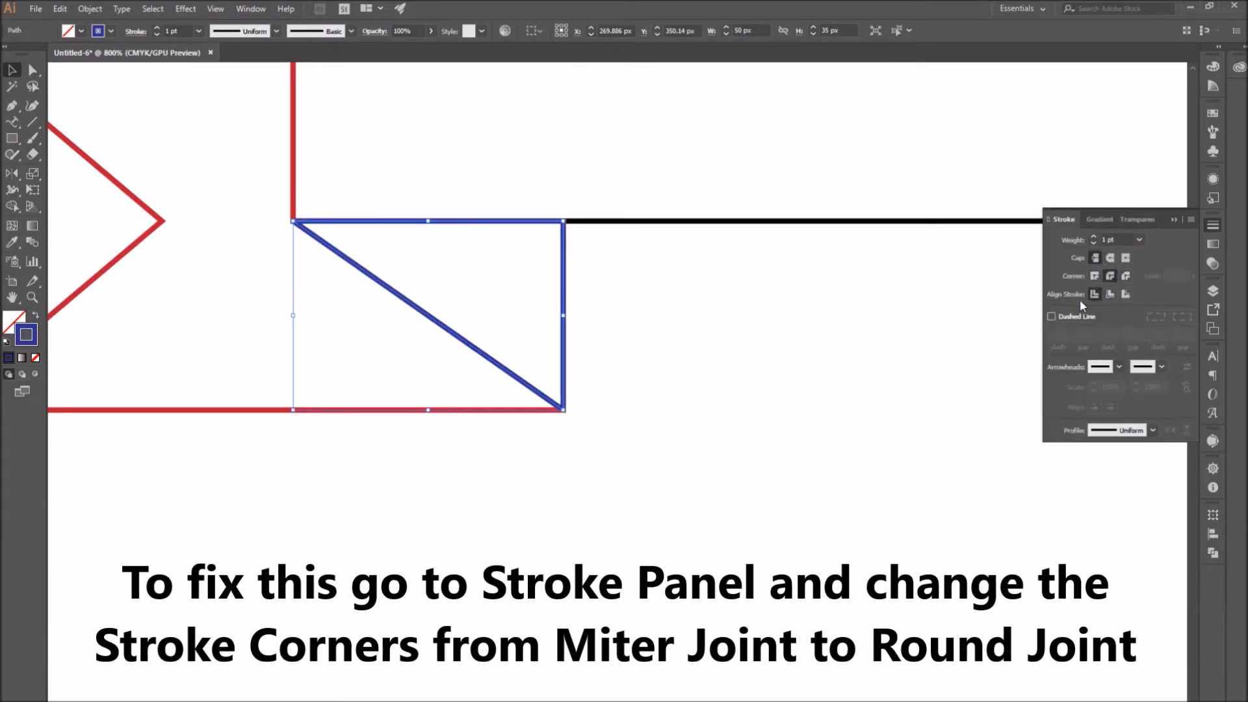
left_click(947, 397)
scroll(785, 505, "down", 3)
left_click_drag(1086, 494, 693, 451)
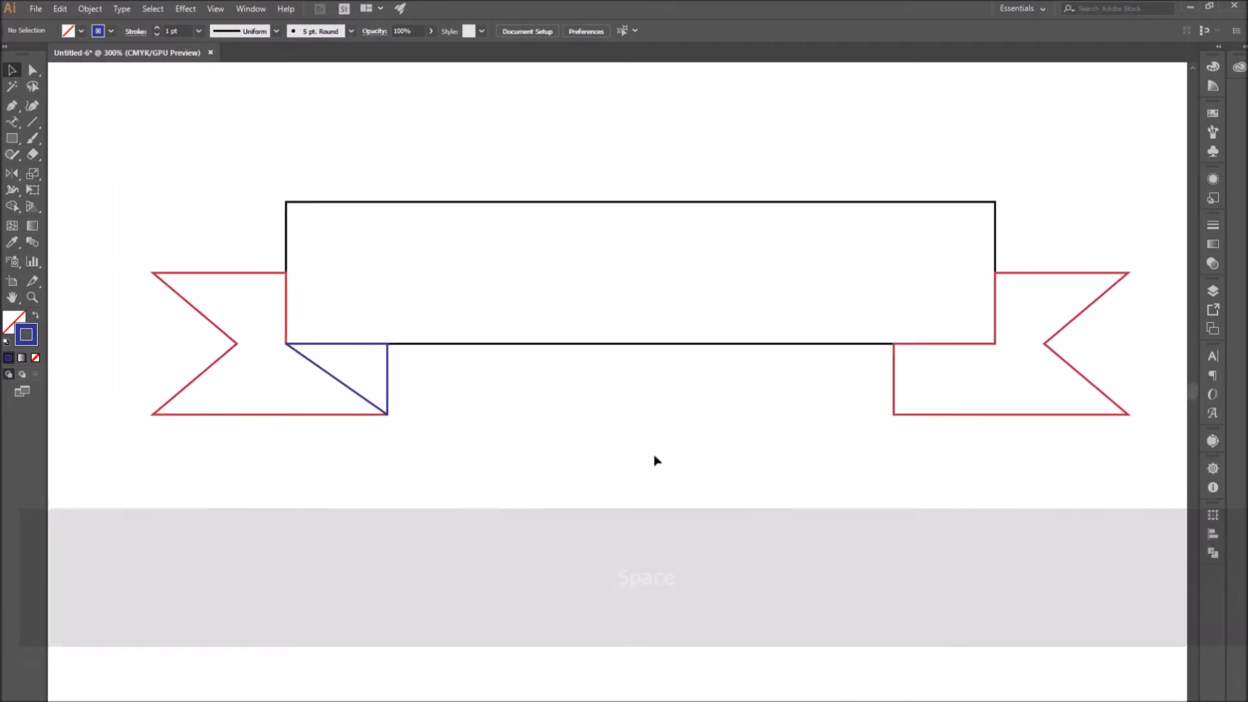
- Reflect a vertical copy of the fold triangle and place it under the banner's right end
left_click(332, 379)
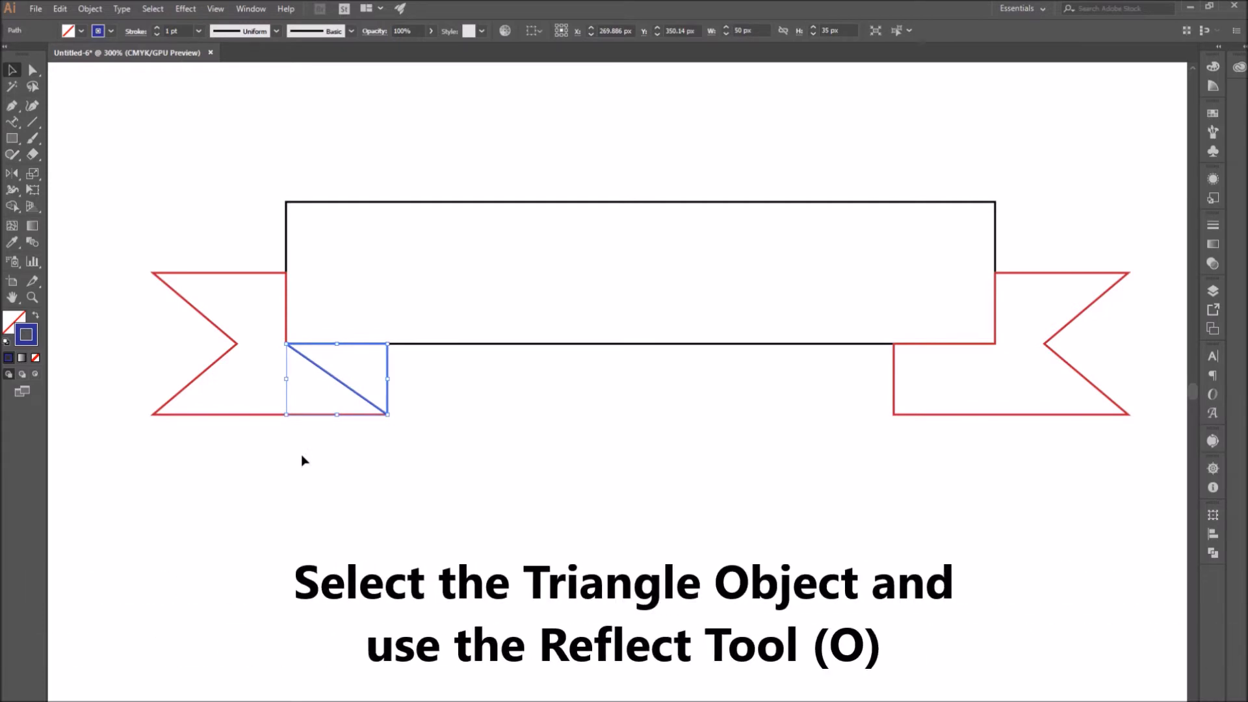
left_click(10, 174)
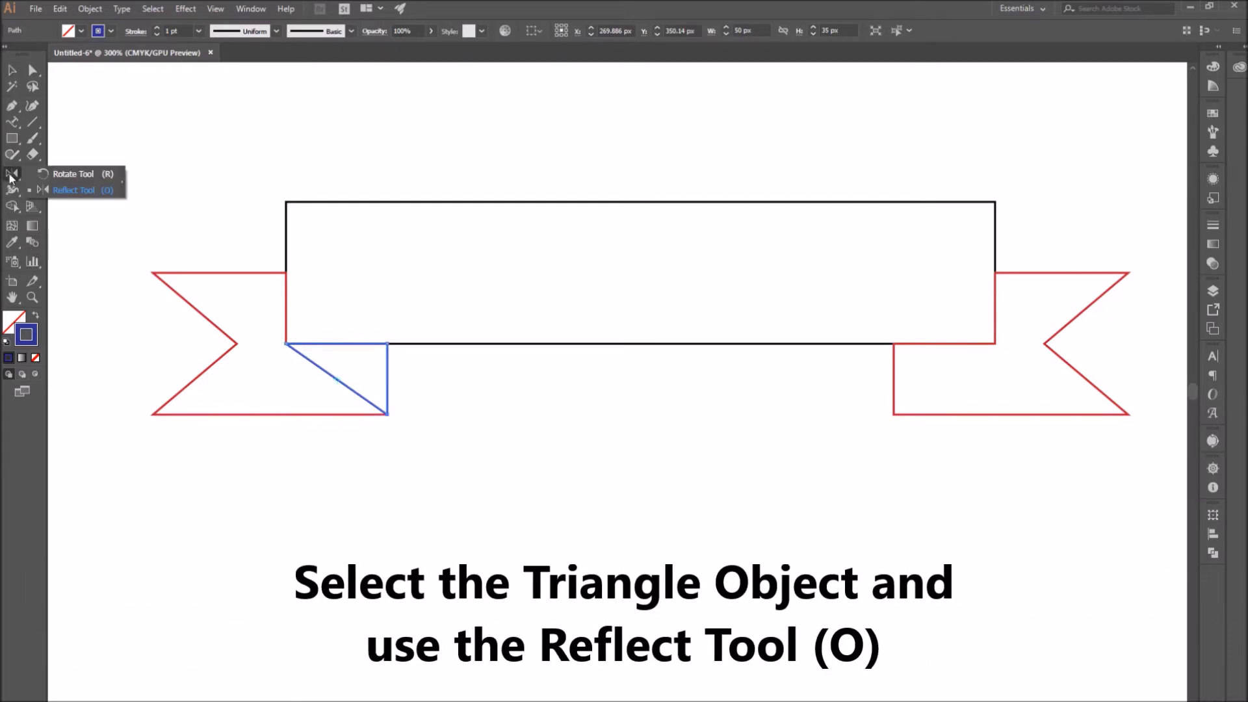
left_click(84, 189)
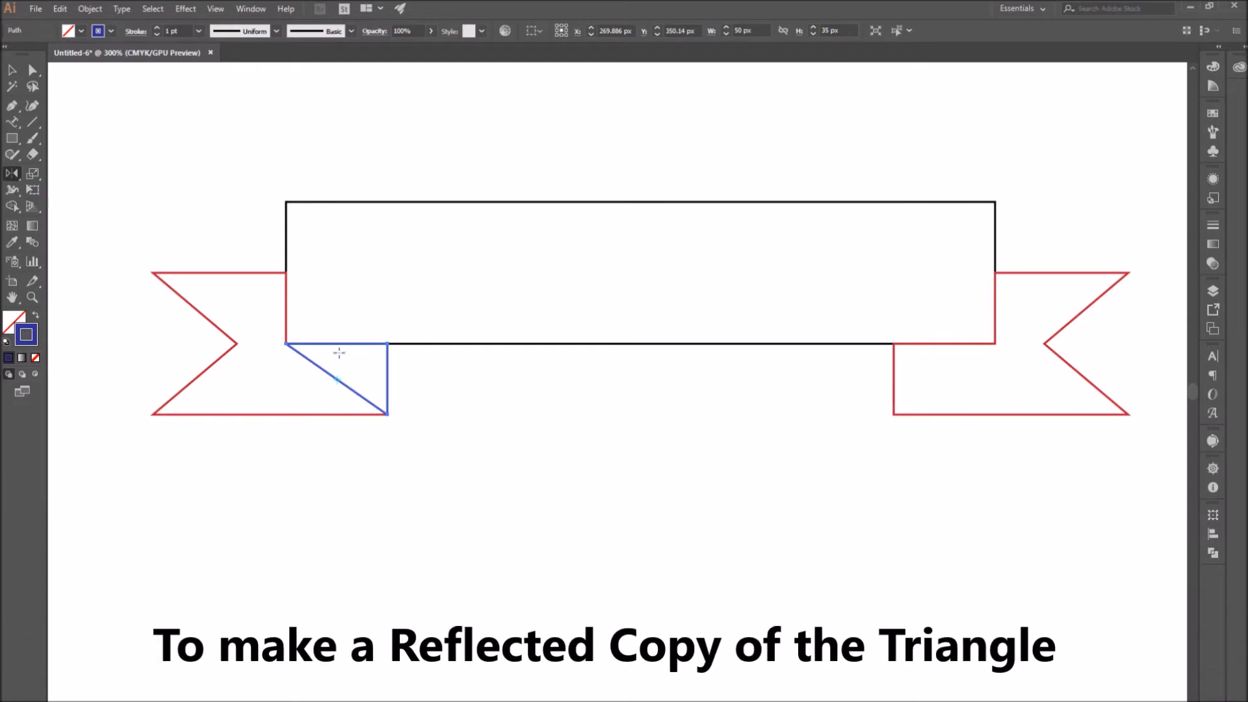
double_click(15, 173)
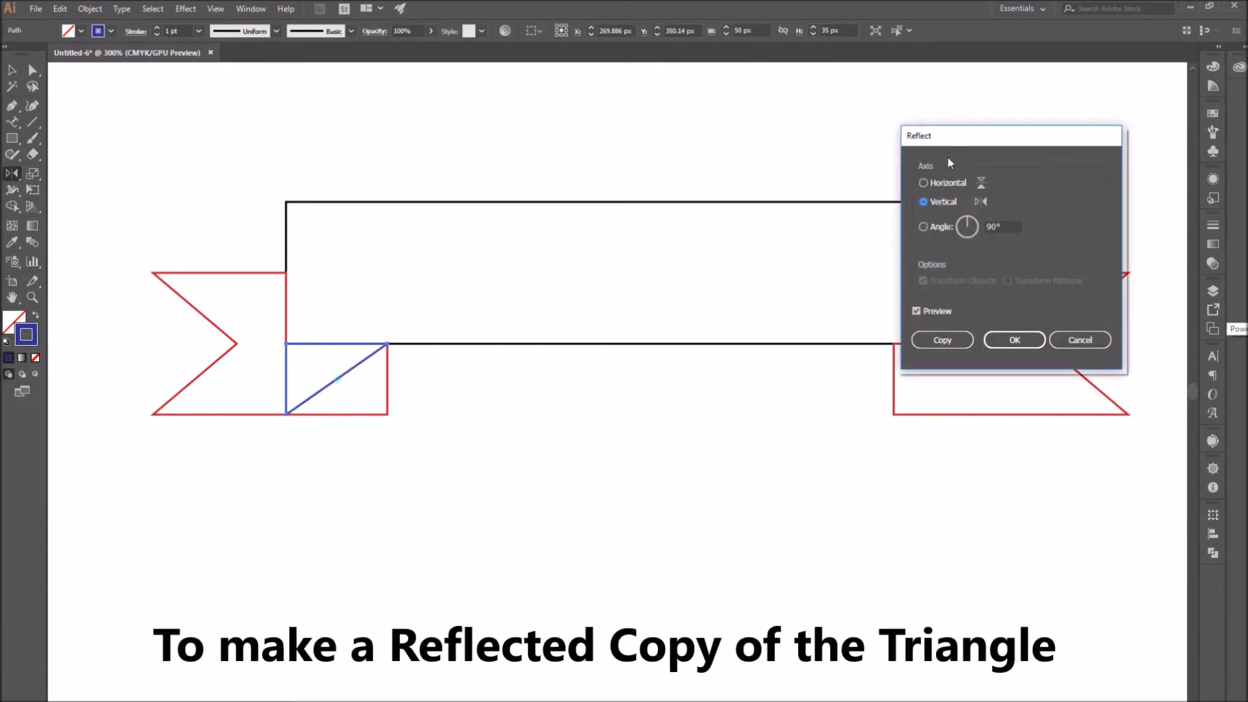
left_click(916, 311)
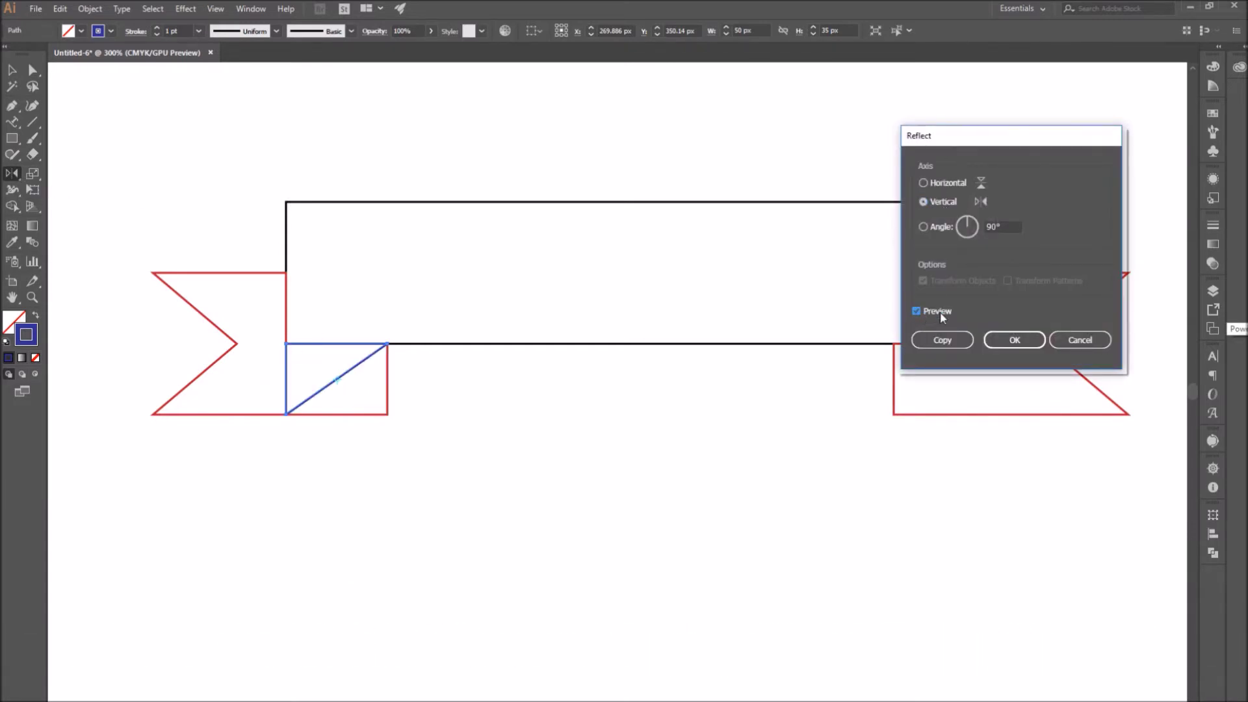
left_click(949, 340)
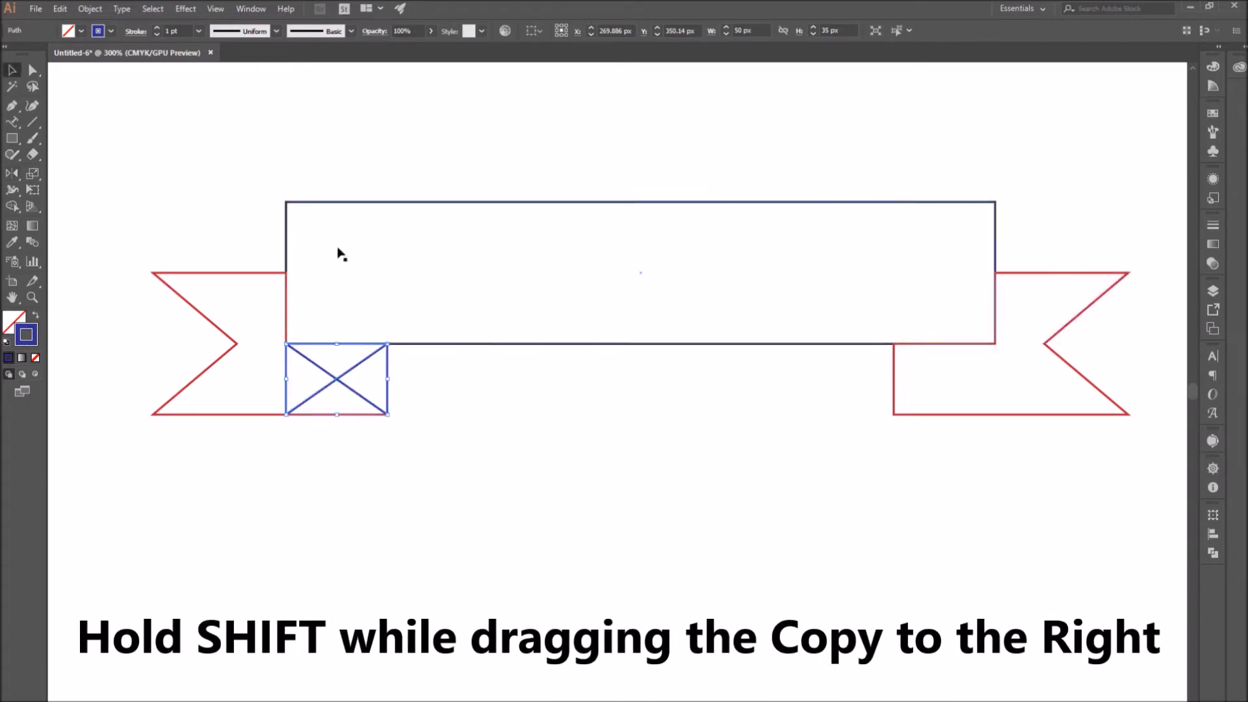
left_click_drag(331, 388, 941, 389)
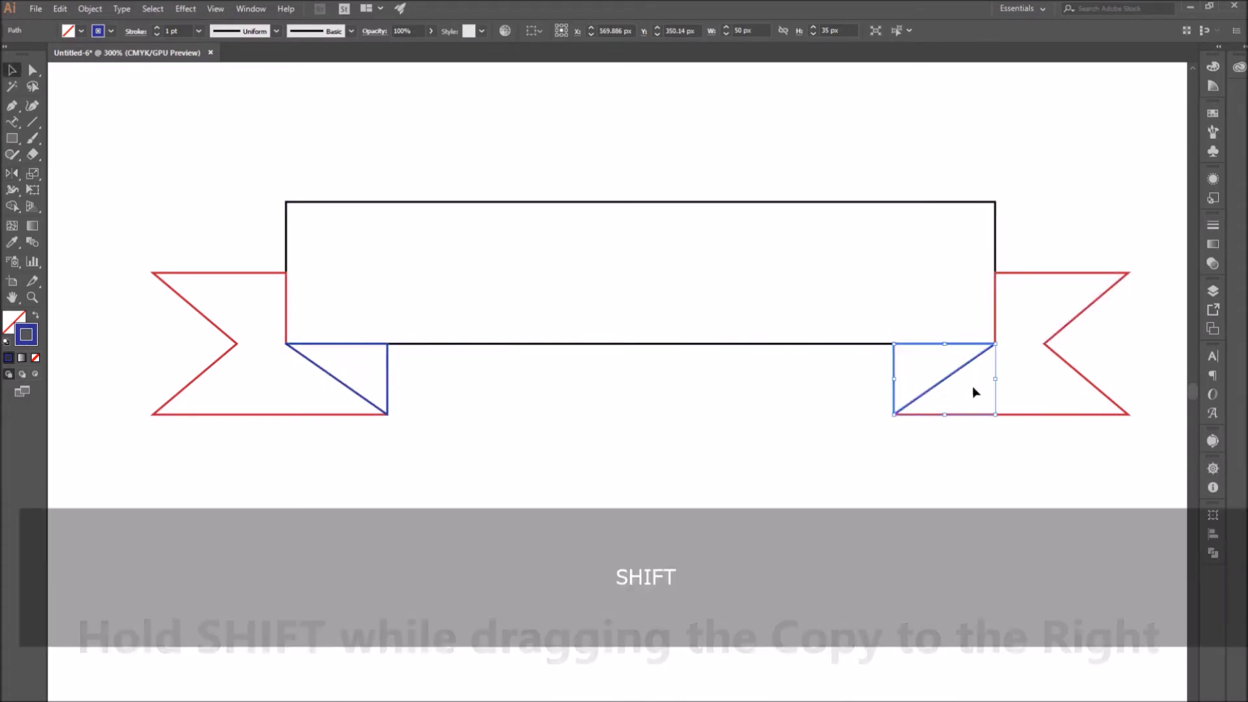
left_click(1017, 390)
- Group all ribbon pieces and give them black 2 pt strokes
scroll(751, 458, "down", 4)
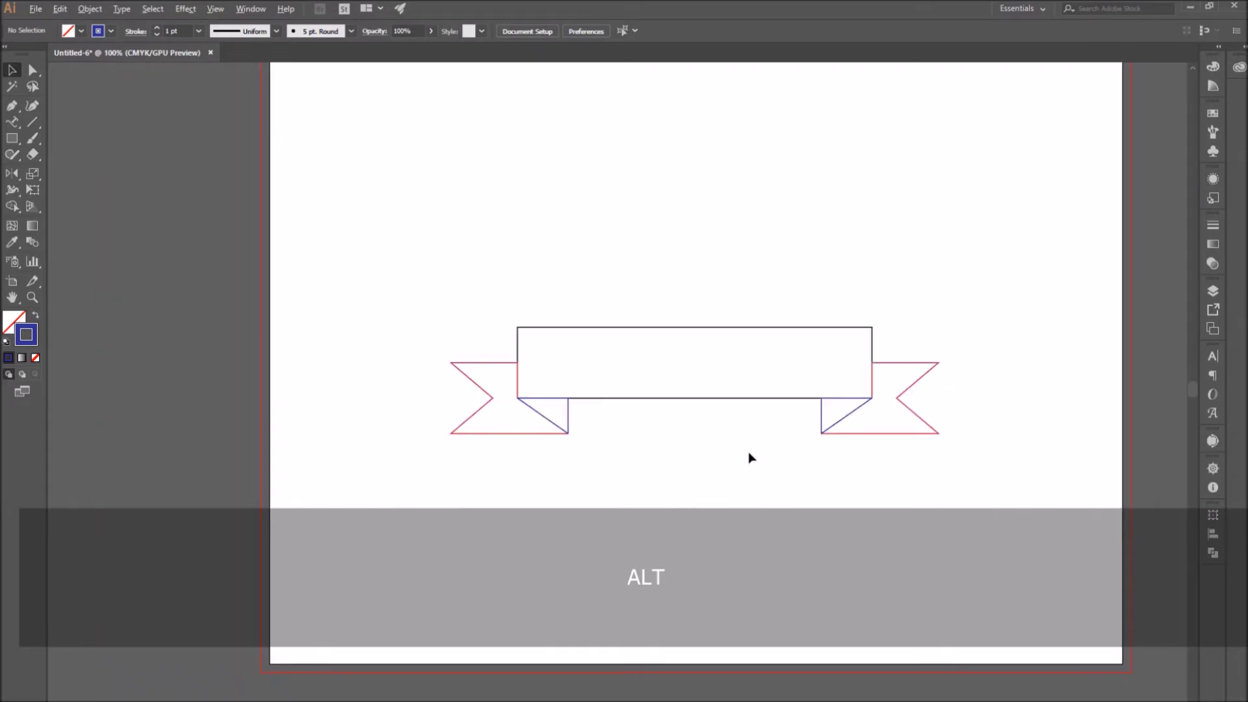
left_click_drag(293, 314, 1008, 485)
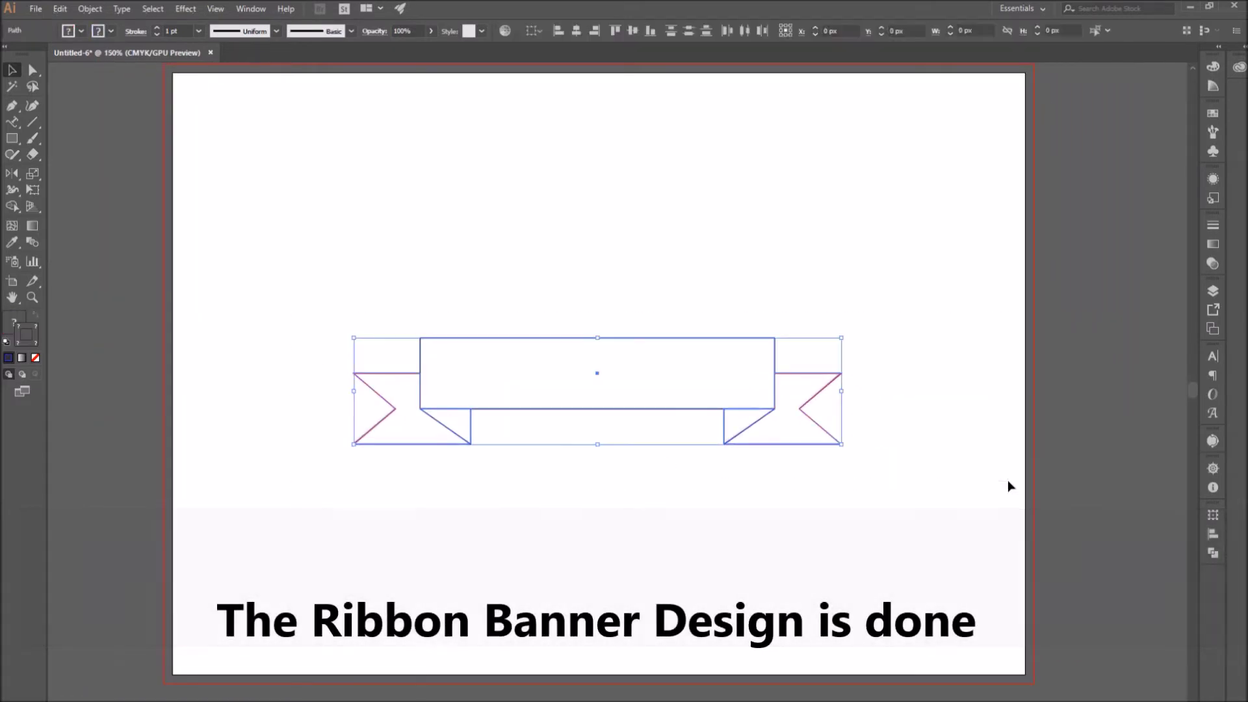
left_click(6, 342)
left_click(90, 9)
left_click(111, 58)
left_click(199, 31)
left_click(214, 109)
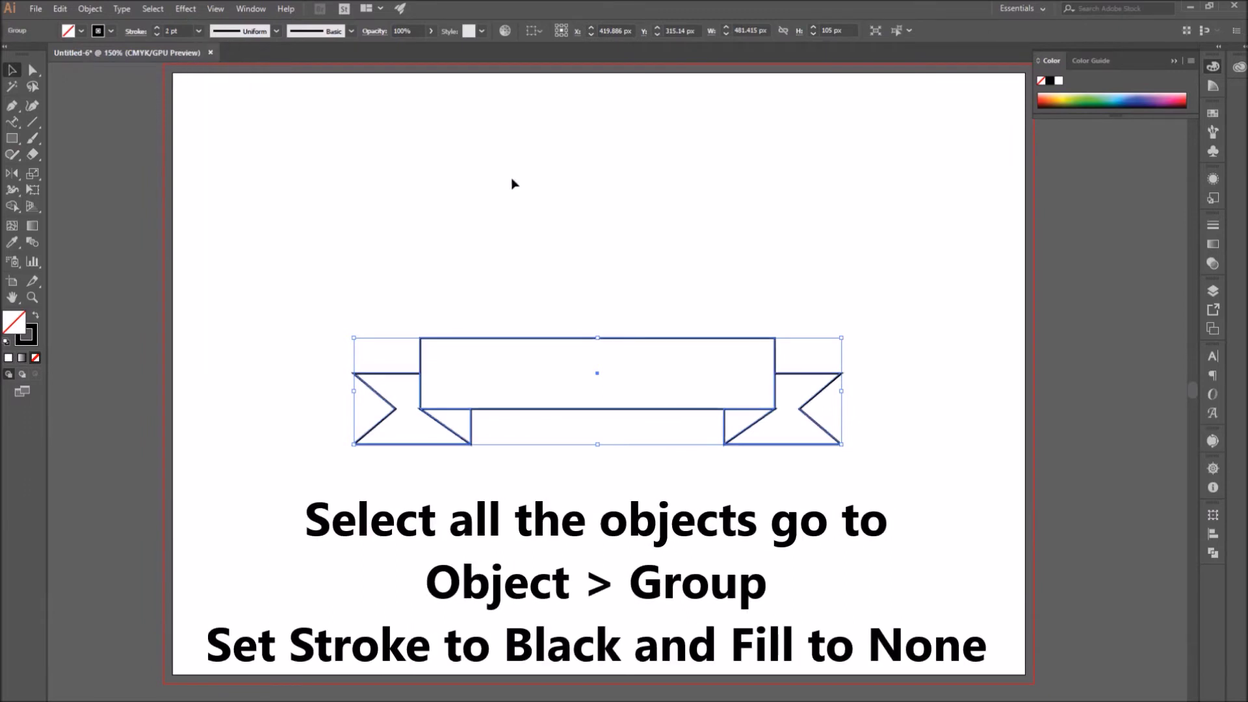
- Check the lower pieces inside the ribbon group, then close the stroke settings
left_click(513, 184)
double_click(751, 431)
left_click(432, 422, "shift")
left_click(597, 445, "shift")
left_click(1213, 225)
left_click(150, 321)
key("ctrl+a")
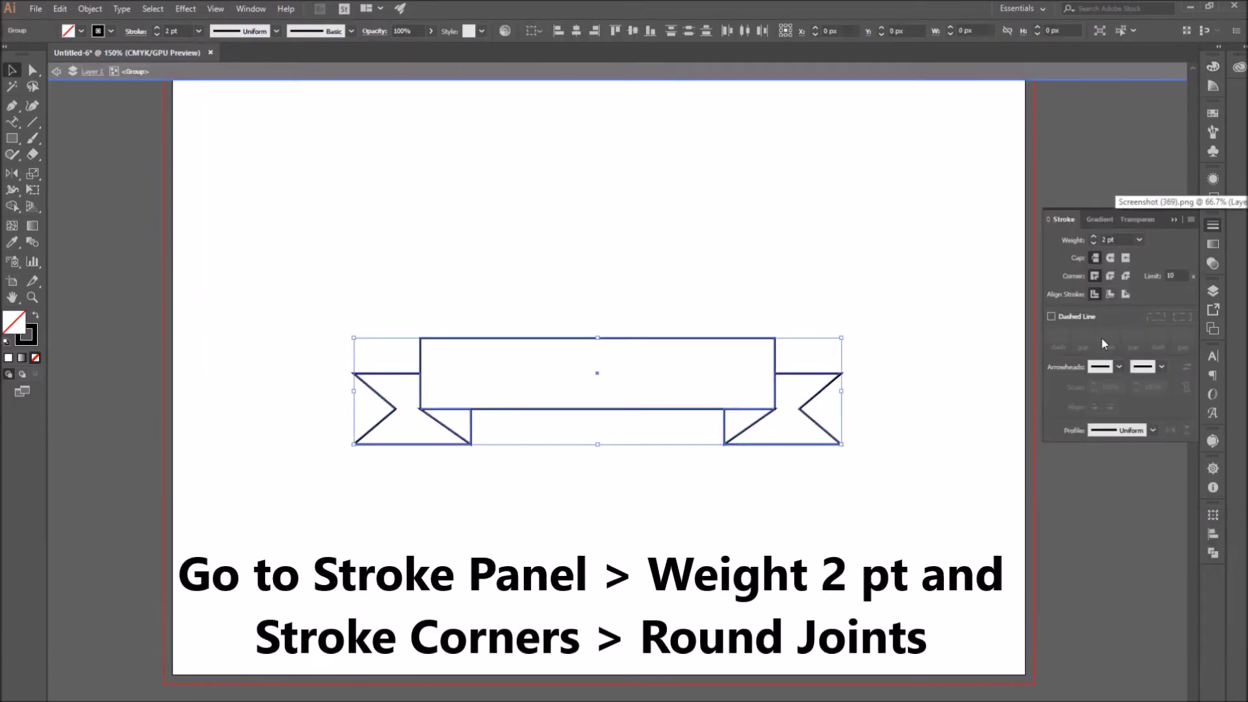
left_click(929, 277)
left_click(1173, 220)
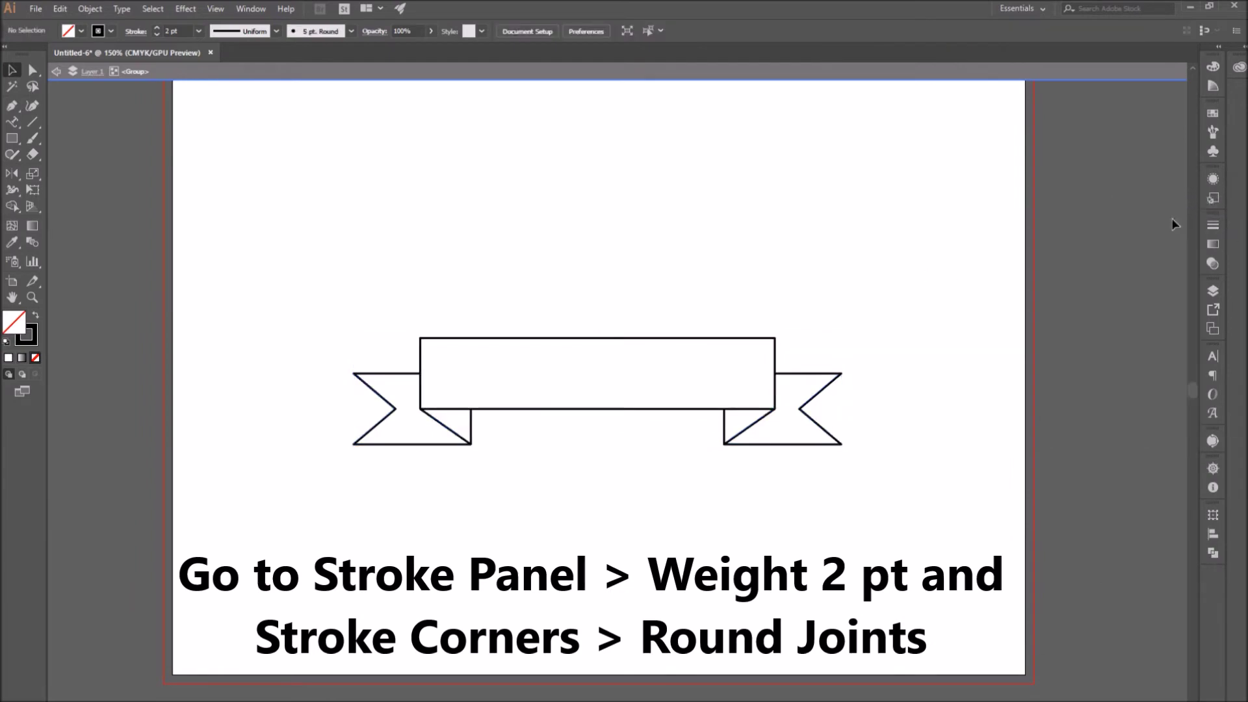
- Start a text line above the ribbon beginning with 'M'
left_click(11, 121)
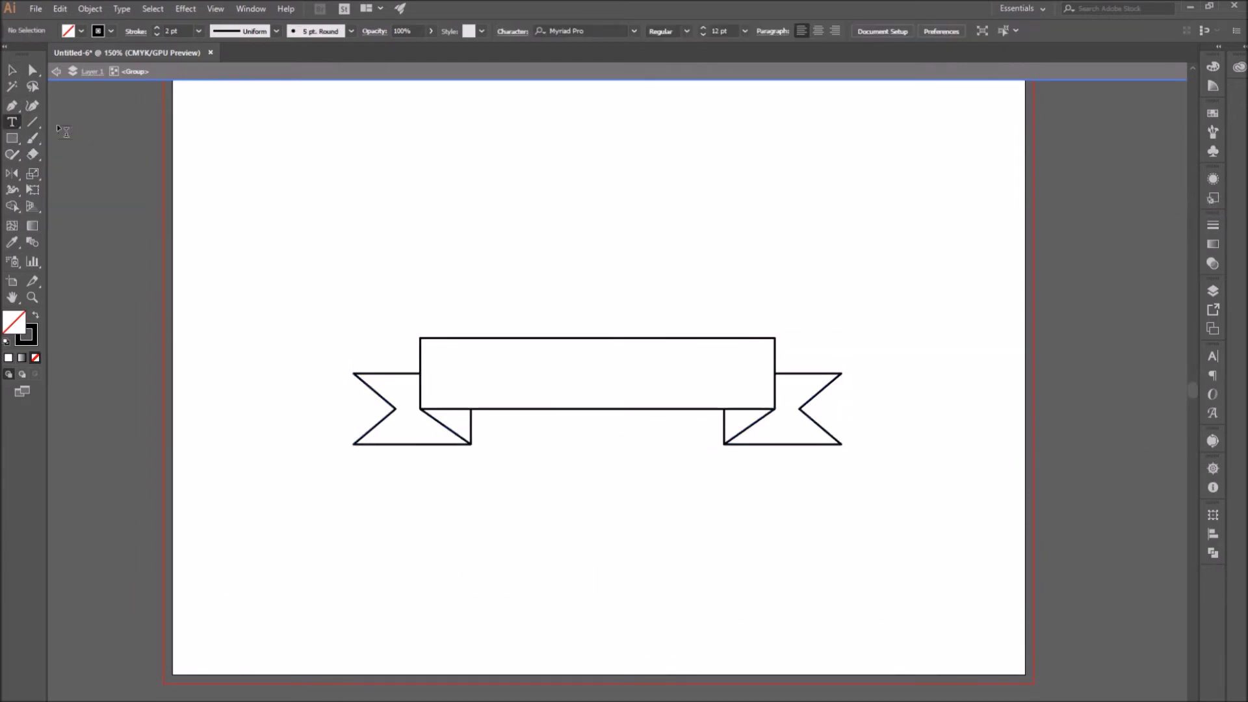
left_click(498, 284)
type("Marie Sunday")
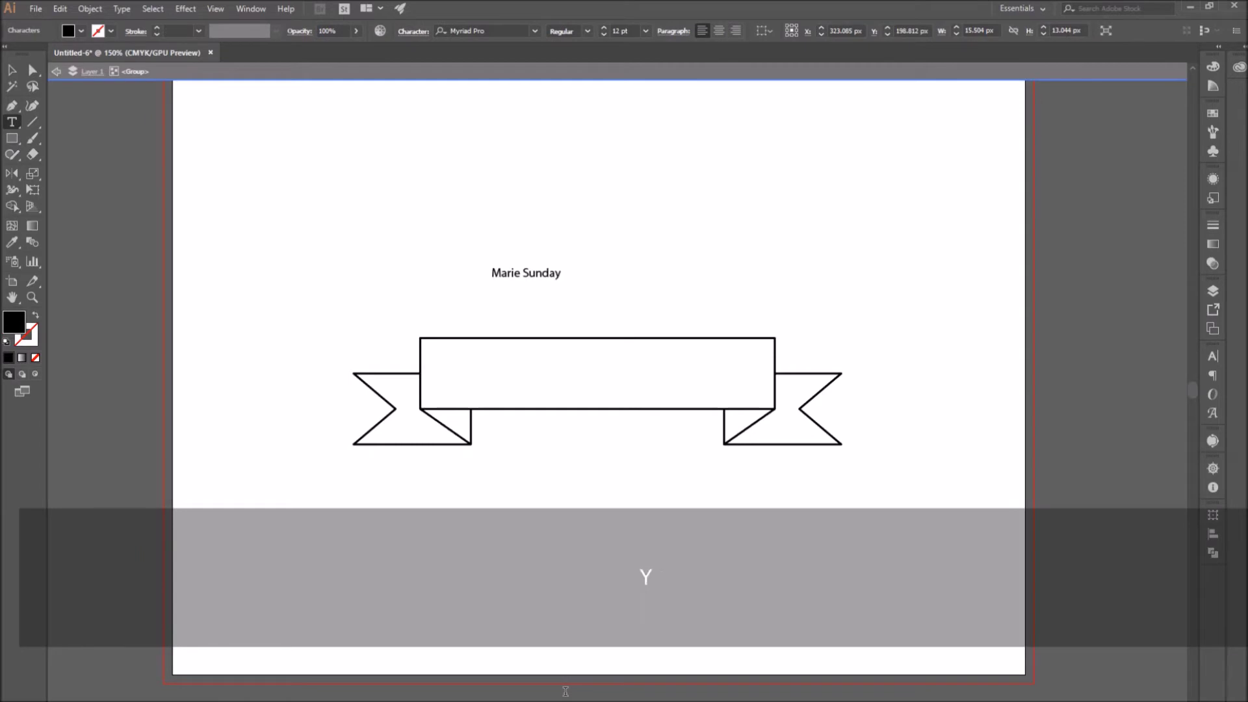
- Set the Marie Sunday text to Cross Town and enlarge it into the banner
key("Escape")
left_click(504, 31)
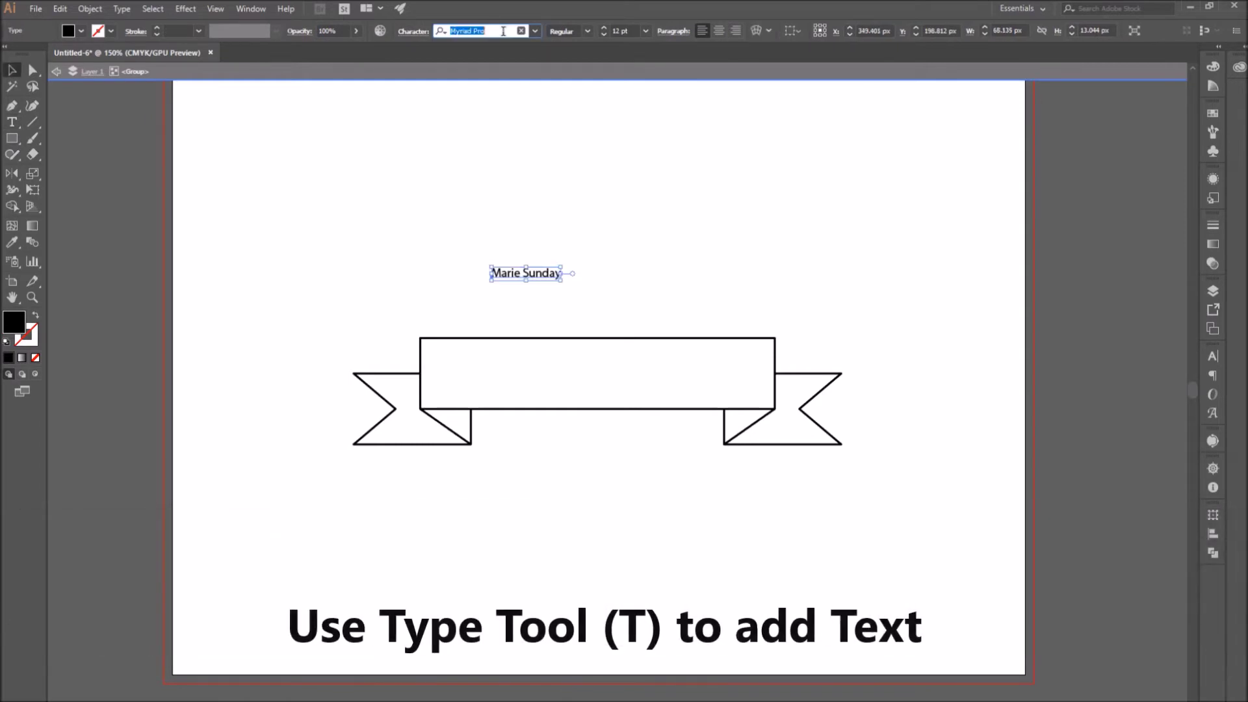
type("cross")
left_click(497, 70)
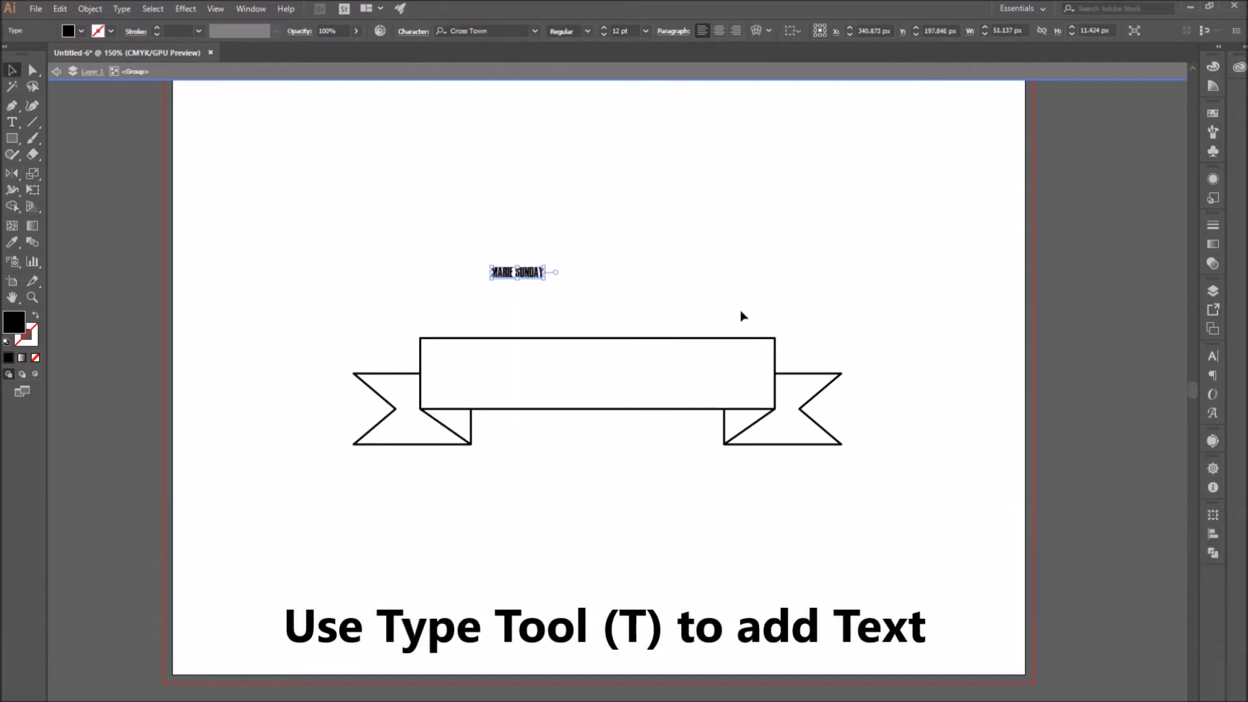
left_click_drag(544, 281, 717, 402)
- Align the text to the banner rectangle and group it with the ribbon
left_click(597, 338, "shift")
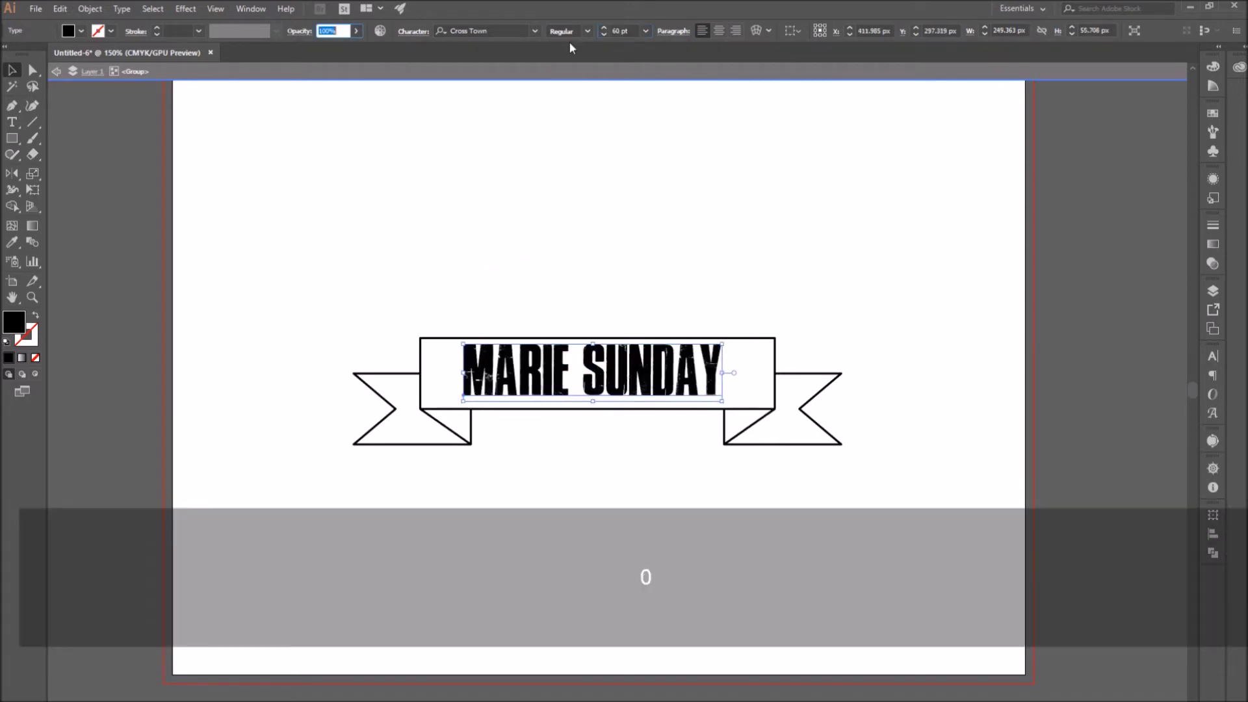
left_click(510, 30)
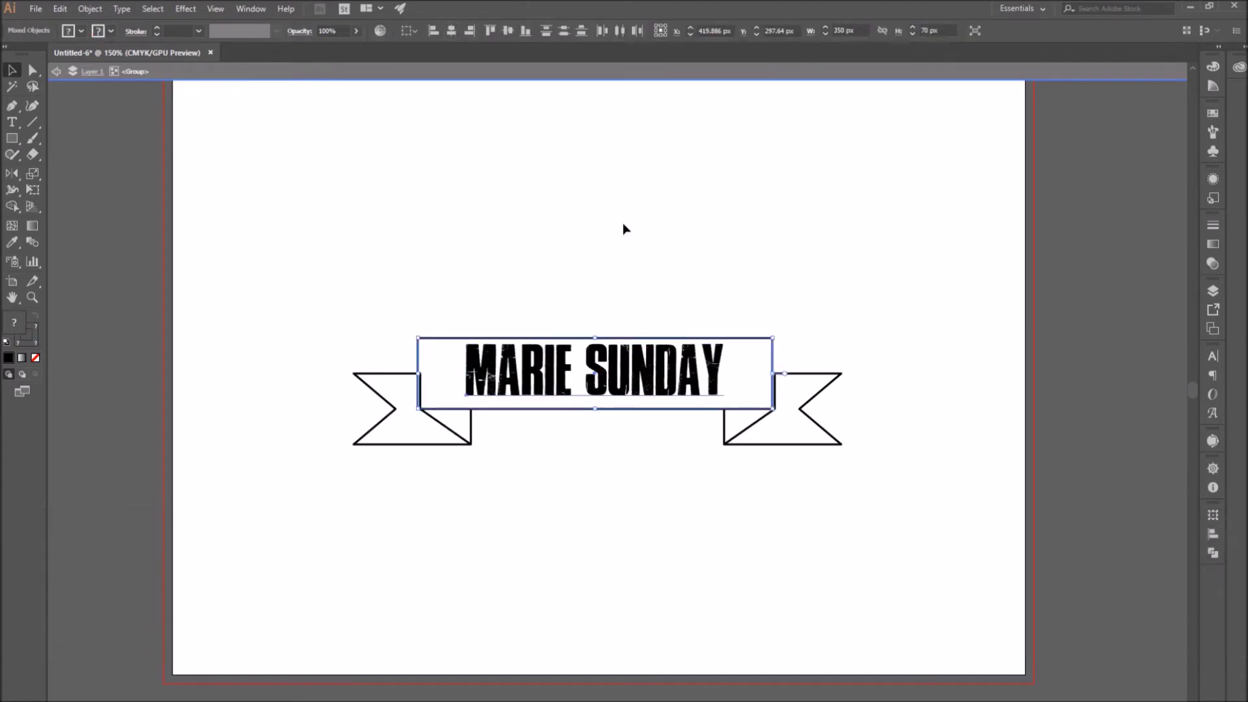
left_click(535, 142)
key("ctrl+z")
left_click_drag(331, 260, 956, 530)
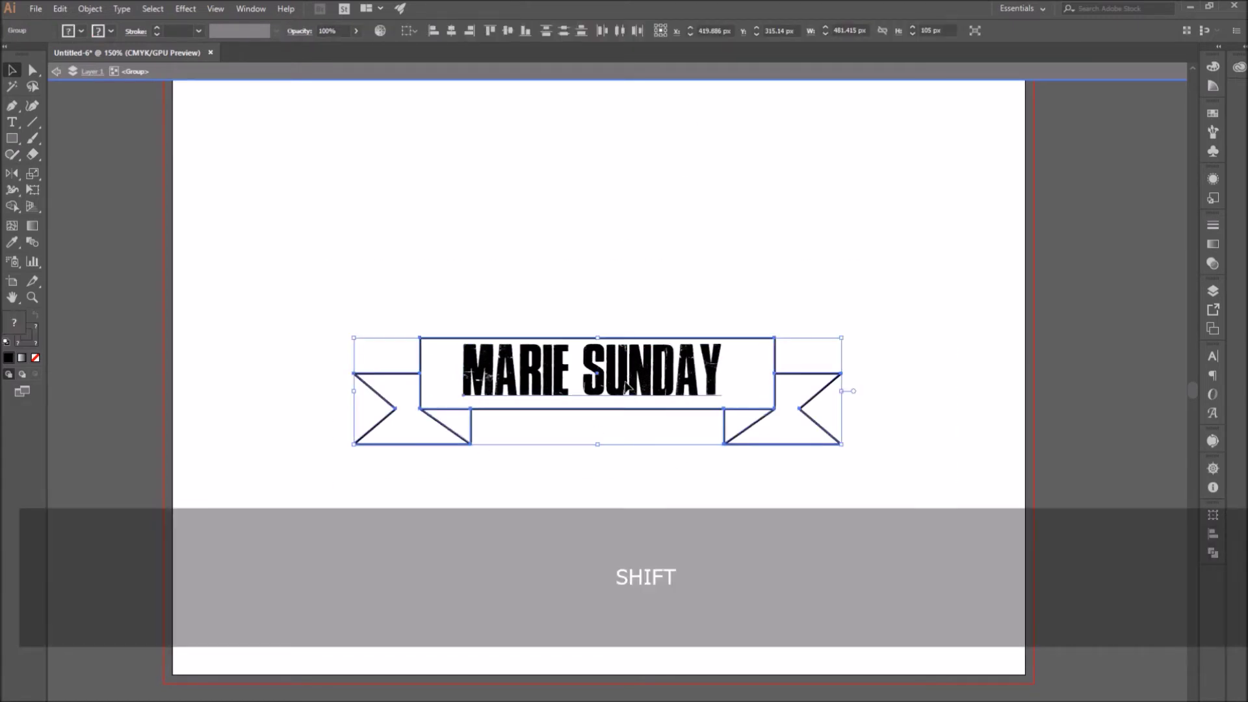
left_click(90, 8)
left_click(130, 59)
- Centre MARIE SUNDAY in the banner and duplicate the banner above the original
left_click(451, 30)
left_click(903, 320)
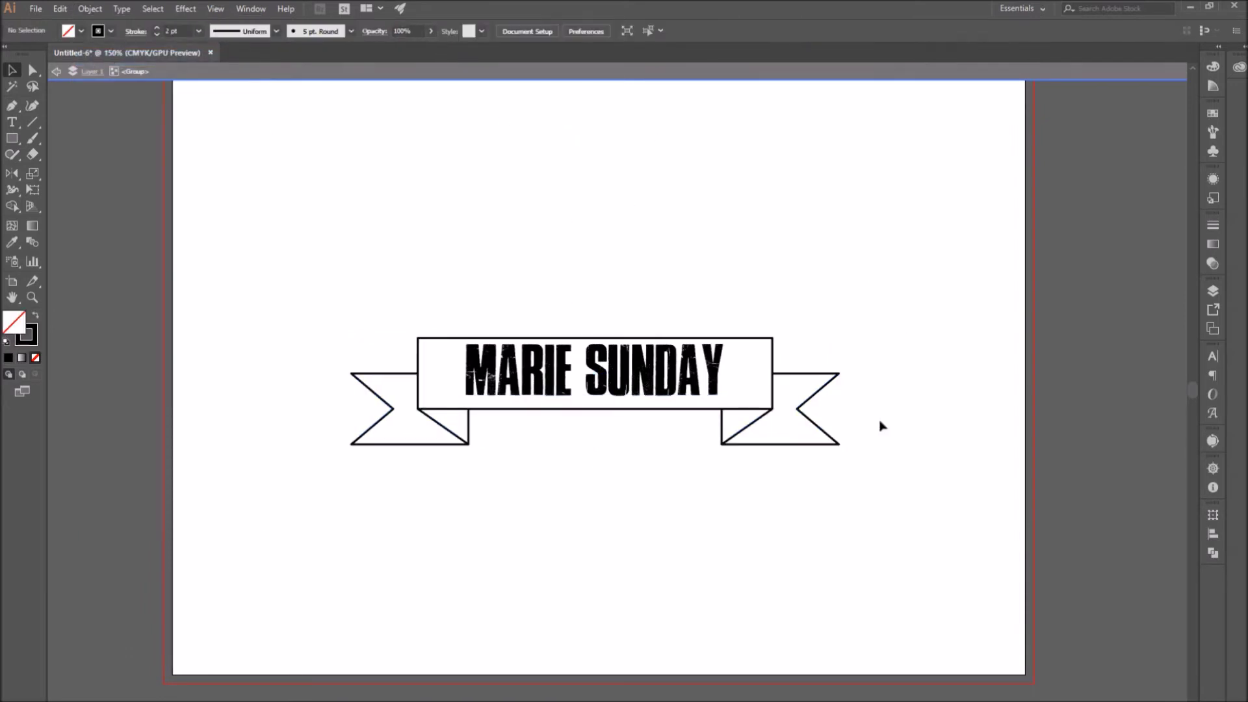
key("shift")
left_click_drag(345, 293, 886, 473)
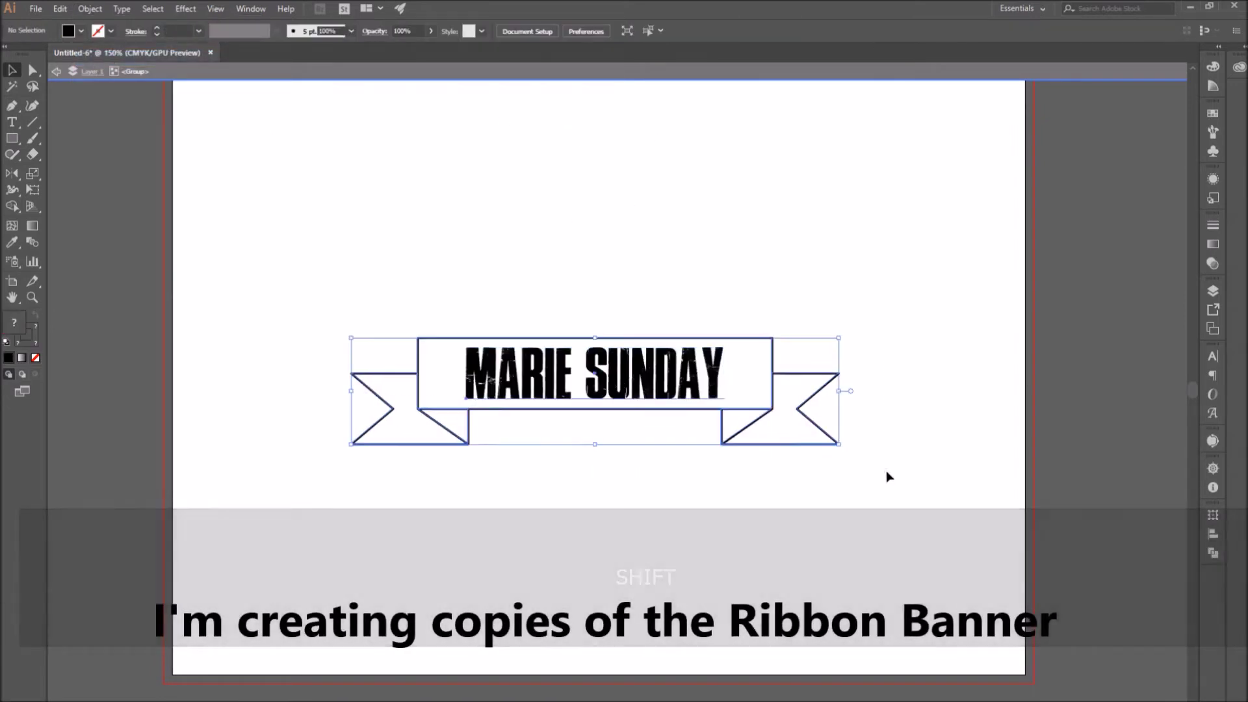
scroll(729, 479, "up", 2)
left_click(907, 399)
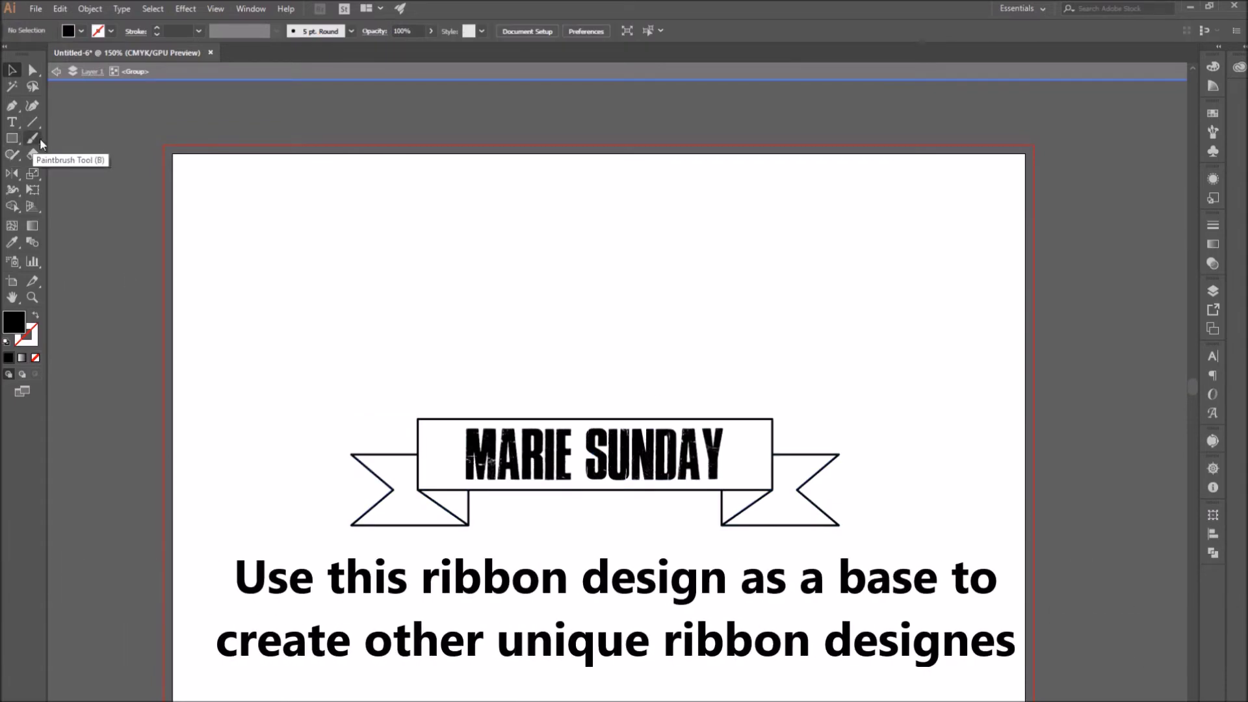
left_click_drag(659, 494, 655, 271)
scroll(651, 317, "down", 3)
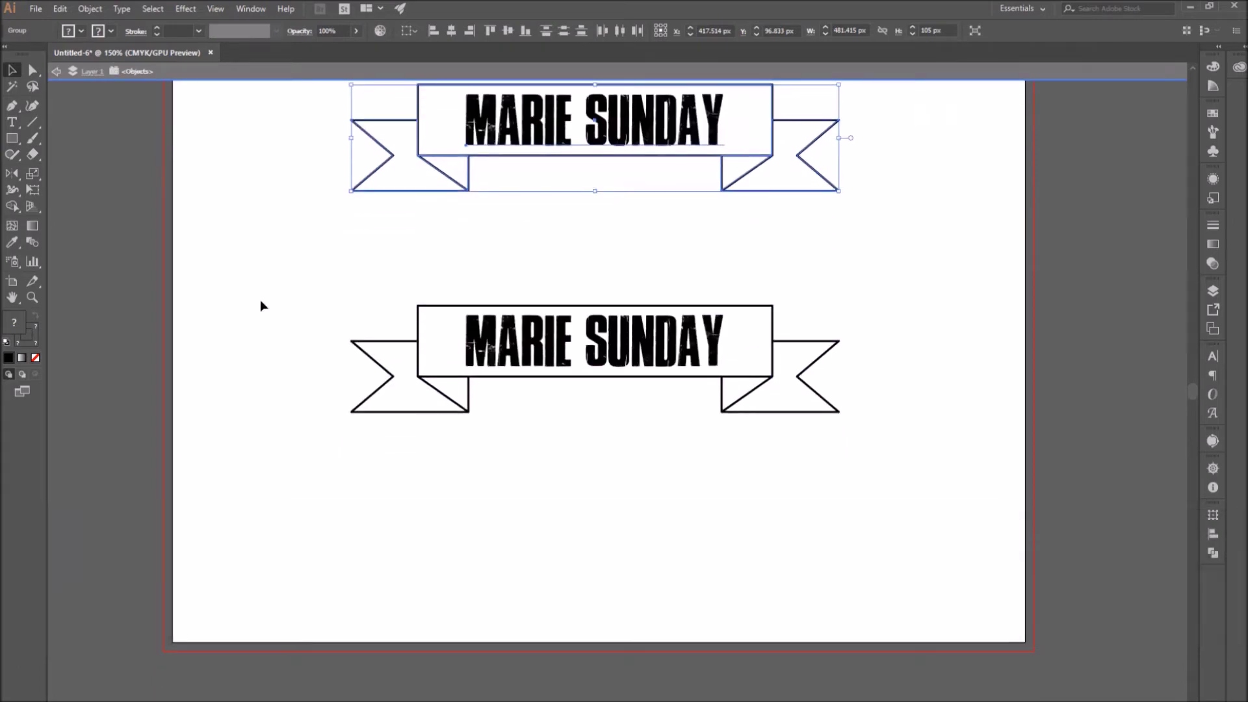
- Delete the text from the lower banner copy and drag a blank copy further down
left_click(767, 388)
key("shift+Up")
key("shift+Up")
key("shift+Up")
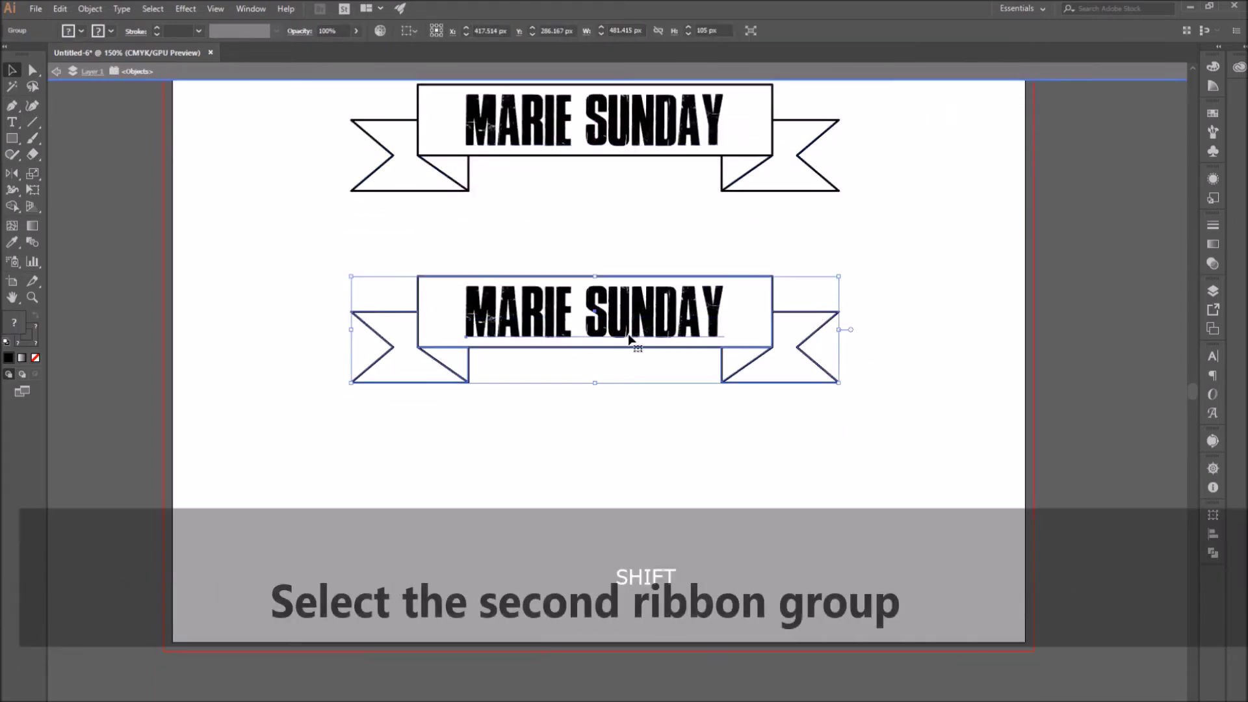
double_click(635, 335)
key("Delete")
double_click(774, 437)
left_click_drag(715, 351, 724, 529)
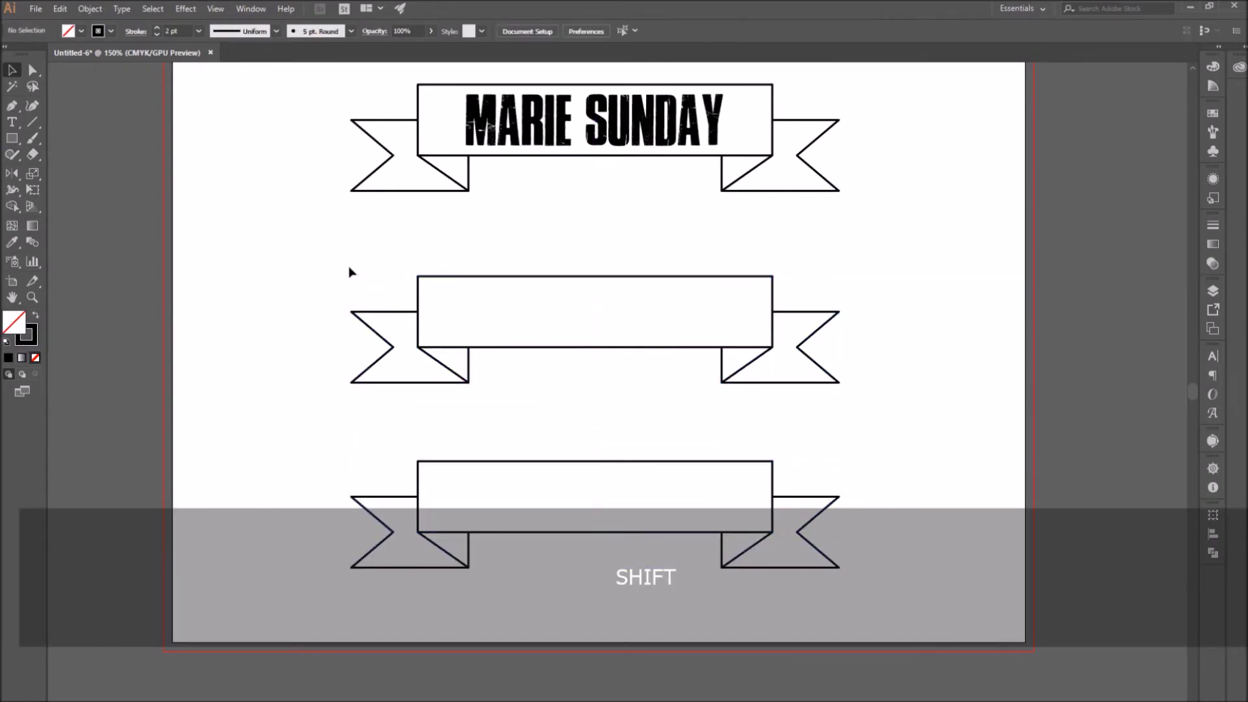
left_click_drag(348, 270, 875, 413)
- Warp the middle ribbon with a horizontal Arch envelope at 30% bend
left_click(85, 9)
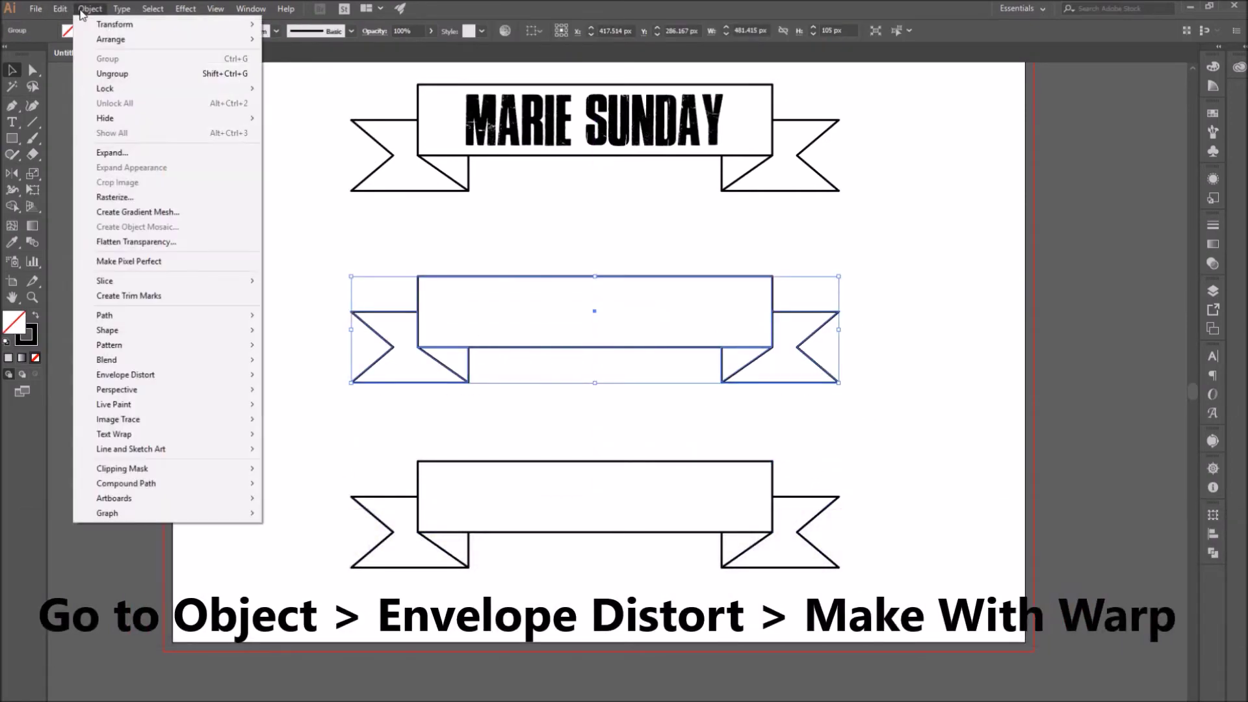
mouse_move(162, 375)
left_click(313, 375)
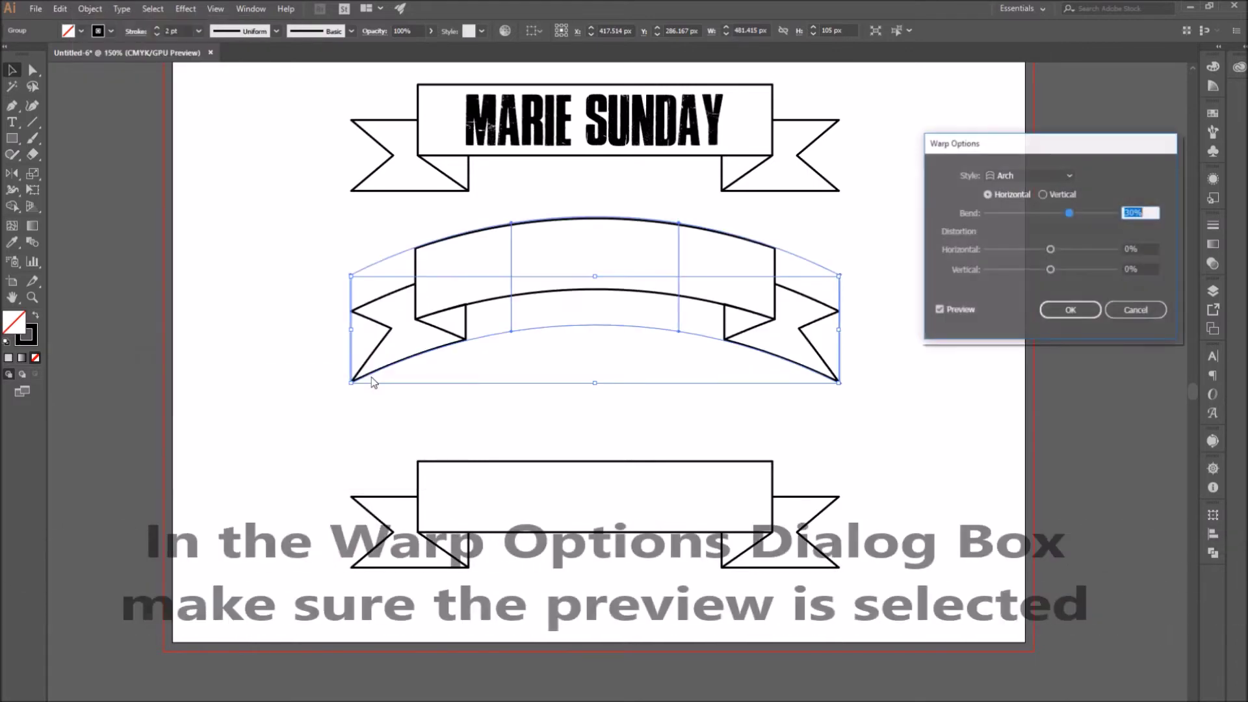
left_click_drag(1070, 215, 1042, 220)
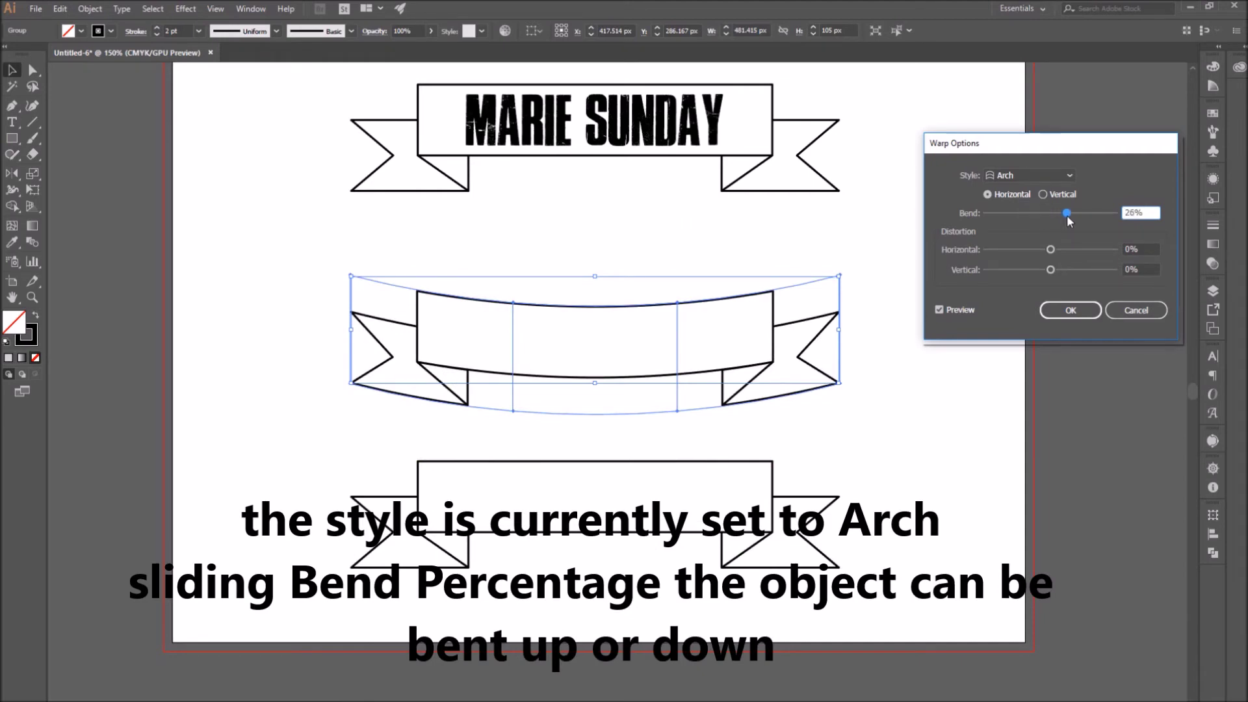
left_click(1043, 194)
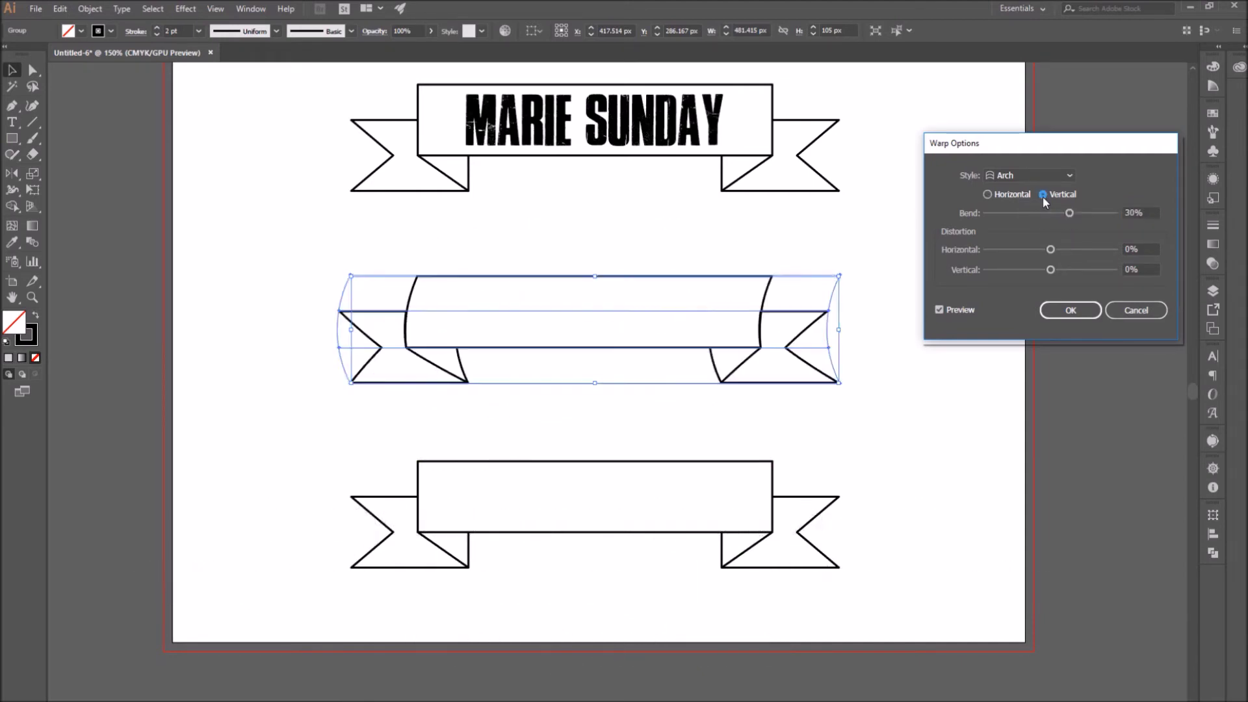
left_click(988, 195)
mouse_move(1051, 251)
left_mouse_down()
mouse_move(1073, 252)
mouse_move(1030, 251)
mouse_move(1053, 255)
mouse_move(1037, 271)
mouse_move(1071, 270)
mouse_move(1051, 273)
left_mouse_up()
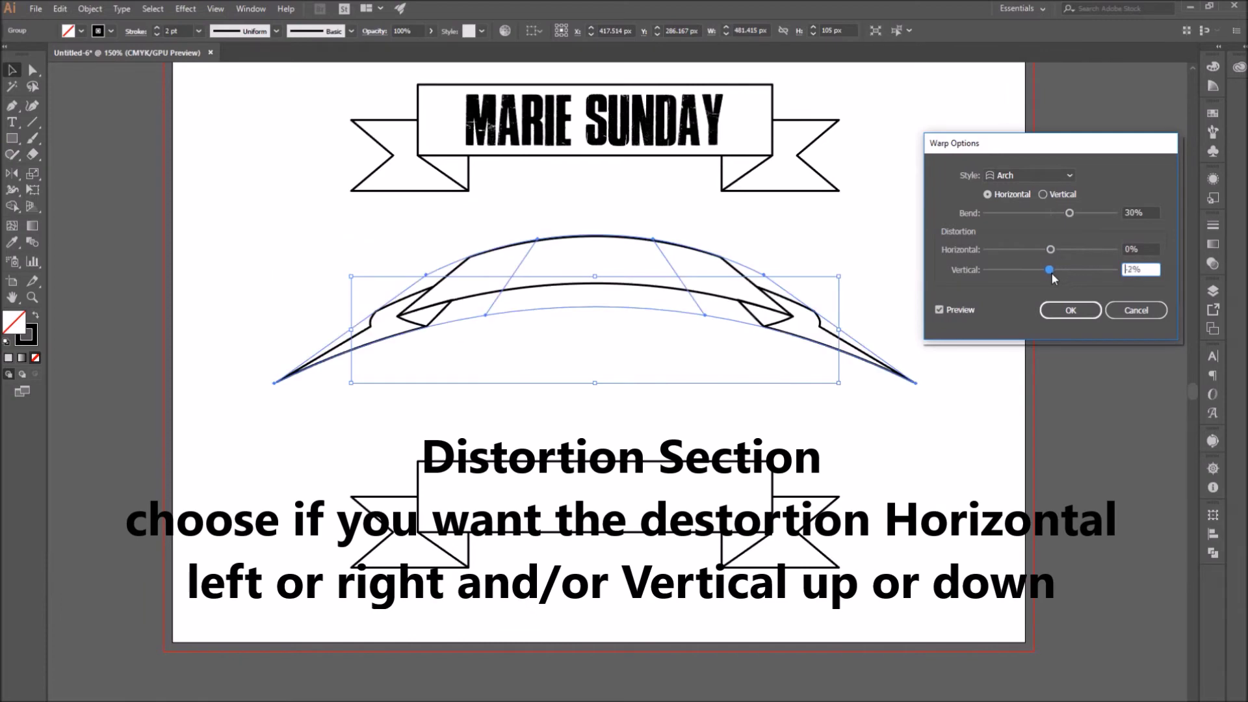
left_click(1070, 310)
left_click_drag(901, 519, 815, 586)
- Start a Make with Warp envelope on the bottom ribbon and preview the Arc and Arc Lower styles
left_click(90, 9)
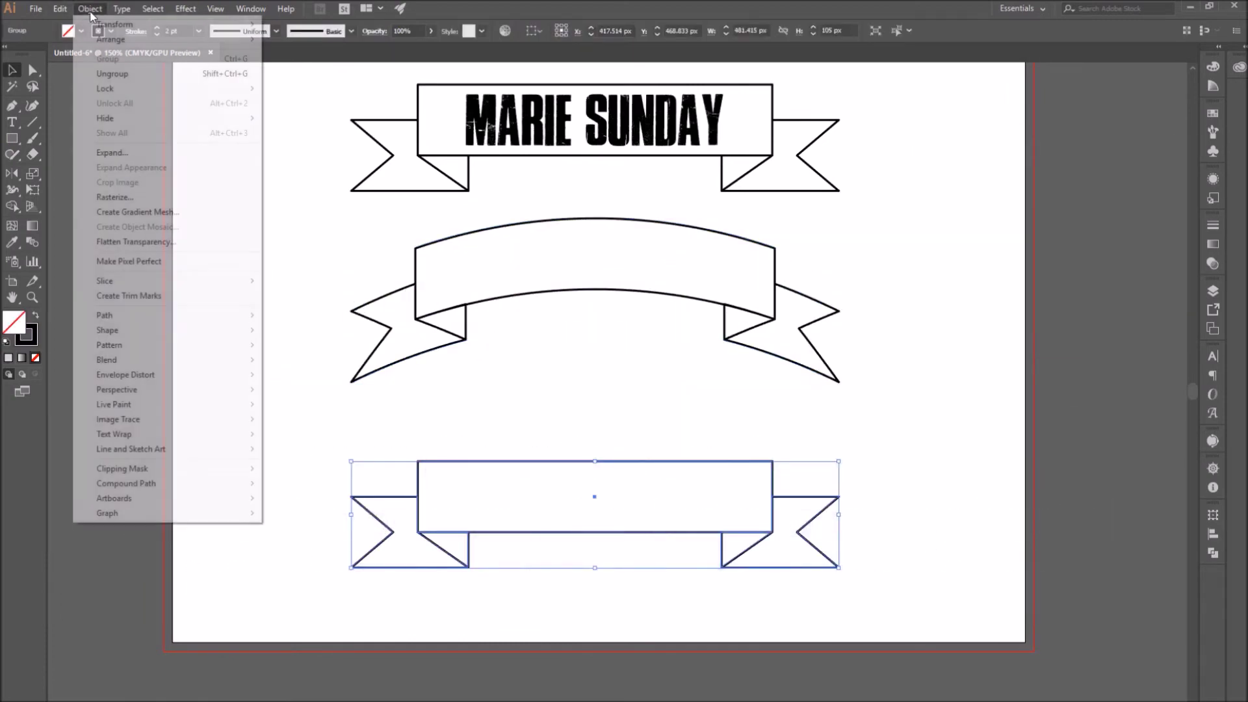
mouse_move(215, 375)
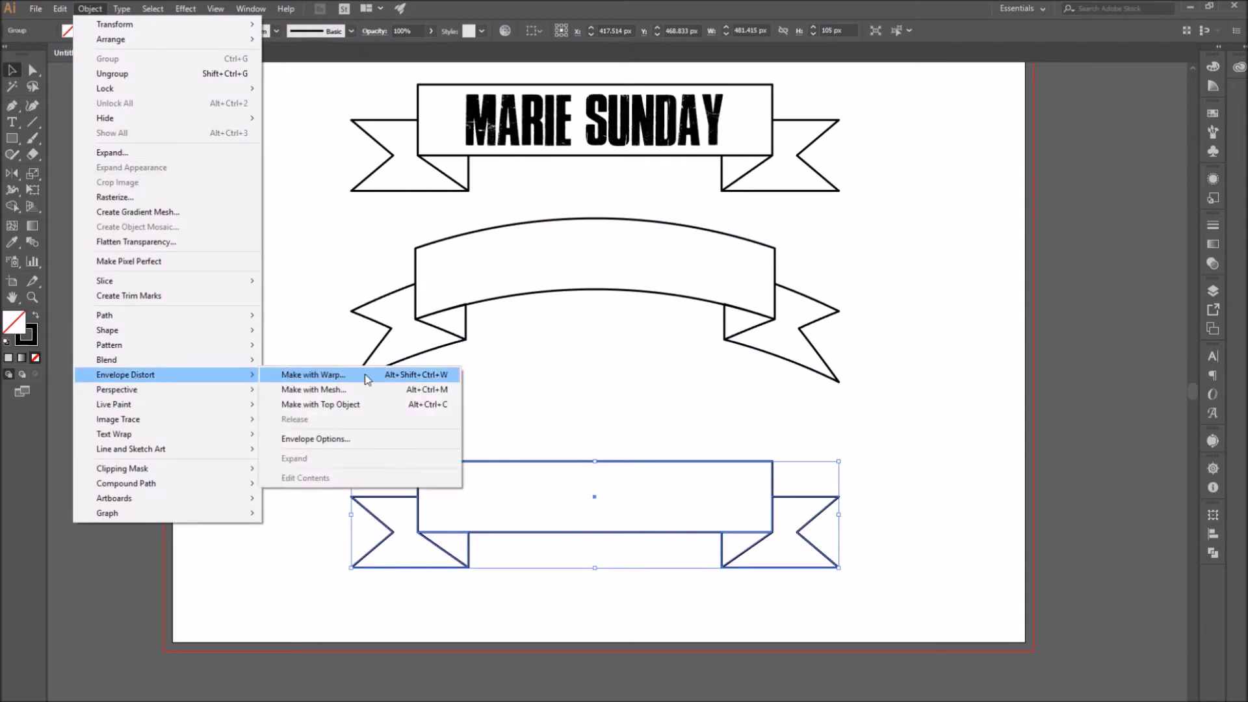
left_click(368, 377)
left_click(1070, 175)
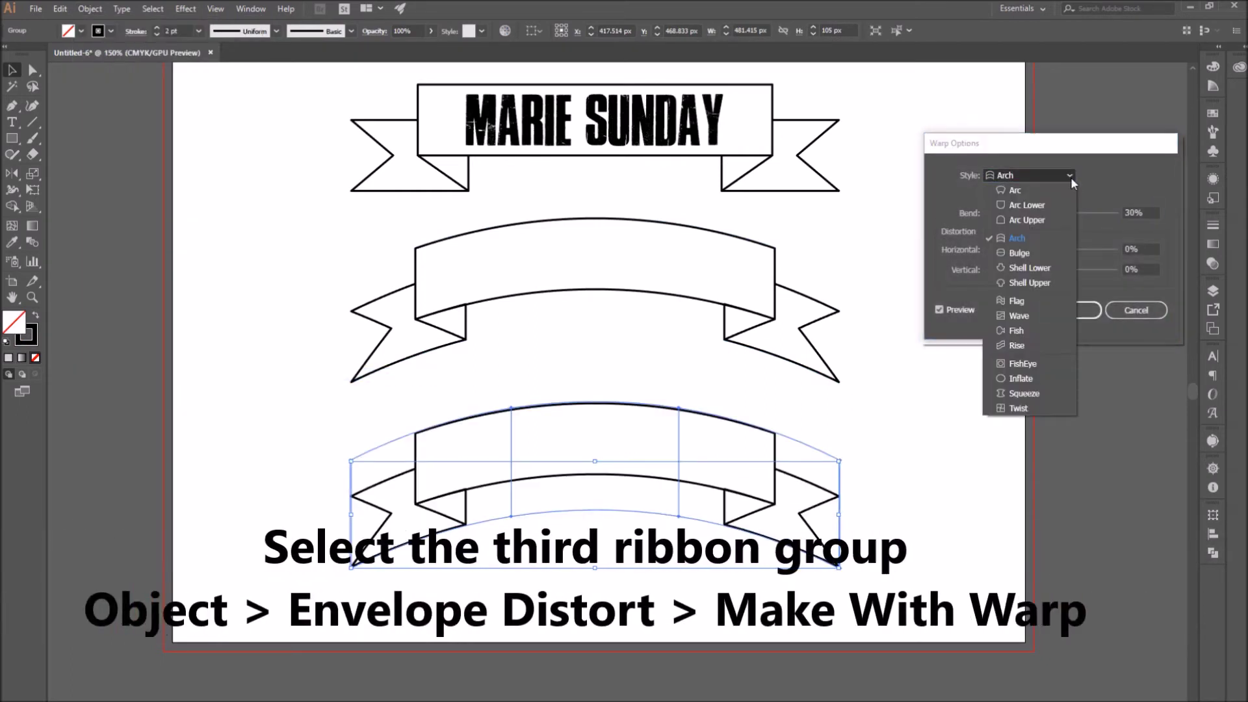
left_click(1062, 189)
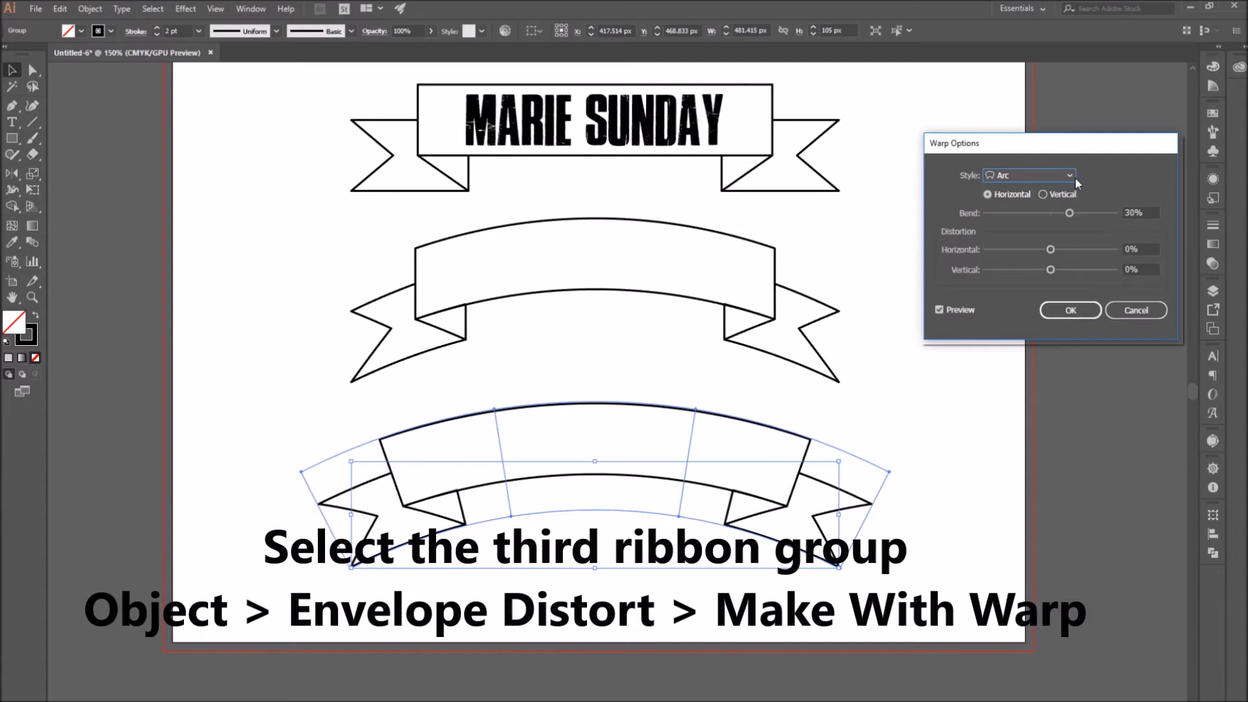
left_click(1074, 177)
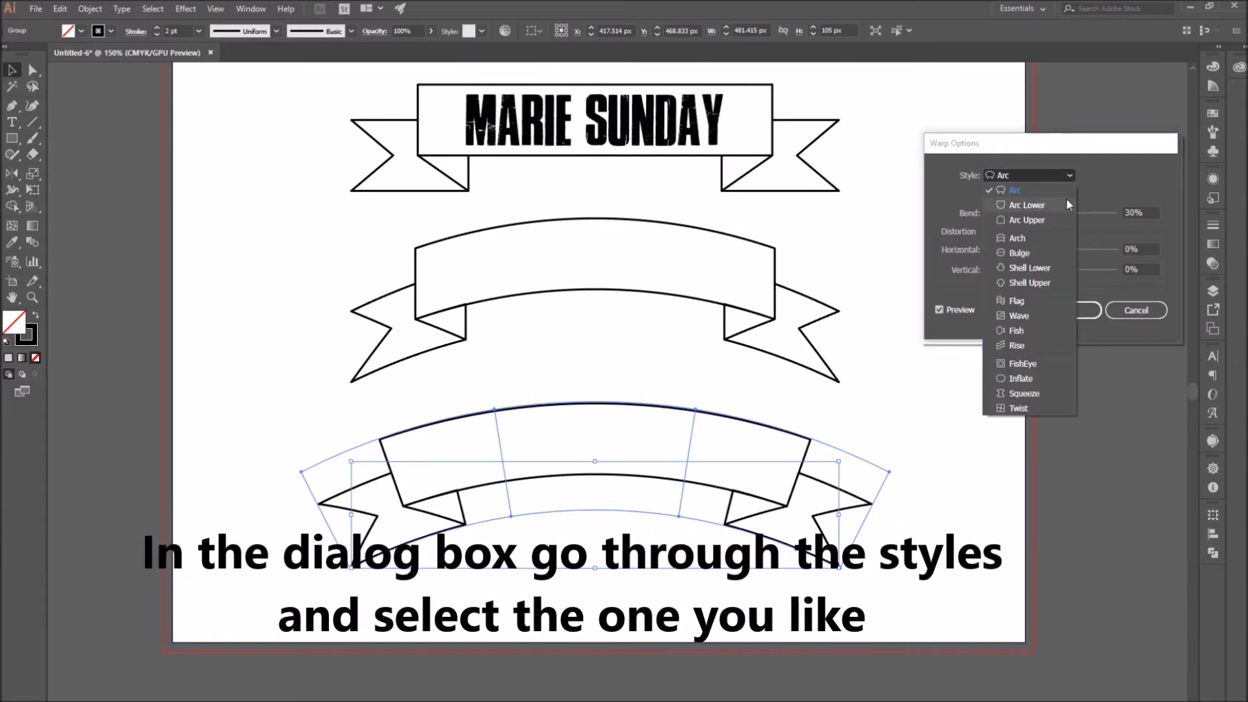
left_click(1066, 202)
- Preview Bulge, then apply the Flag warp at 30% horizontal bend
left_click(1067, 176)
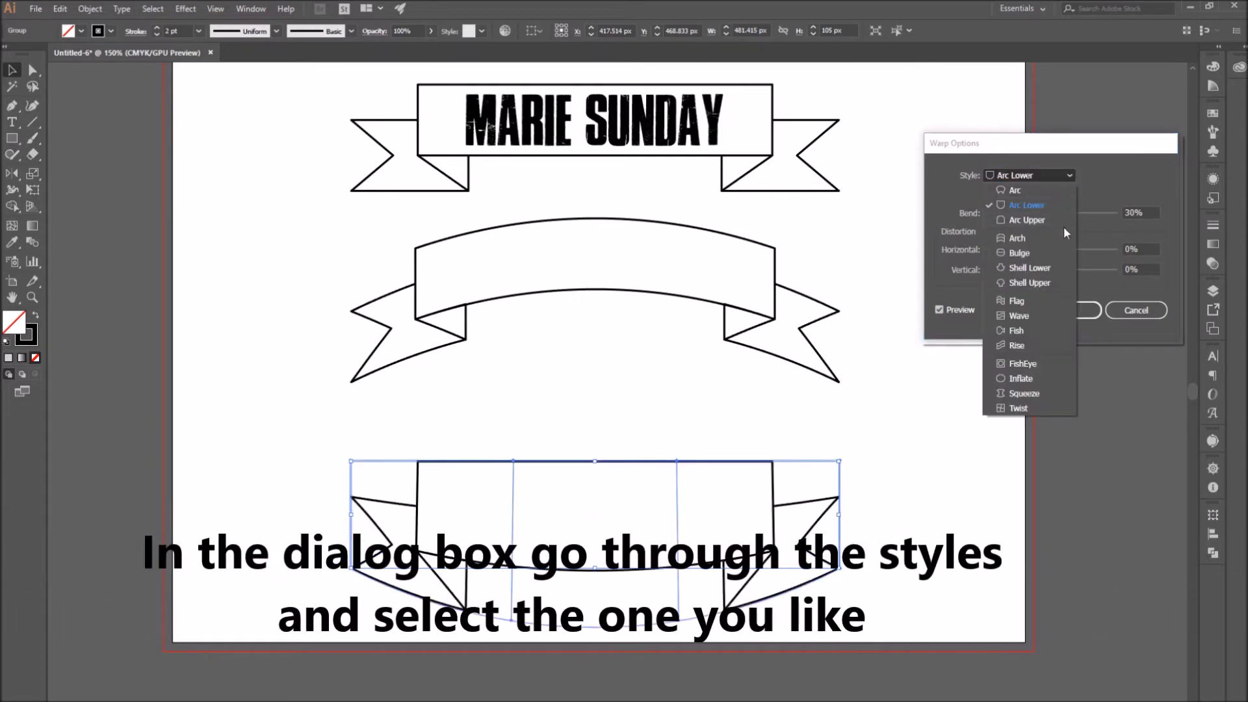
left_click(1057, 252)
left_click(1066, 177)
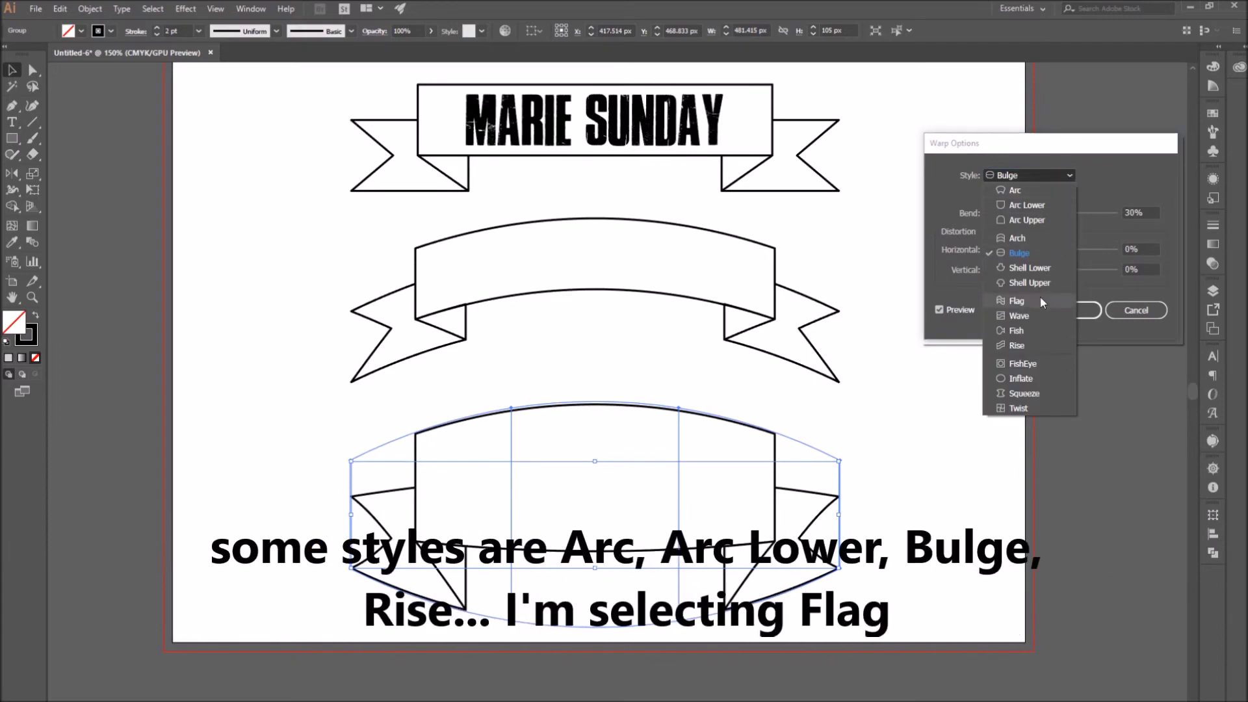
left_click(1040, 298)
left_click(1069, 176)
left_click(1051, 340)
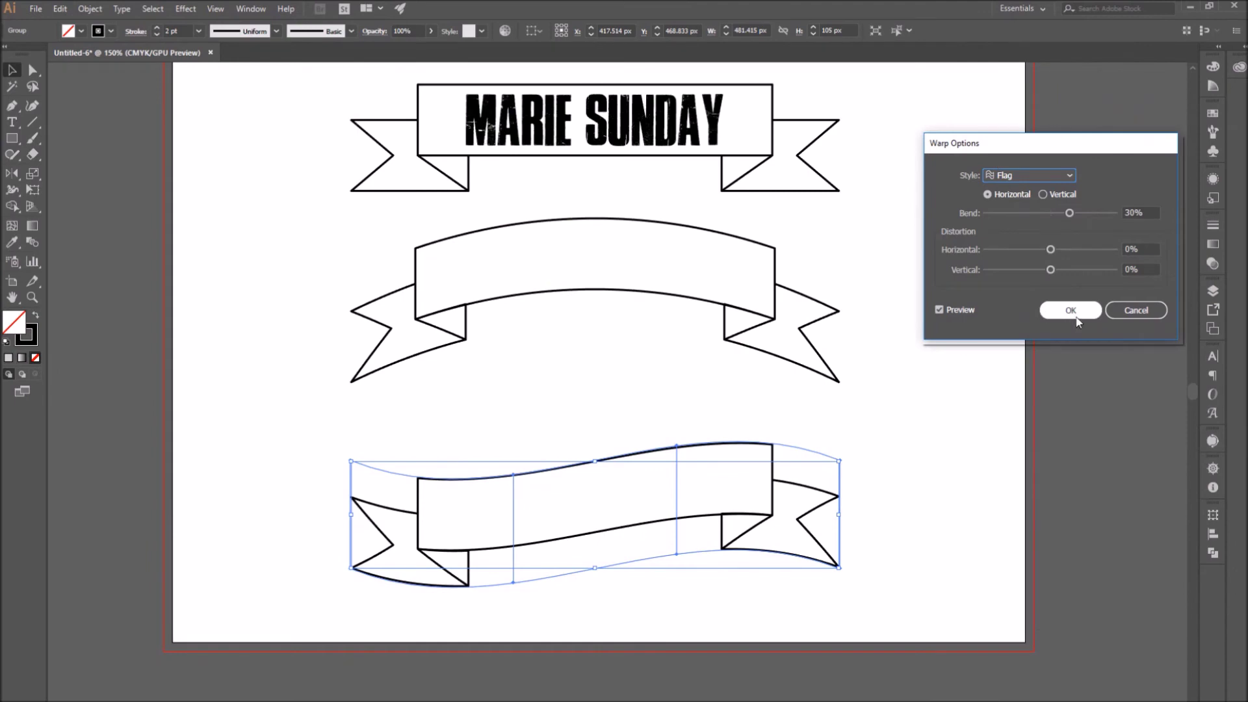
left_click(1075, 315)
- Move the arched middle ribbon slightly down, discarding trial envelope point edits
left_click(1018, 371)
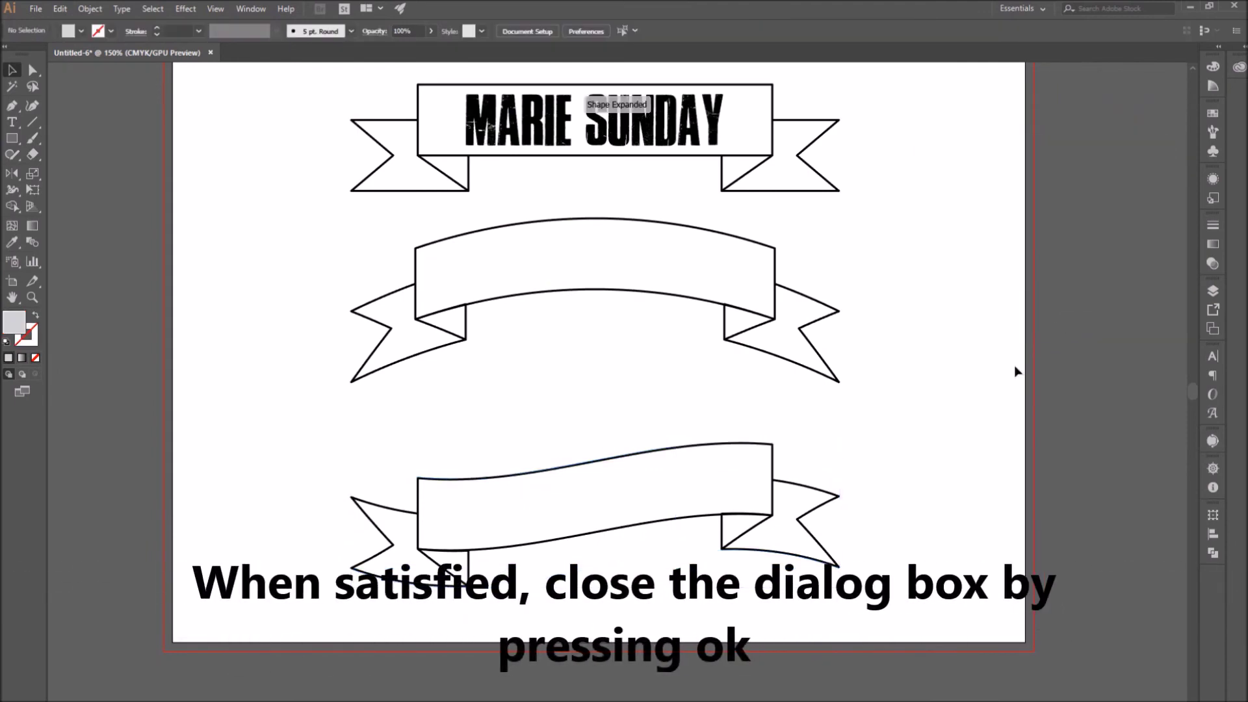
left_click_drag(747, 336, 750, 354)
left_click(33, 70)
left_click_drag(511, 242, 507, 221)
left_click_drag(683, 379, 689, 374)
key("ctrl+z")
key("ctrl+z")
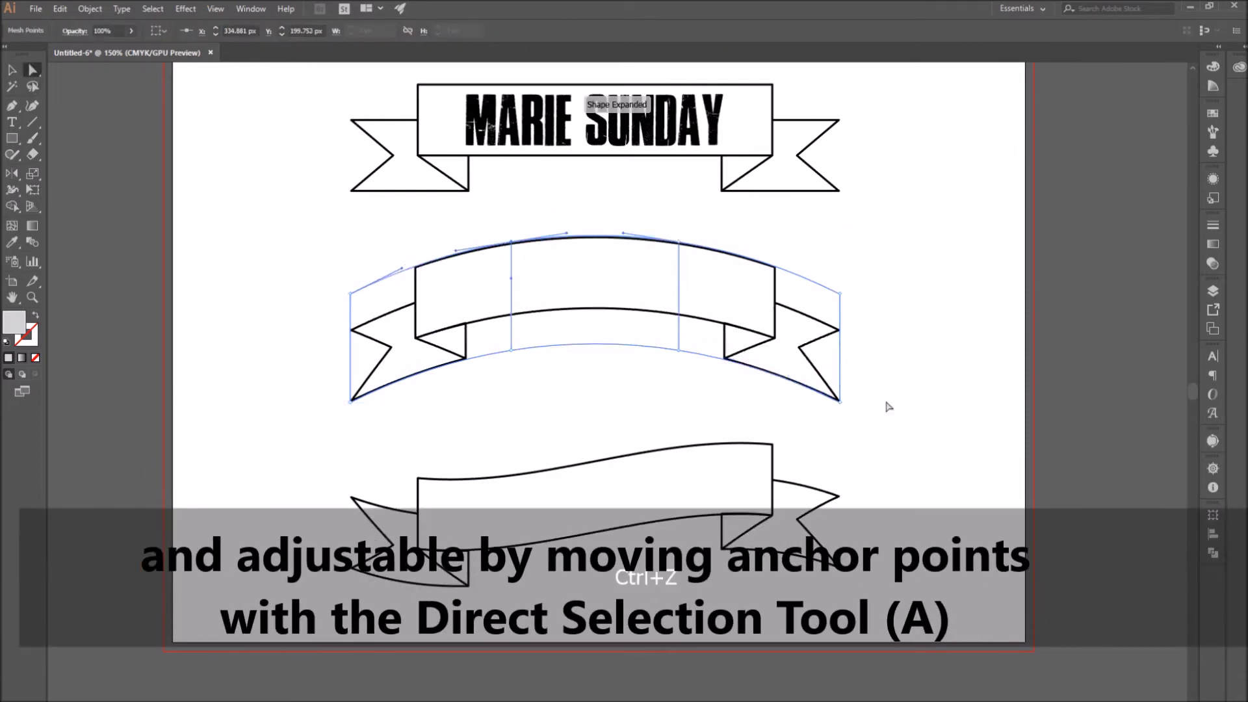
left_click(12, 69)
- Expand the arched middle ribbon into plain paths
left_click(90, 9)
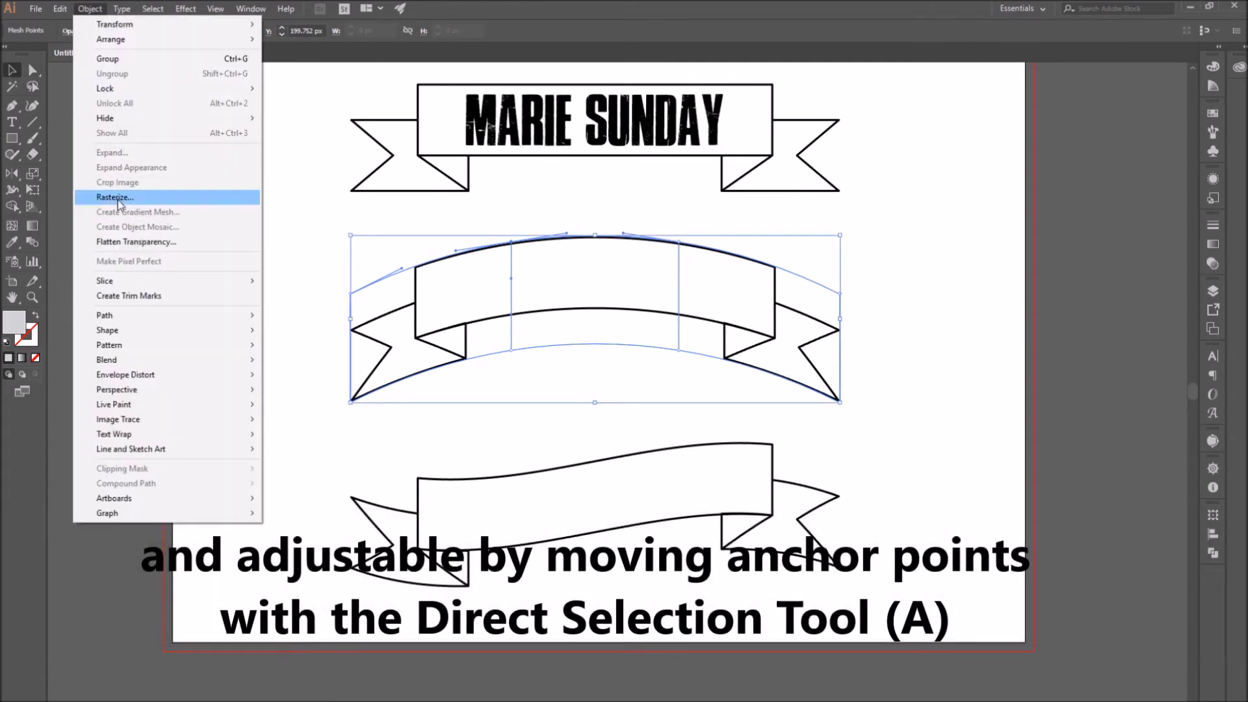
key("Escape")
left_click(98, 11)
left_click(125, 154)
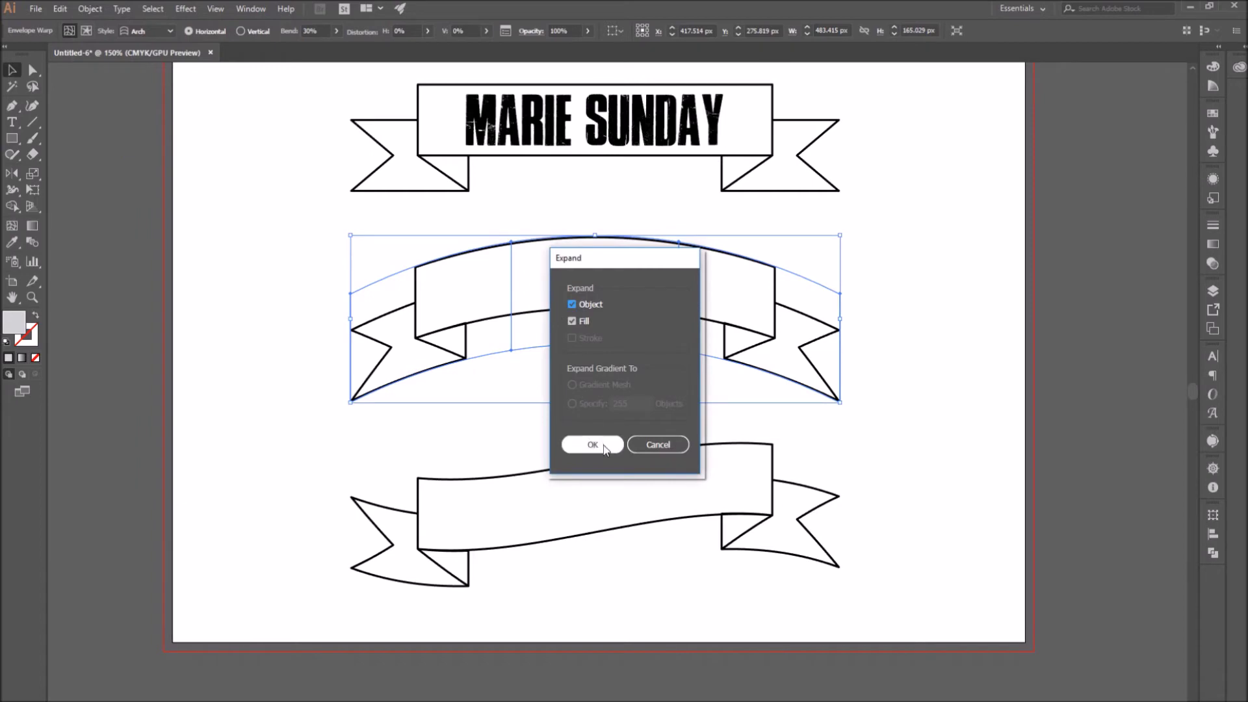
left_click(603, 449)
left_click(539, 424)
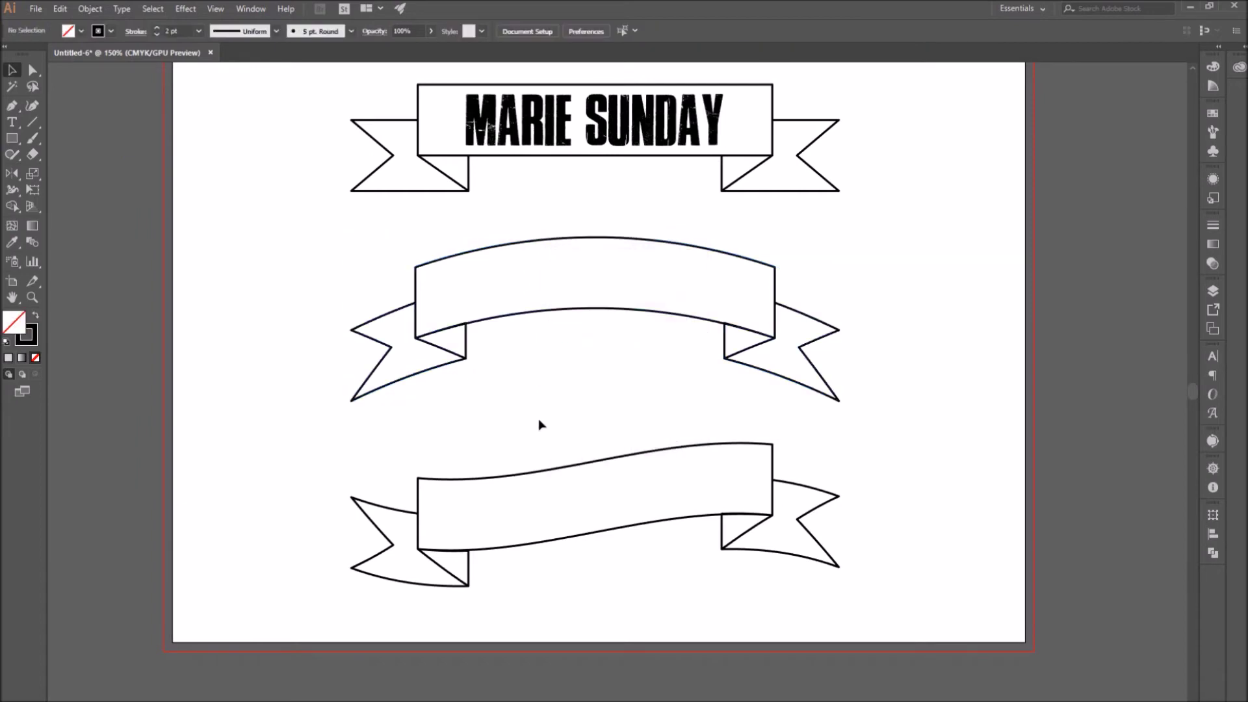
- Expand the wavy bottom ribbon into plain paths
left_click(565, 483)
left_click(90, 9)
left_click(130, 154)
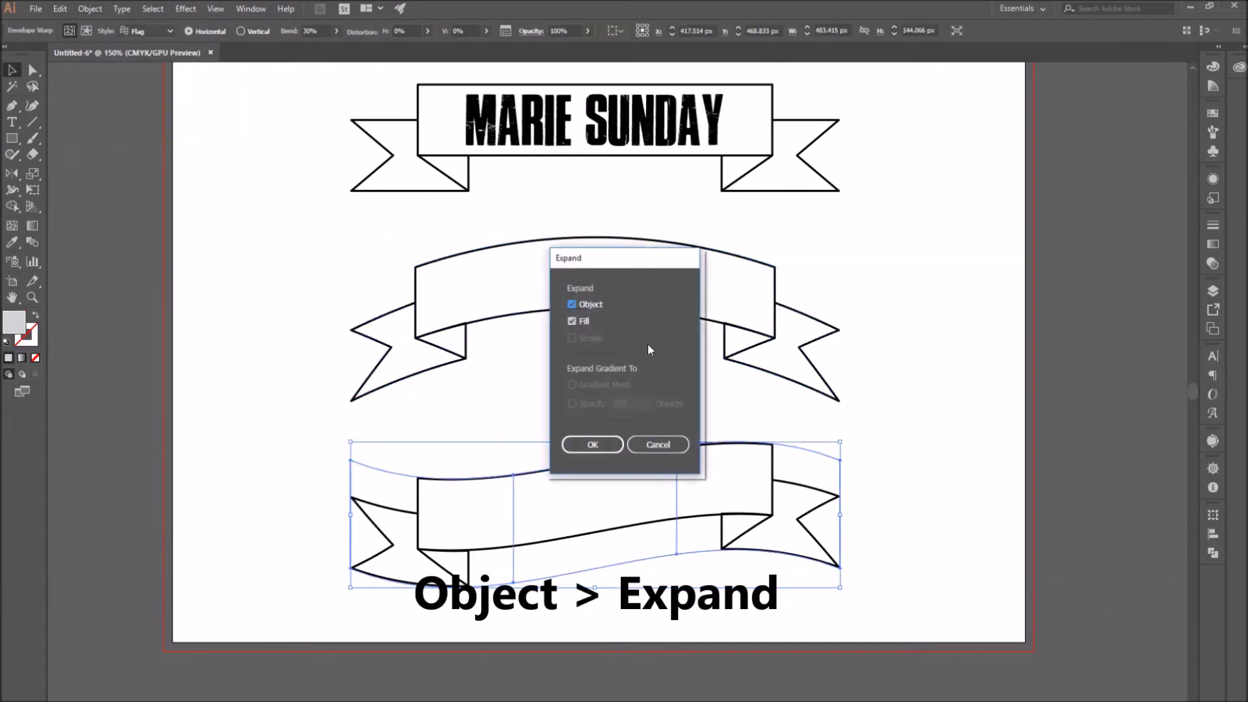
left_click(590, 444)
left_click(547, 352)
- Expand the top ribbon's strokes and leave its group
left_click(468, 192)
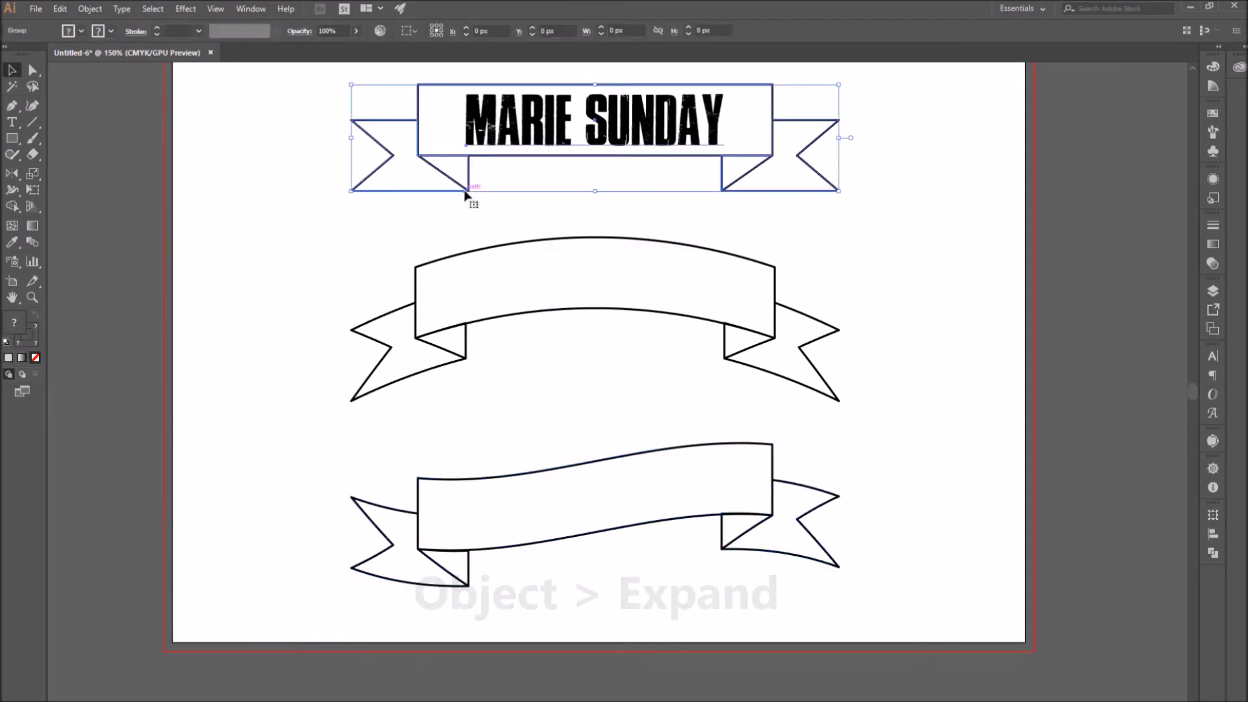
double_click(442, 161)
left_click(90, 9)
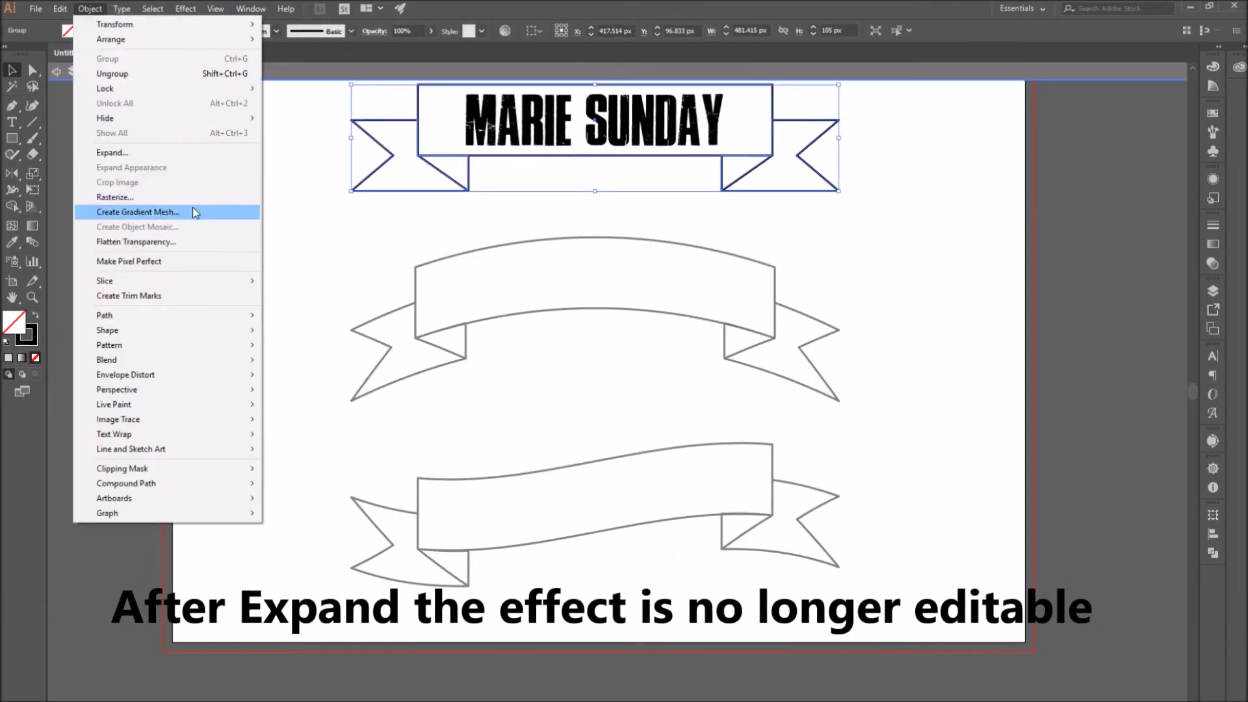
left_click(185, 154)
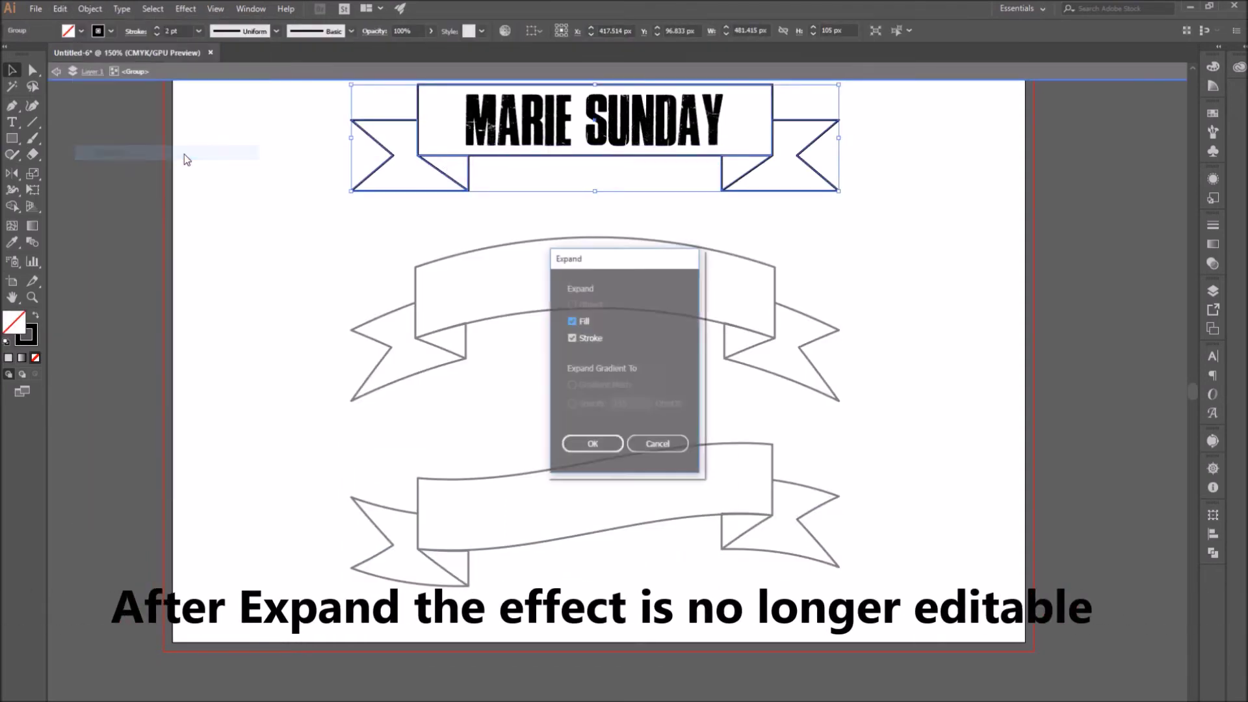
left_click(590, 447)
double_click(957, 336)
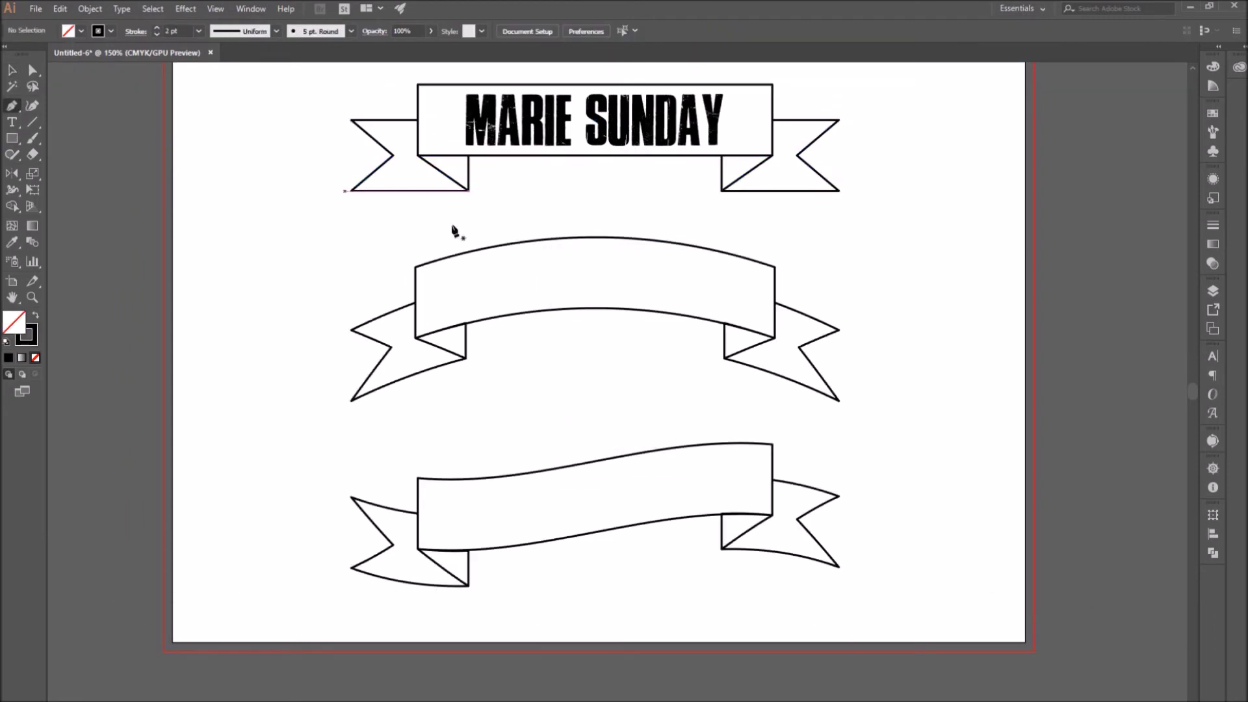
- Copy the MARIE SUNDAY text with Ctrl+C
left_click(12, 125)
left_click_drag(470, 109, 727, 125)
key("ctrl+c")
- Draw a curved Pen path along the arch of the middle ribbon
left_click(12, 105)
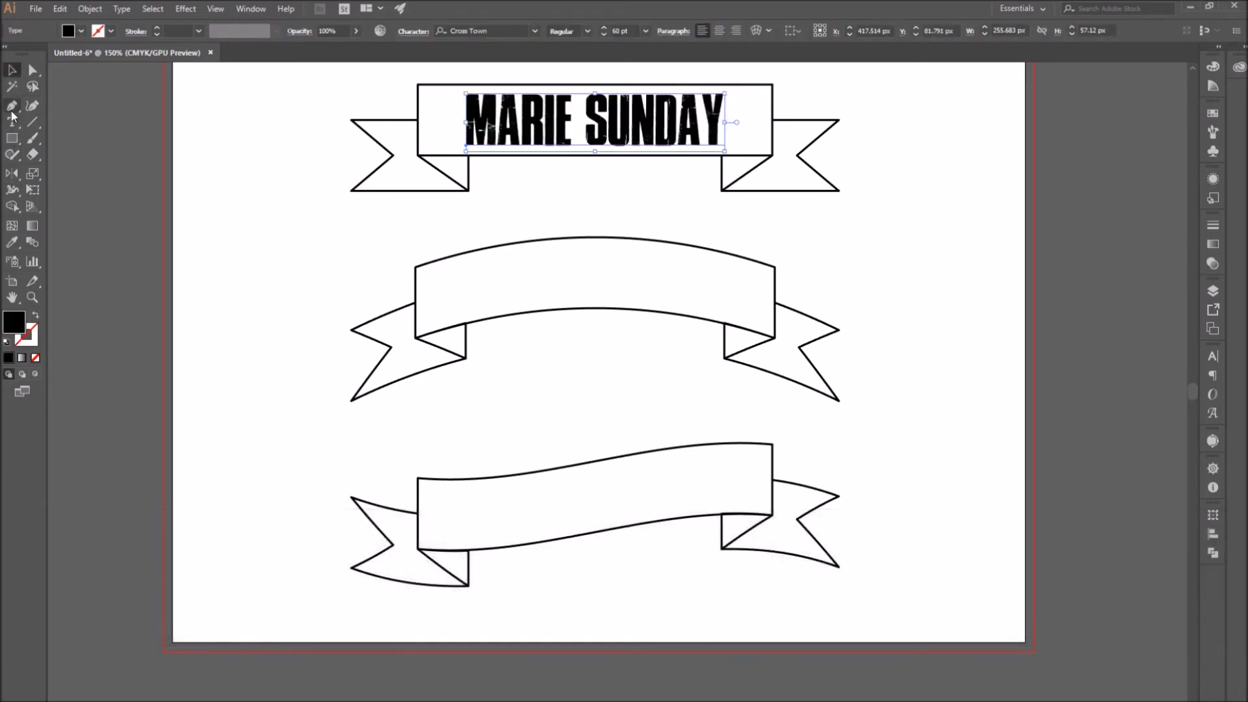
left_click(11, 106)
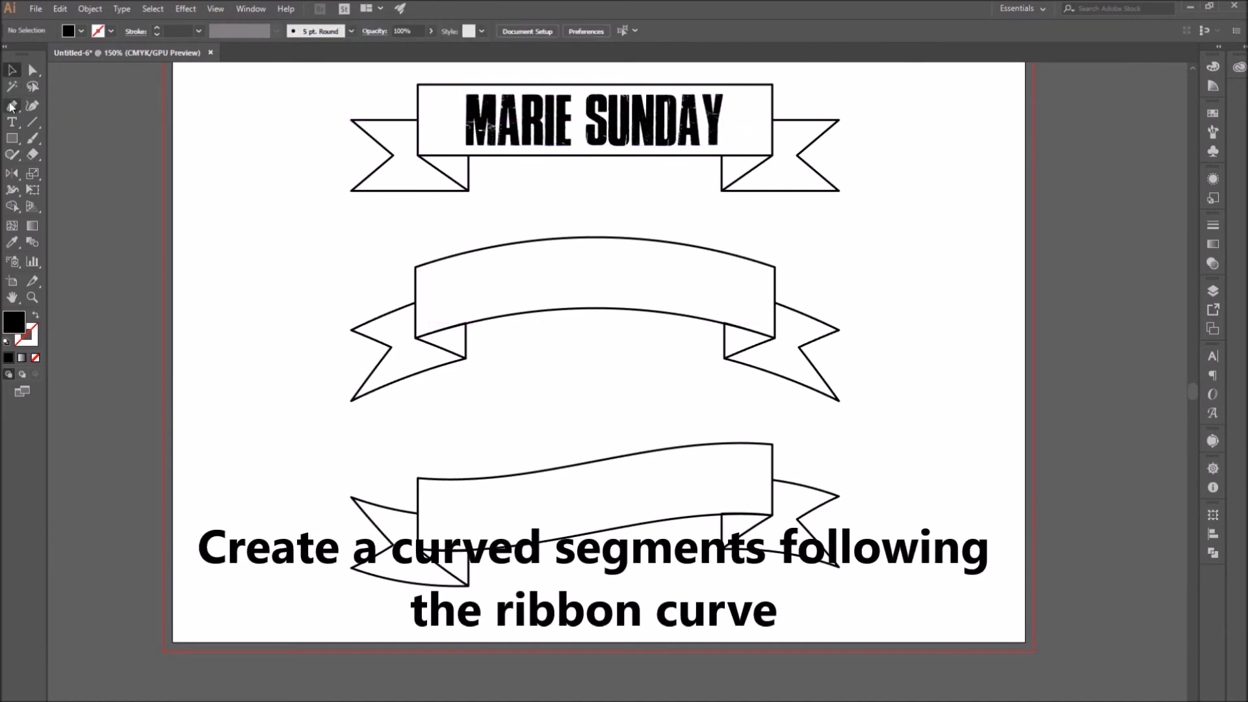
left_click(426, 323)
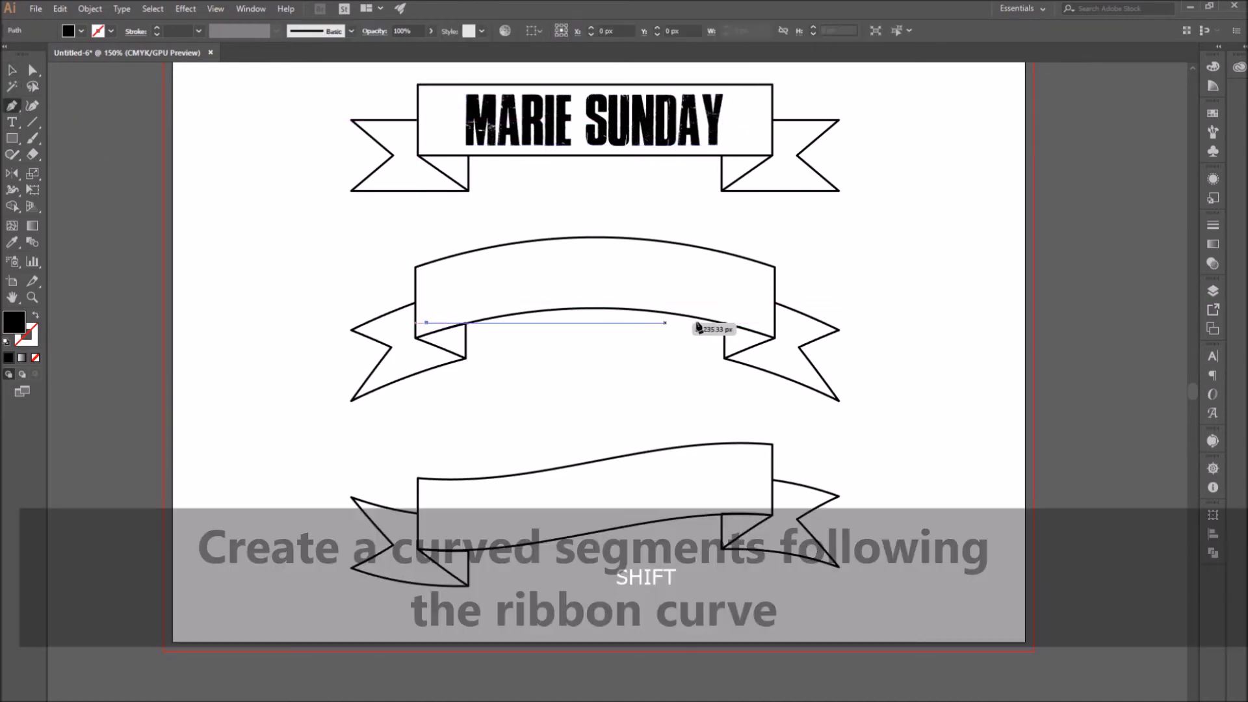
mouse_move(947, 375)
left_mouse_down()
mouse_move(957, 384)
mouse_move(945, 388)
left_mouse_up()
- Paste MARIE SUNDAY onto the curved path as centred Type on a Path
key("v")
key("shift+x")
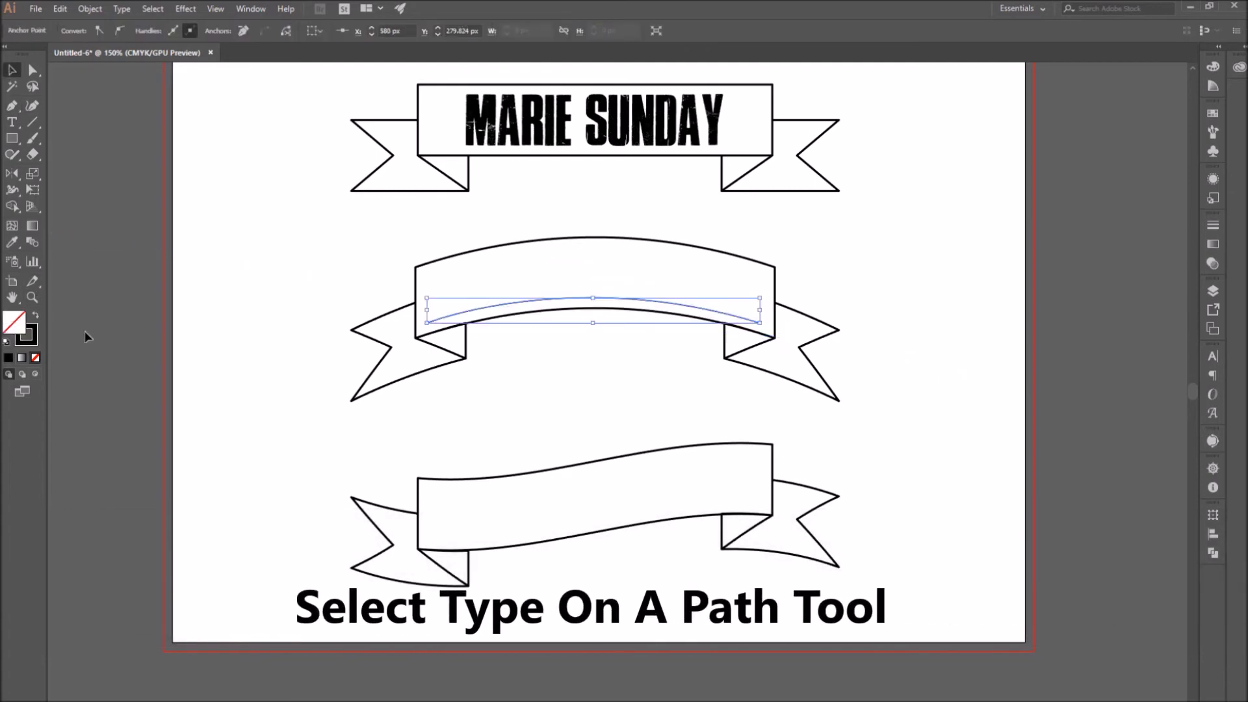
left_click(13, 123)
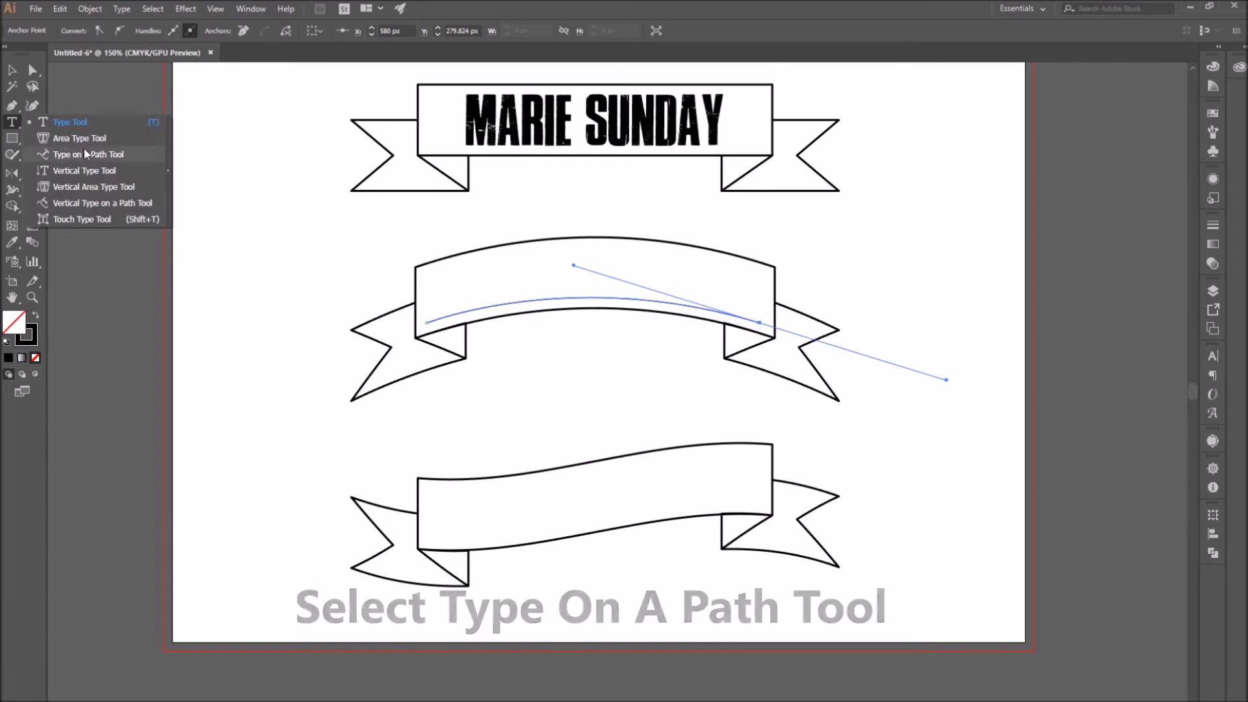
left_click(136, 156)
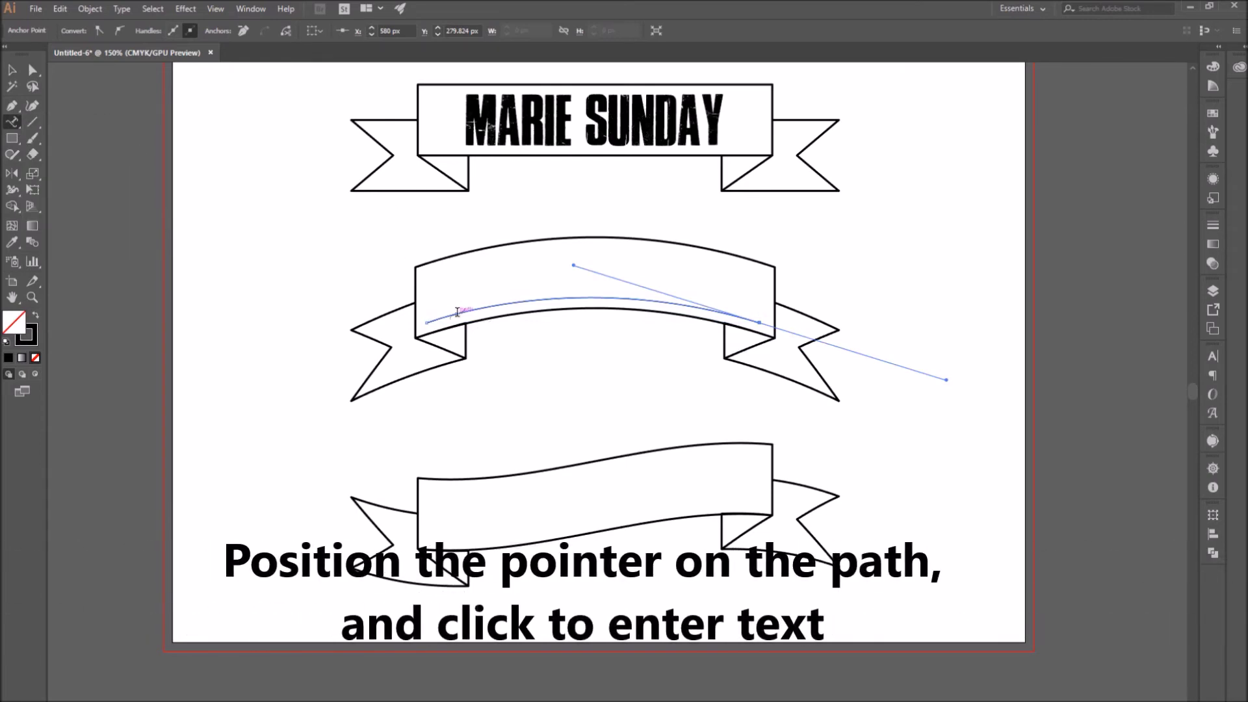
left_click(457, 313)
key("ctrl+v")
key("Escape")
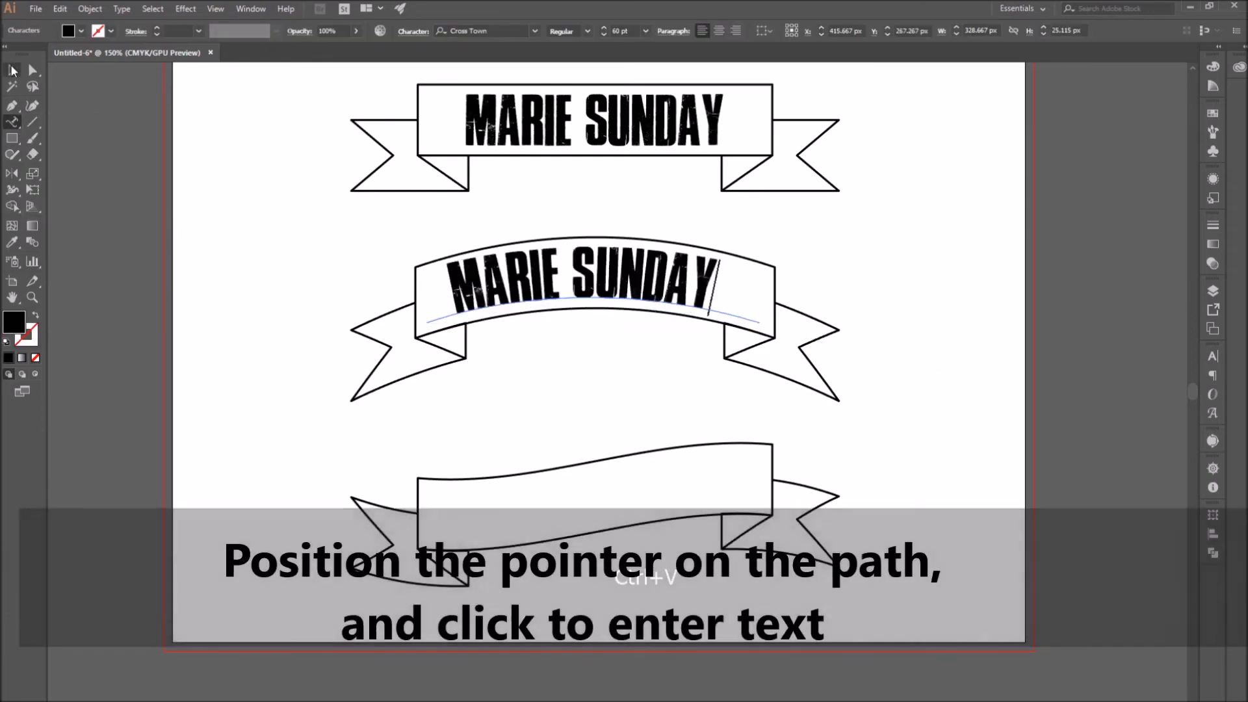
left_click(719, 31)
- Adjust the path text's start, end and centre brackets to fit the ribbon
key("a")
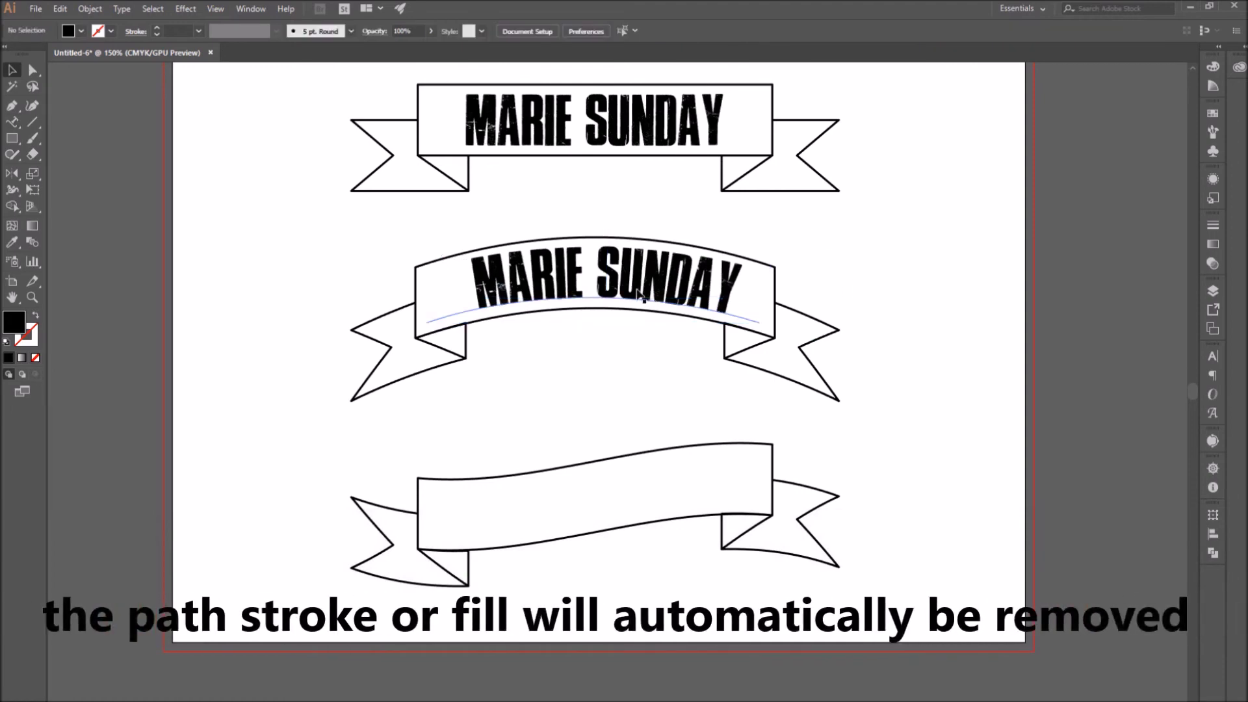
left_click_drag(463, 332, 441, 338)
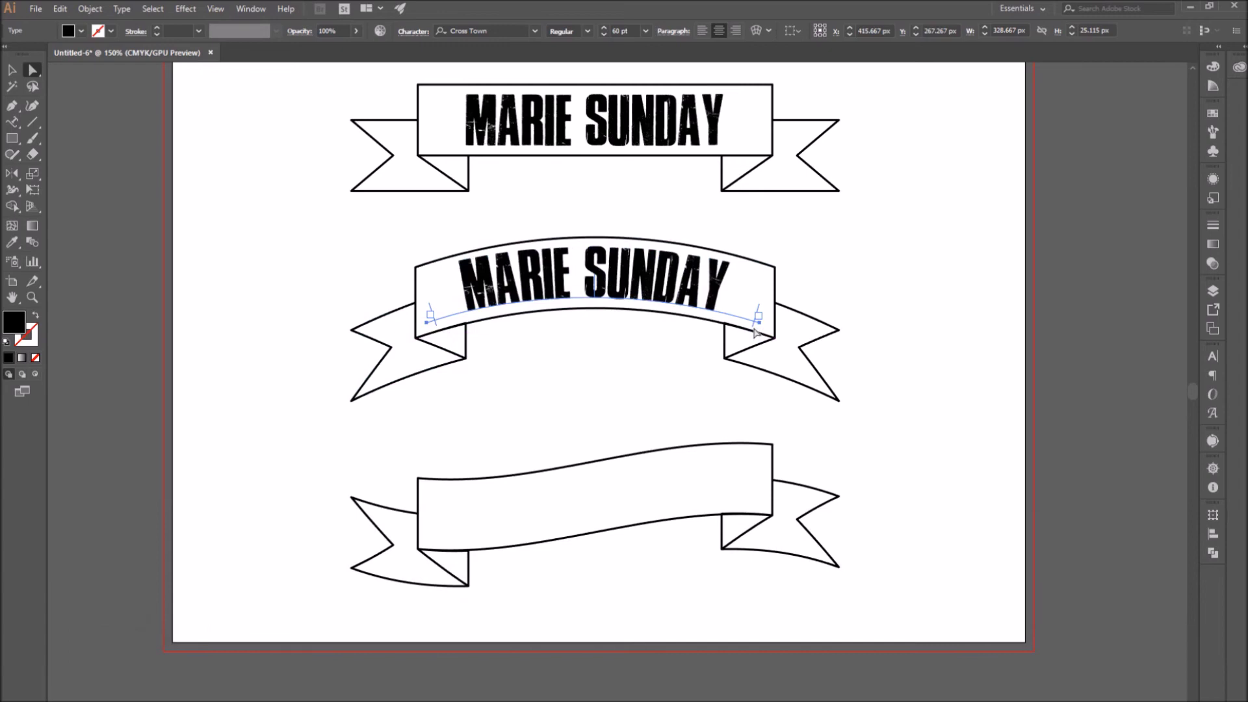
left_click_drag(750, 331, 750, 333)
mouse_move(591, 287)
left_mouse_down()
mouse_move(593, 322)
mouse_move(591, 280)
left_mouse_up()
left_click(637, 362)
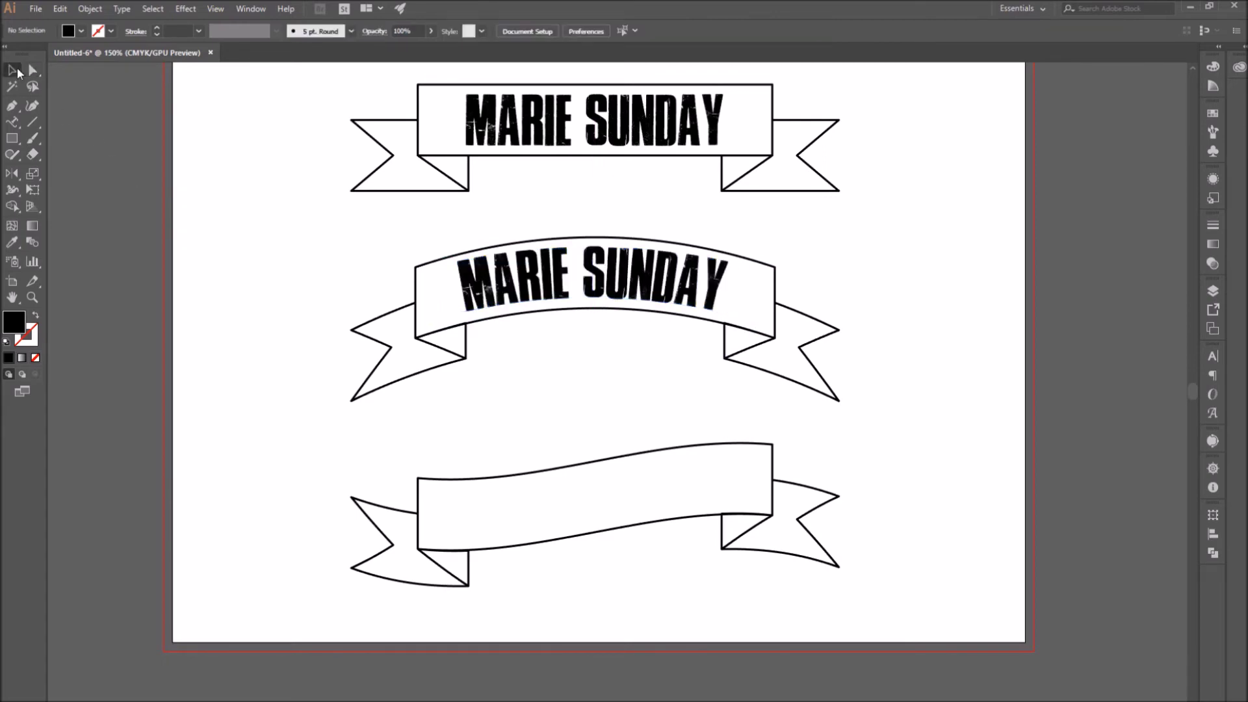
- Draw a curved guide path along the bottom ribbon, nudge one anchor, then undo the tweak
left_click(13, 108)
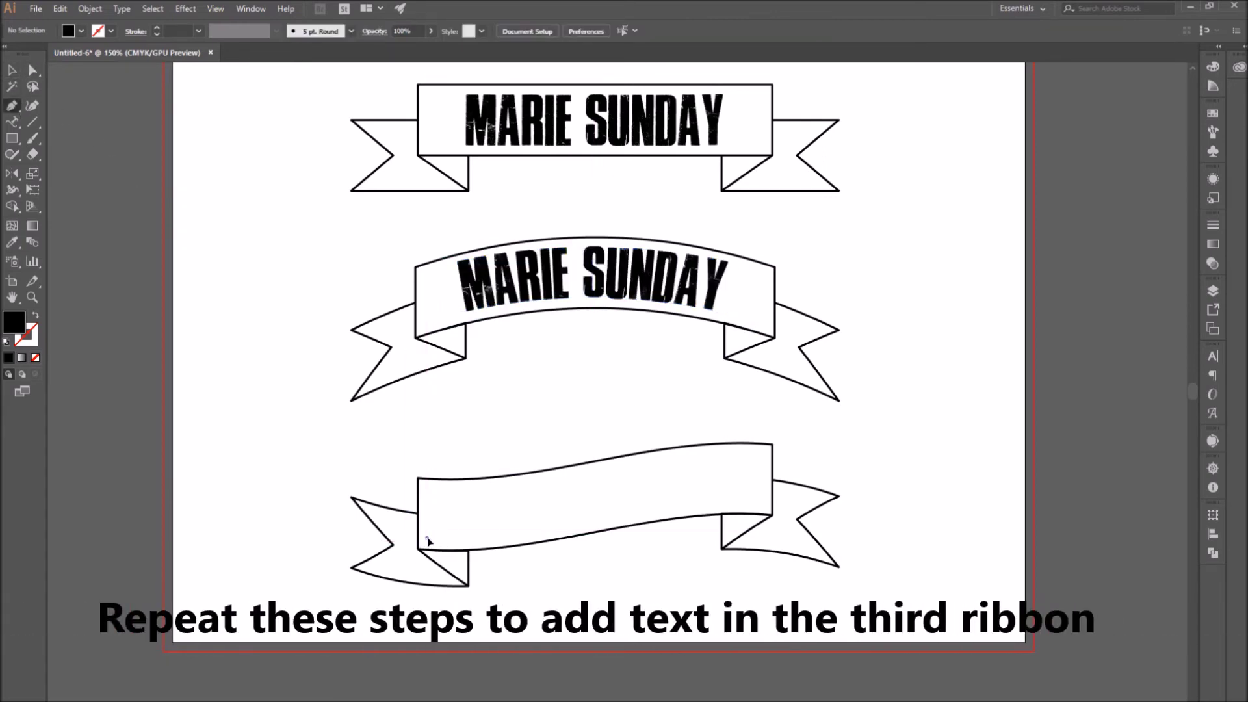
left_click_drag(607, 510, 659, 506)
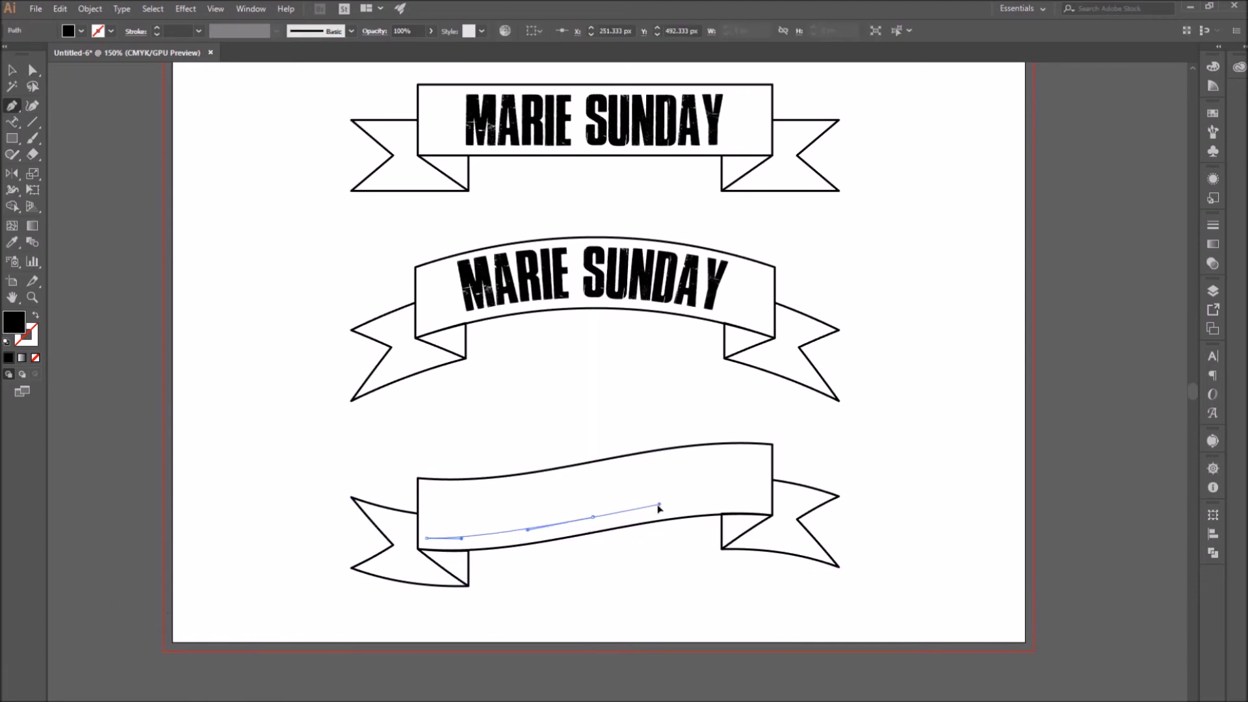
left_click(760, 504)
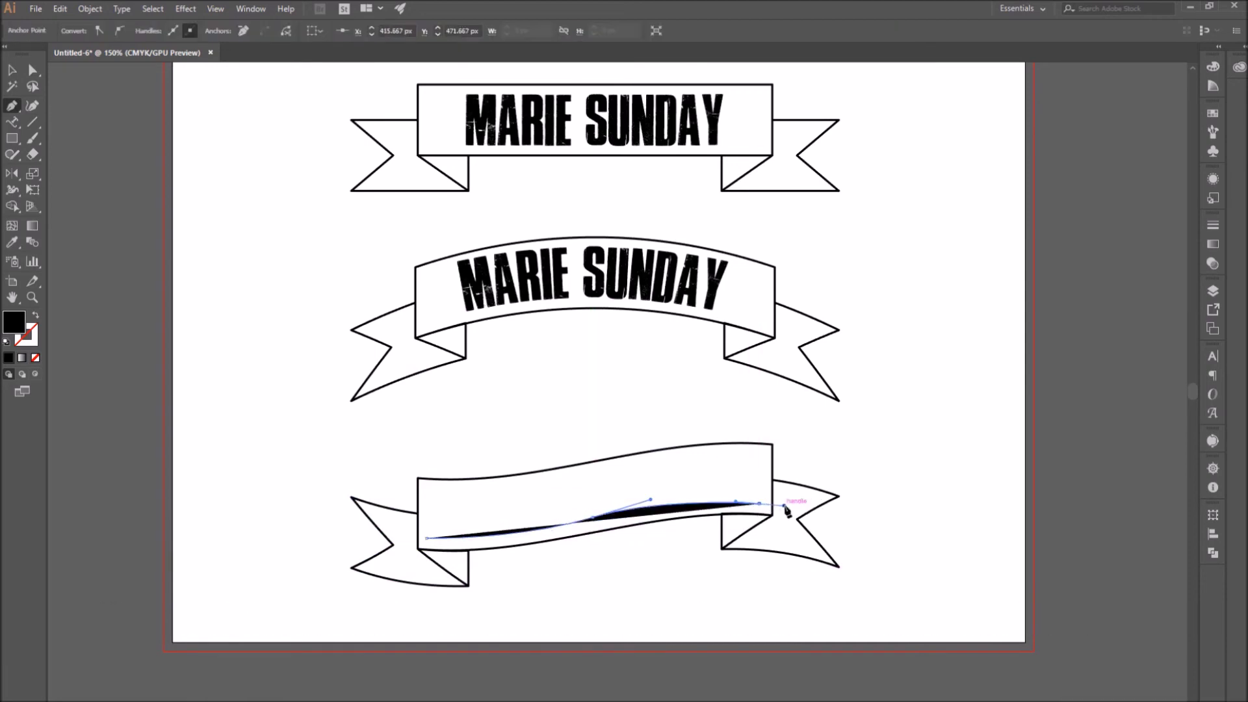
key("shift+x")
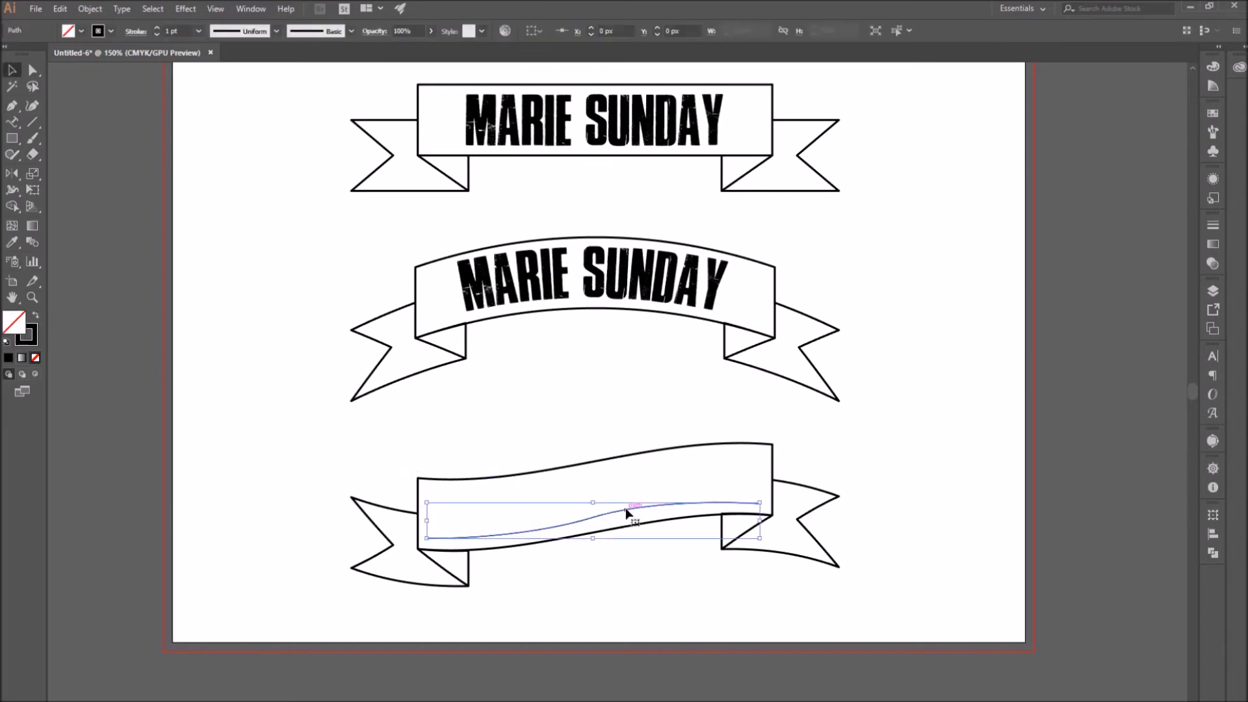
key("a")
left_click(594, 518)
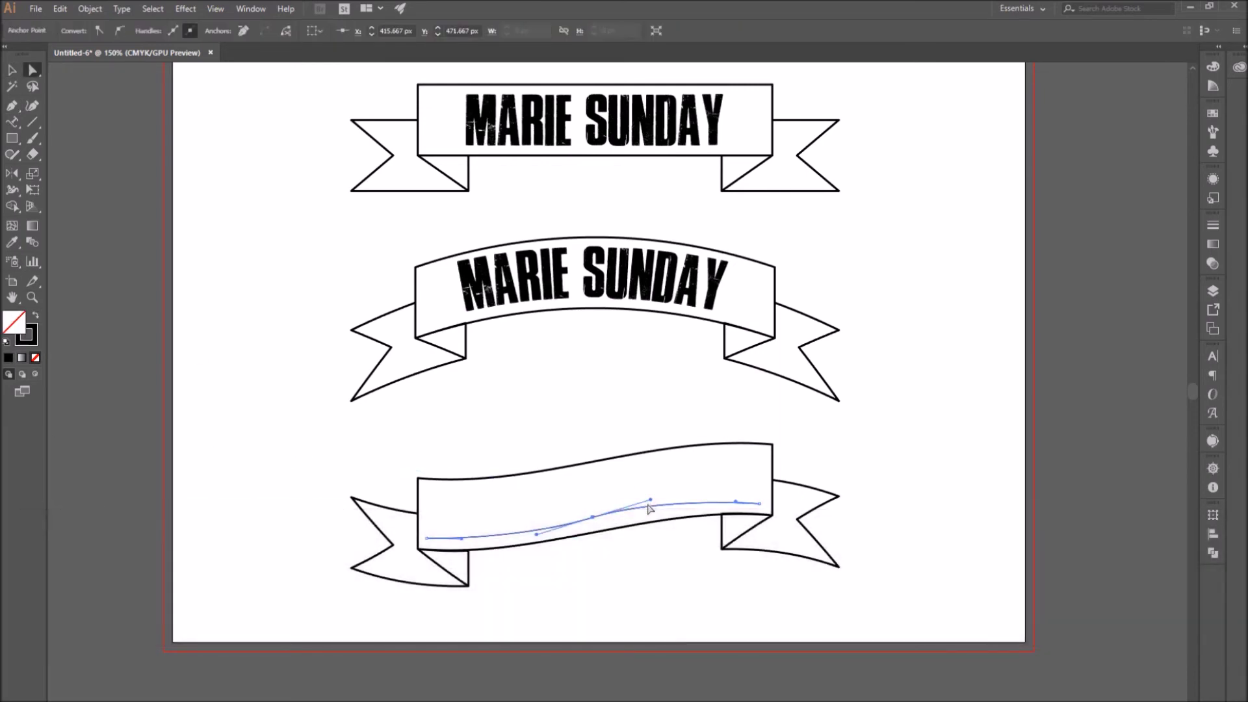
left_click_drag(596, 521, 597, 523)
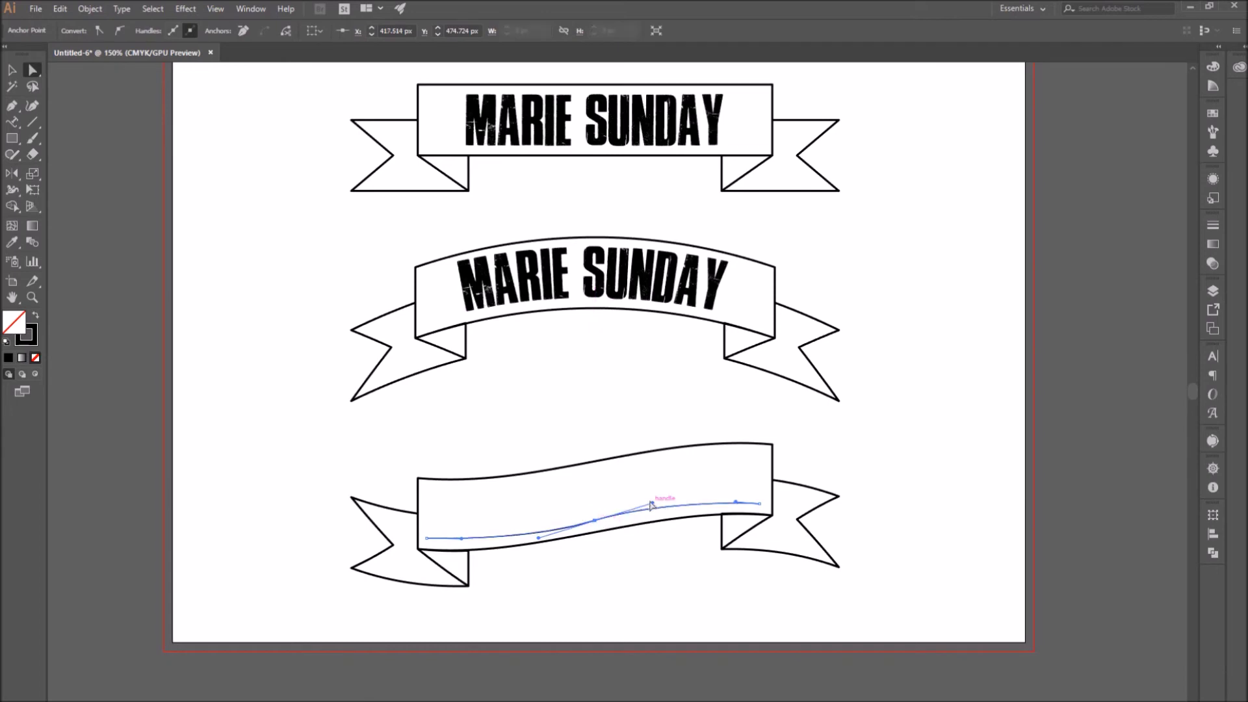
key("ctrl+shift+a")
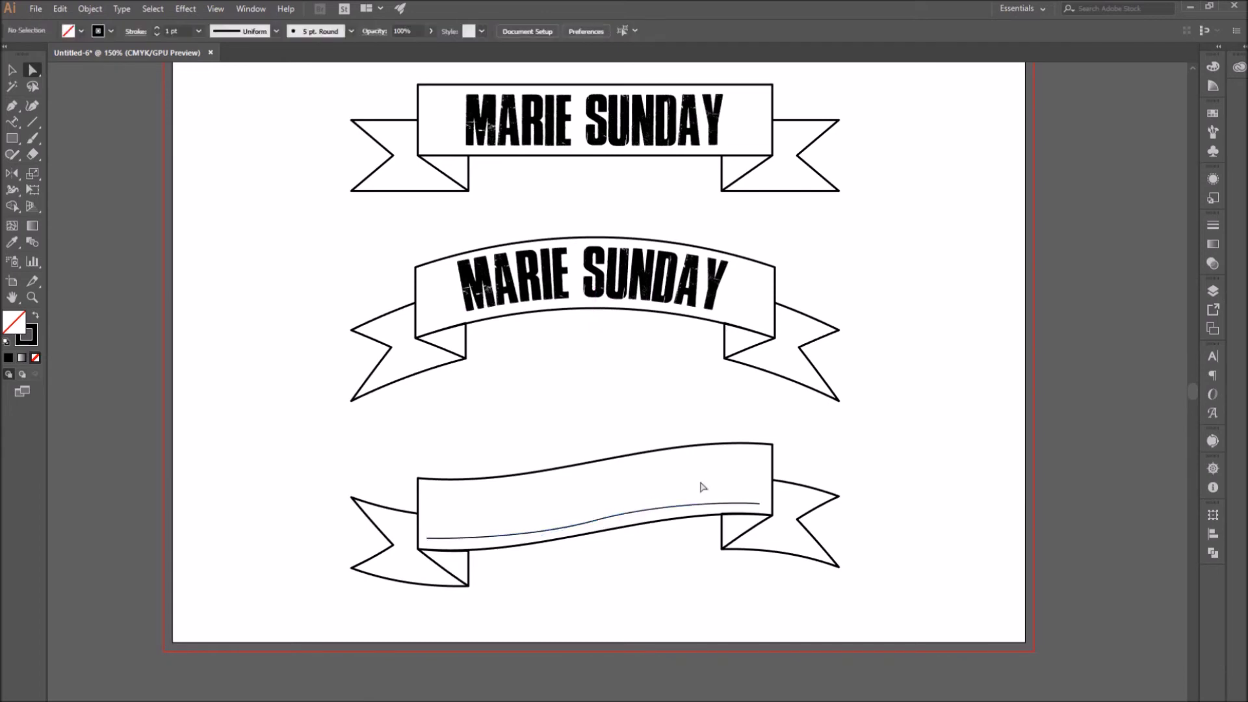
left_click(592, 524)
left_click(786, 476)
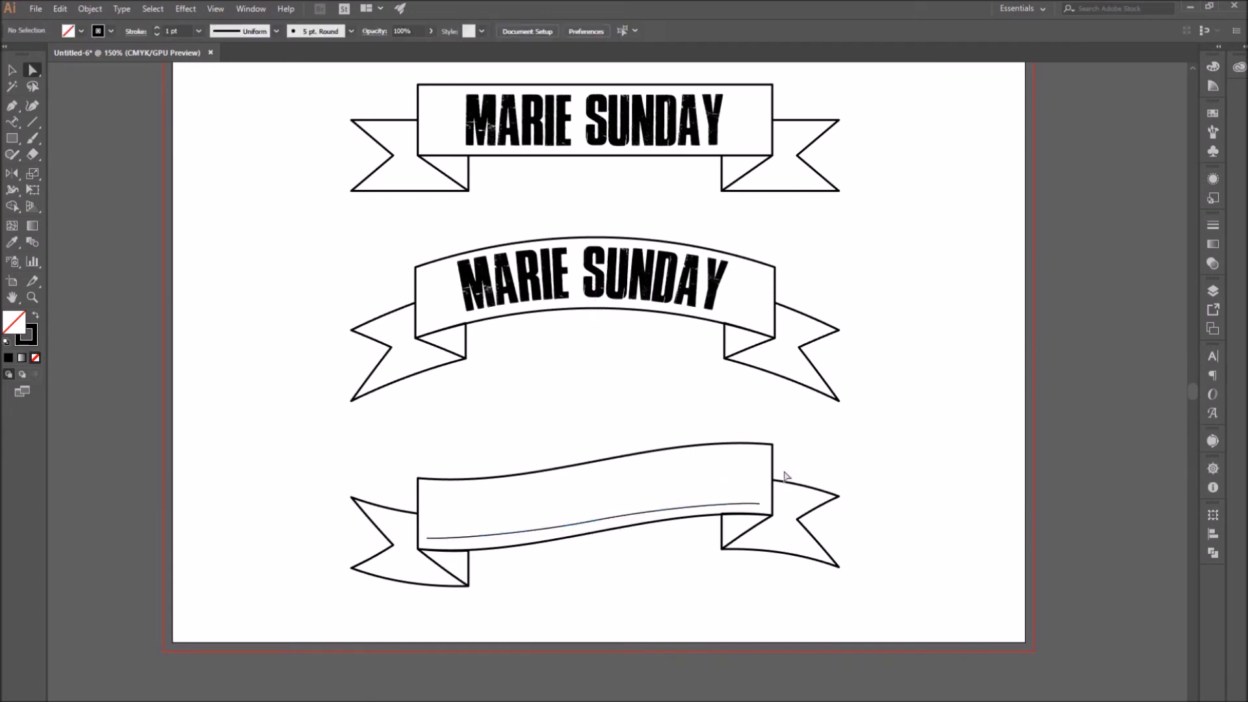
key("ctrl+z")
key("ctrl+z")
- Paste MARIE SUNDAY onto the bottom guide path as type on a path, then deselect
left_click(12, 121)
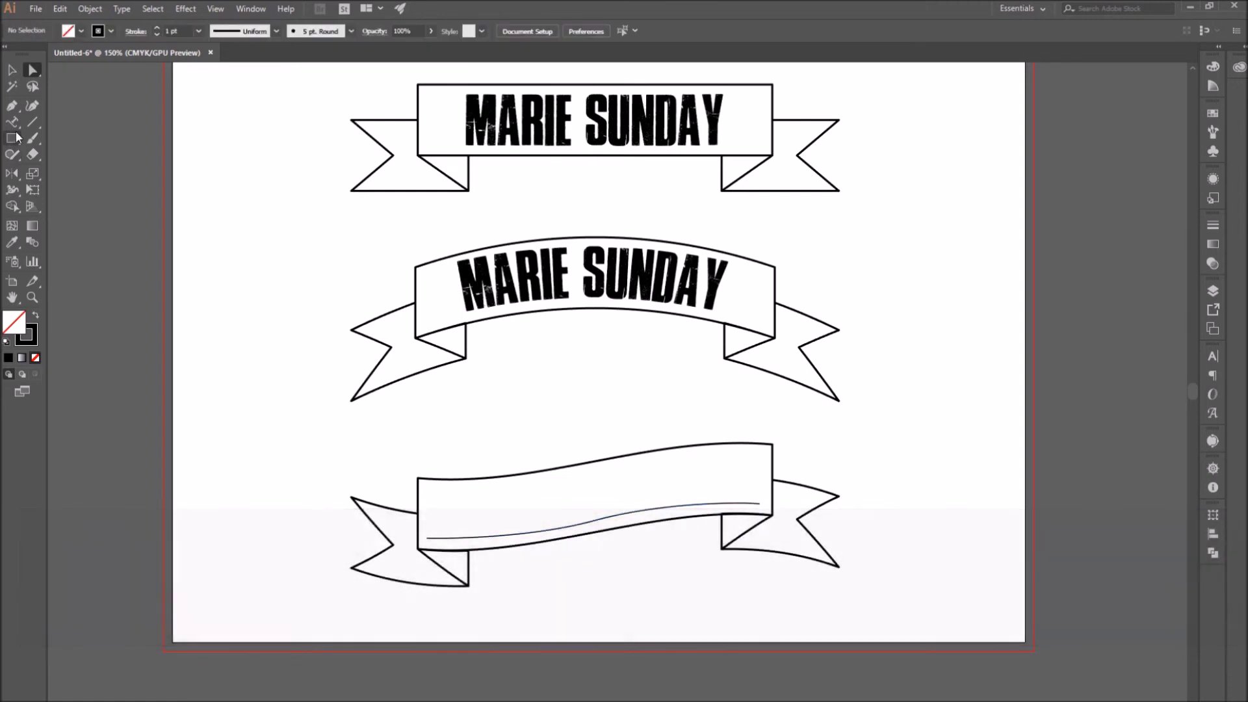
left_click(12, 122)
left_click(147, 155)
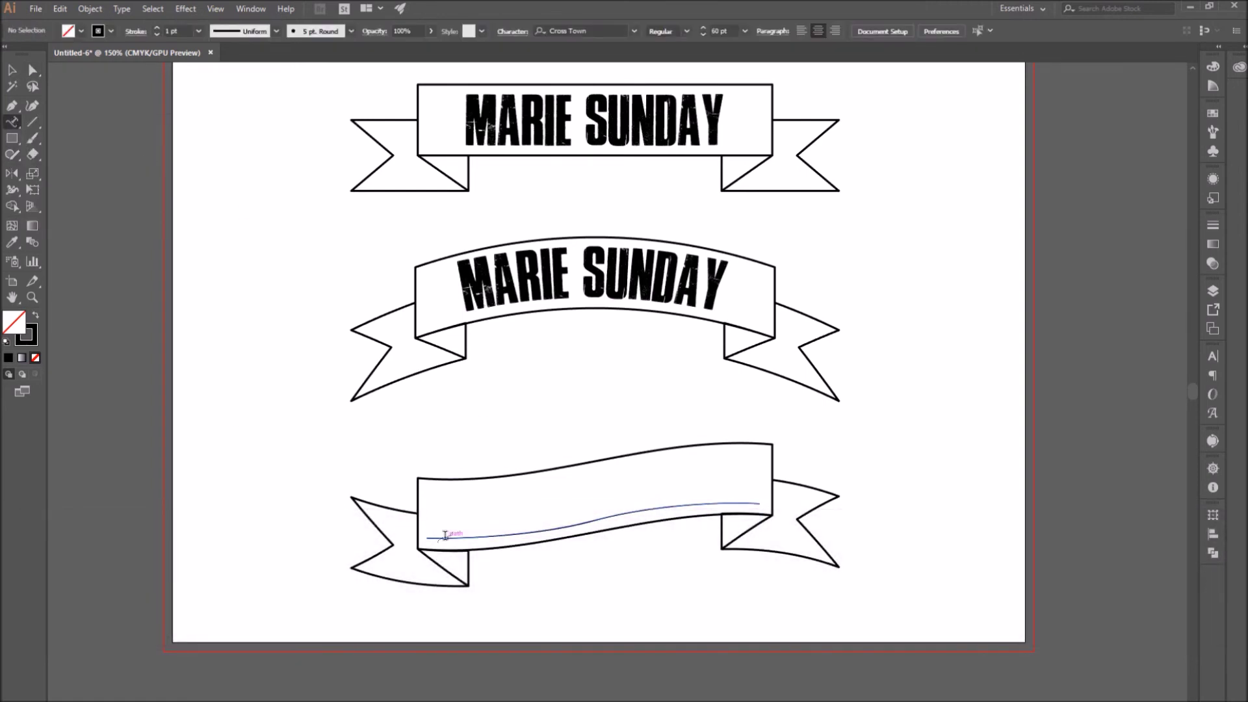
left_click(441, 536)
type("MARIE SUNDAY")
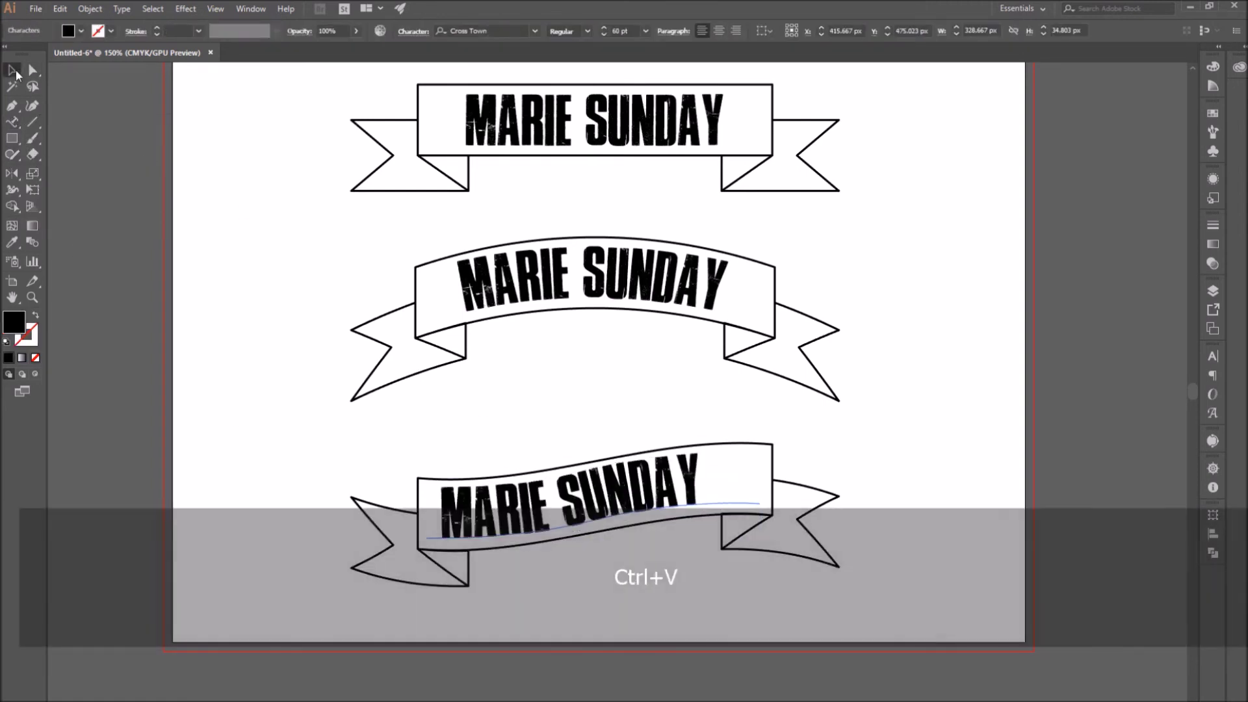
left_click(13, 70)
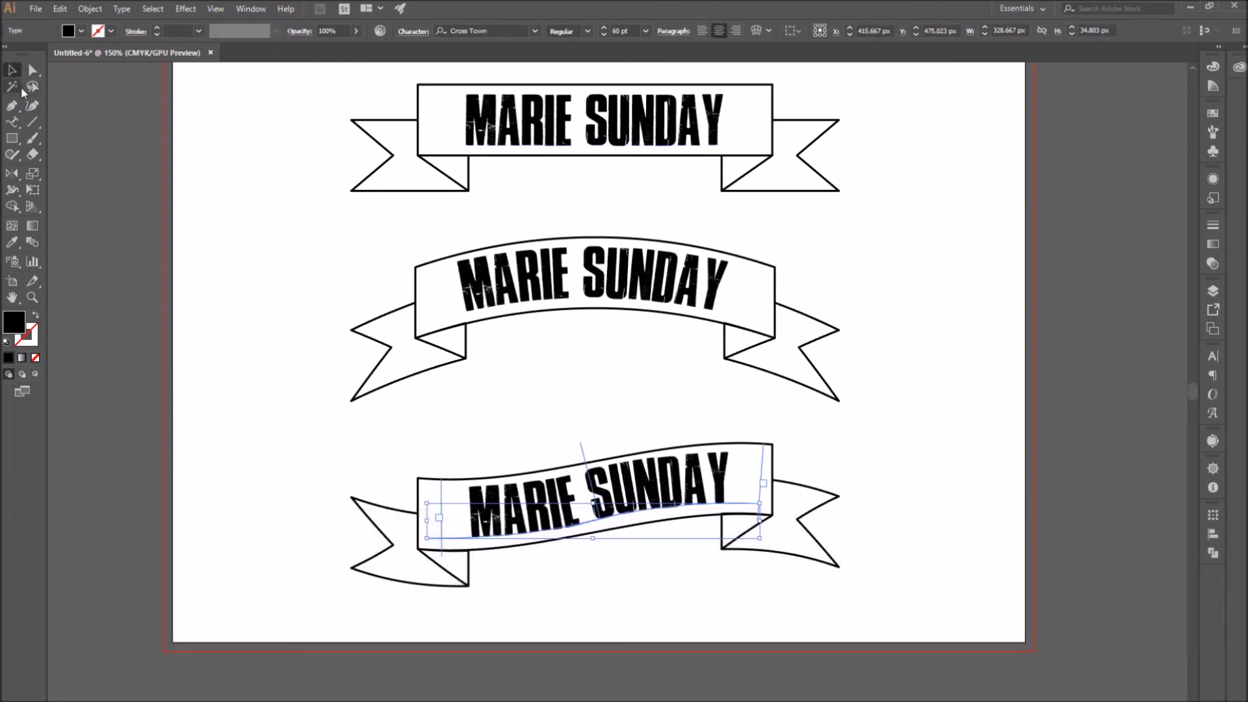
key("Escape")
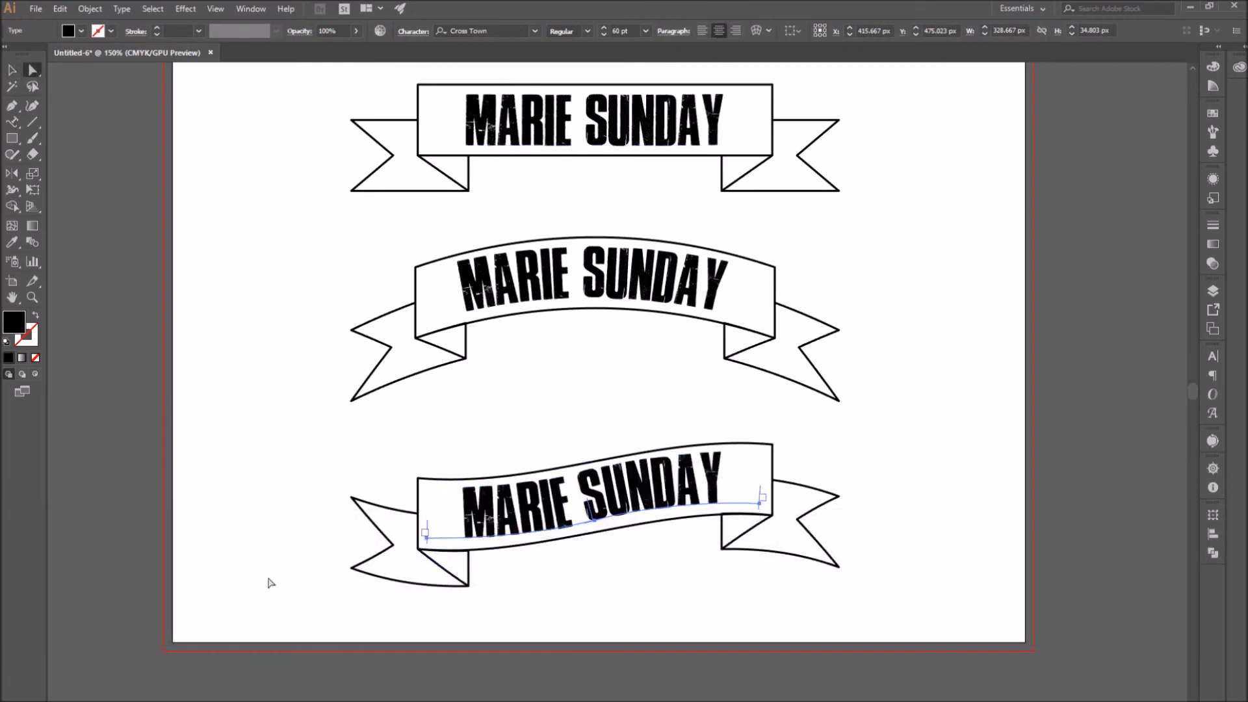
key("ctrl+a")
left_click(323, 454)
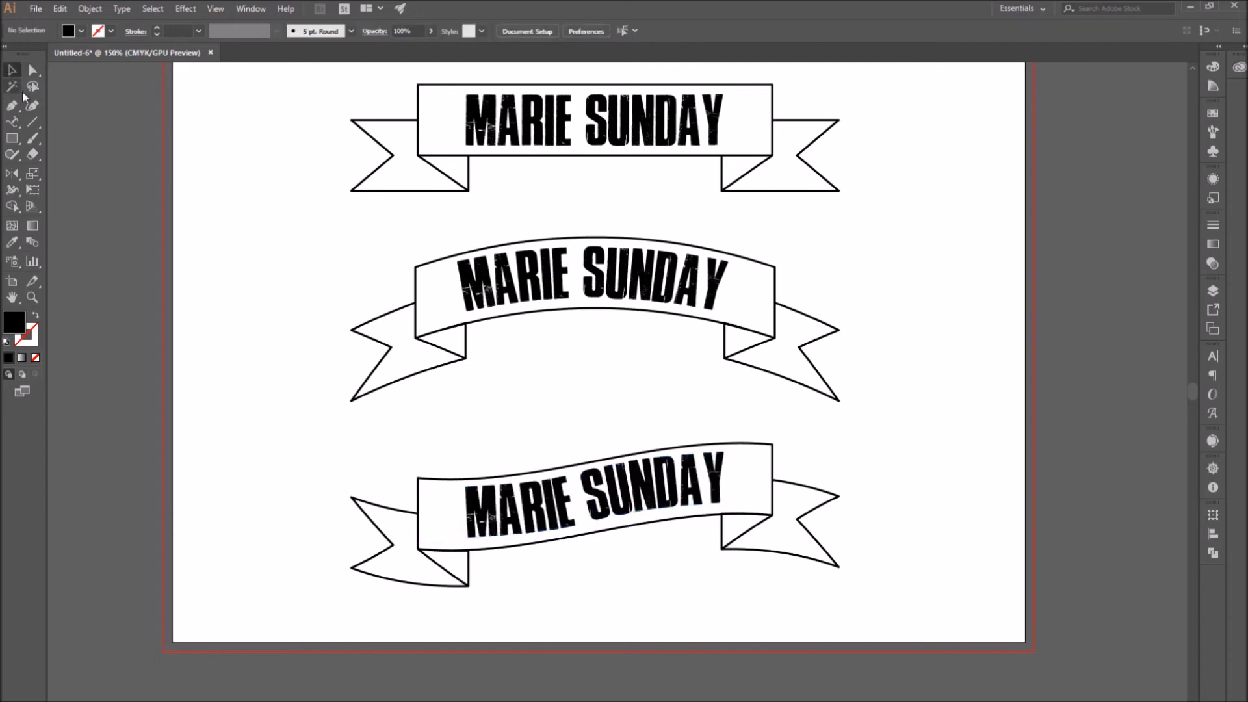
- Spread the banners apart: middle banner lower, top banner higher, bottom banner further down
left_click_drag(793, 348, 794, 368)
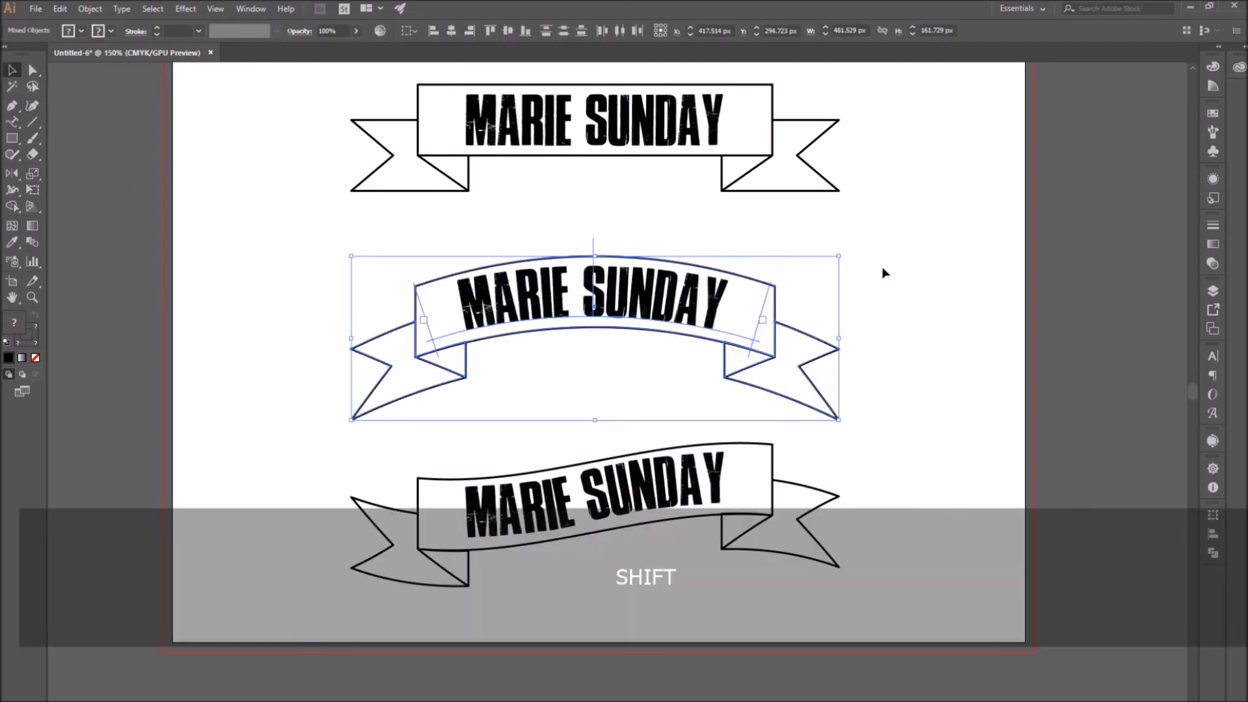
left_click(781, 306)
scroll(880, 208, "up", 2)
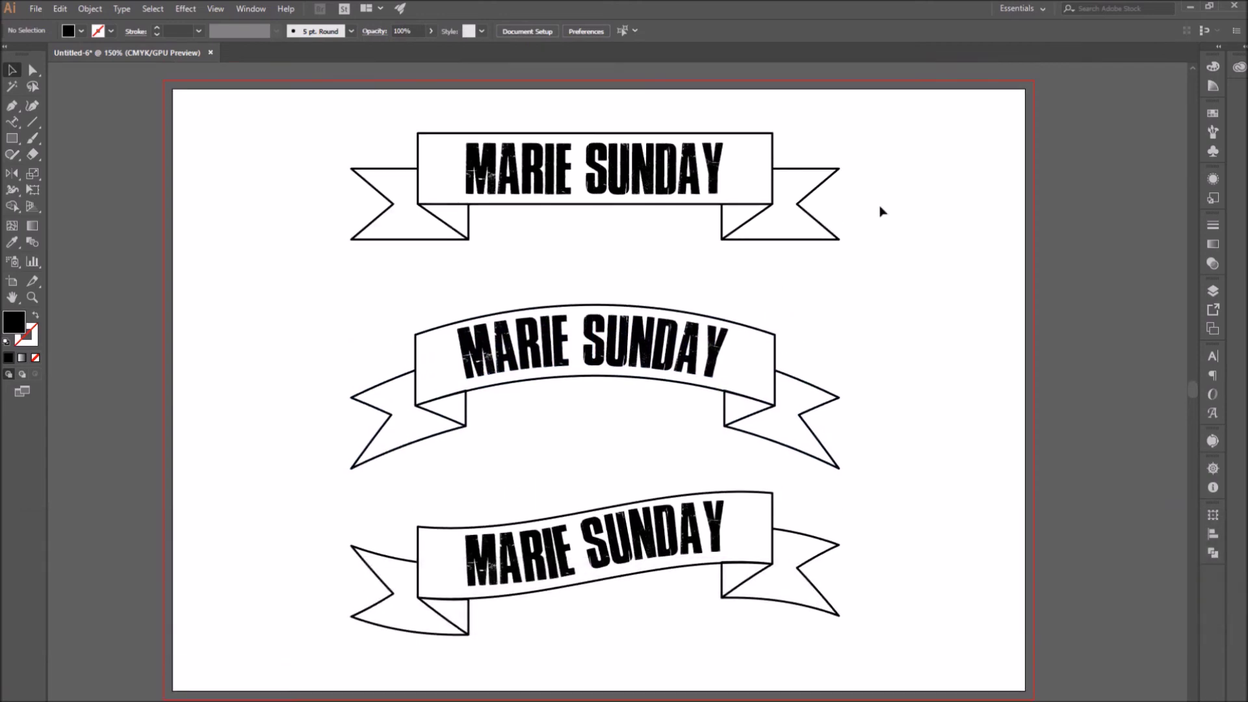
left_click_drag(1036, 260, 1034, 259)
left_click_drag(789, 243, 789, 225)
left_click(772, 574)
left_click_drag(769, 574, 770, 610)
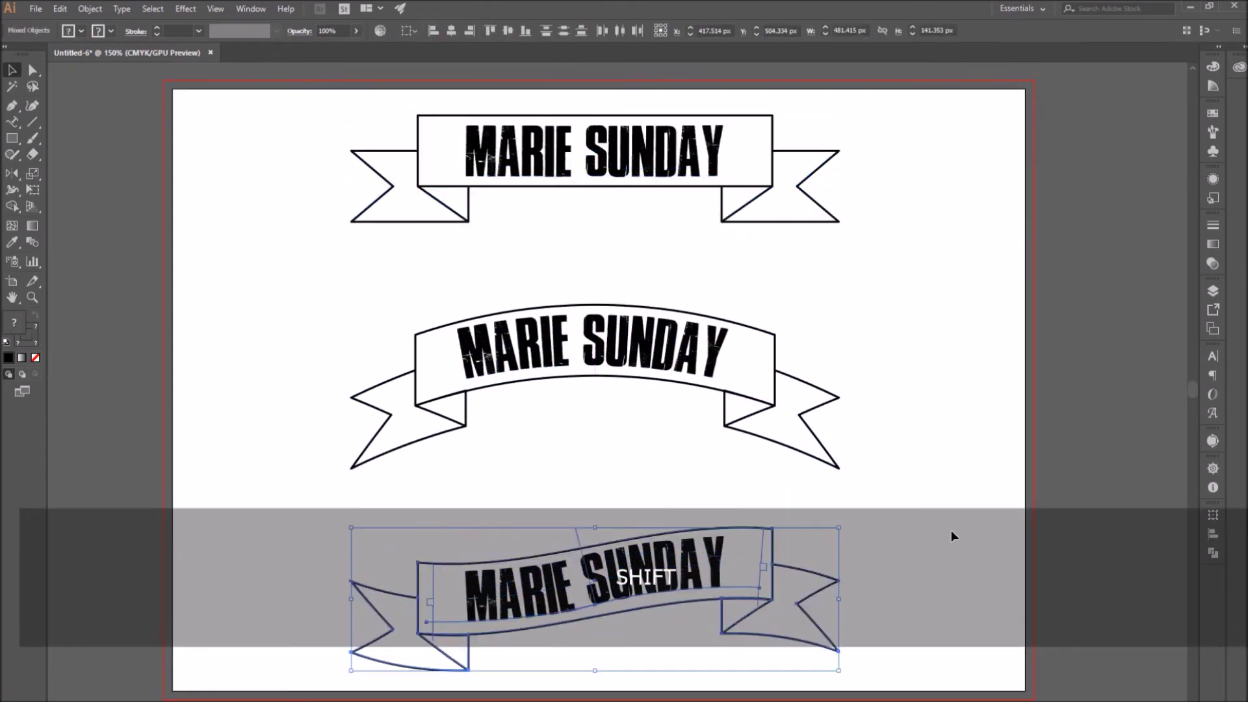
left_click(950, 529)
- Draw an unfilled, black-outlined circle and centre it over the middle banner
left_click_drag(12, 138, 60, 166)
mouse_move(447, 267)
left_mouse_down()
mouse_move(561, 401)
mouse_move(718, 471)
left_mouse_up()
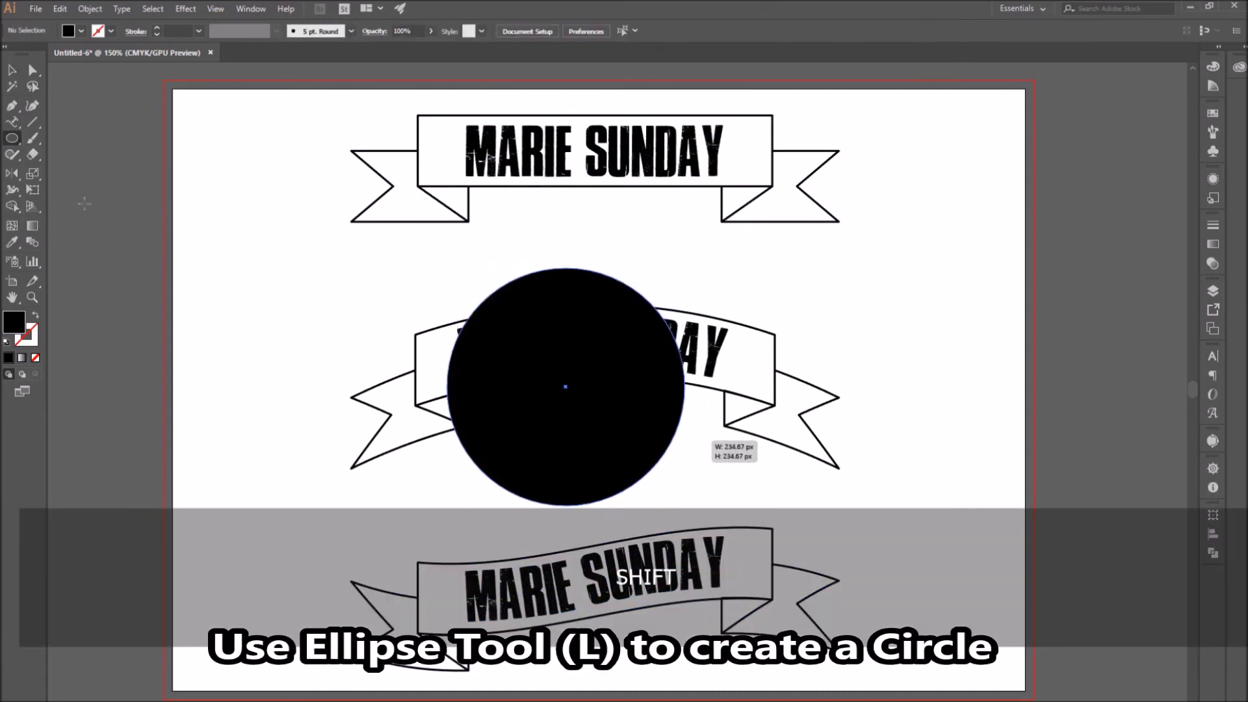
key("v")
left_click(36, 317)
mouse_move(626, 285)
left_mouse_down()
mouse_move(668, 250)
mouse_move(656, 262)
left_mouse_up()
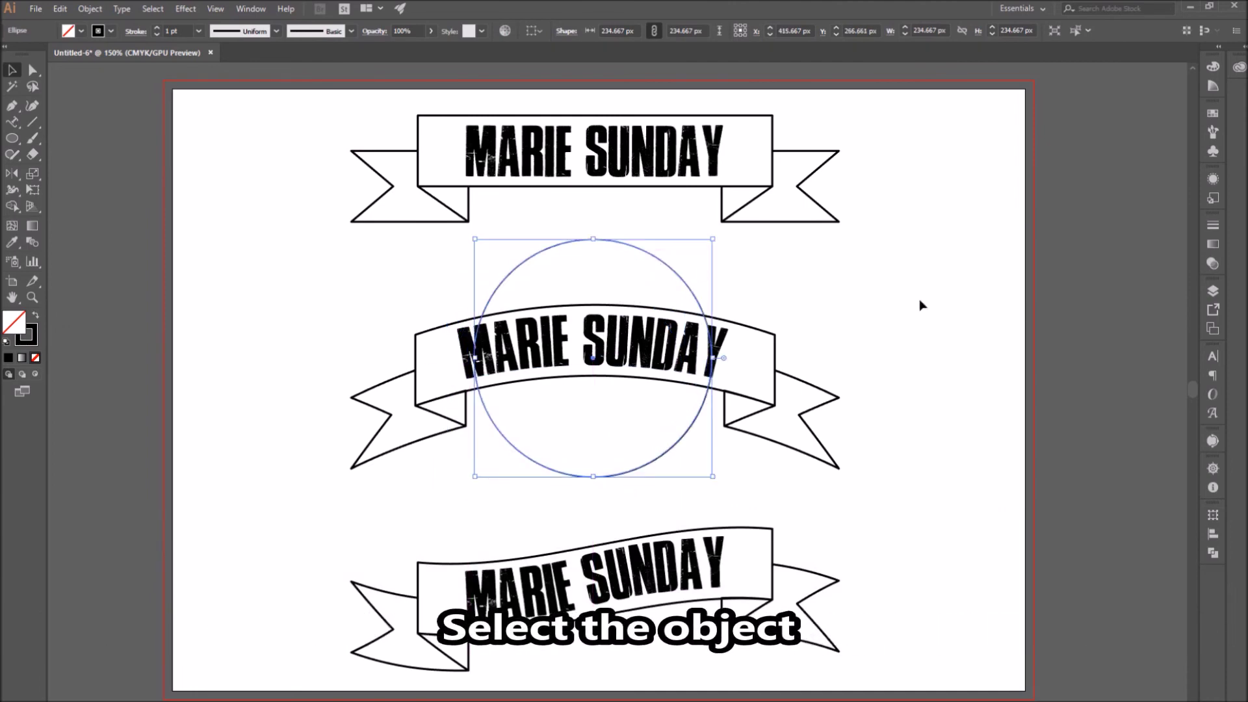
left_click(921, 305)
- Type CHANNEL along the circle's outline with the Type on a Path Tool
left_click(16, 126)
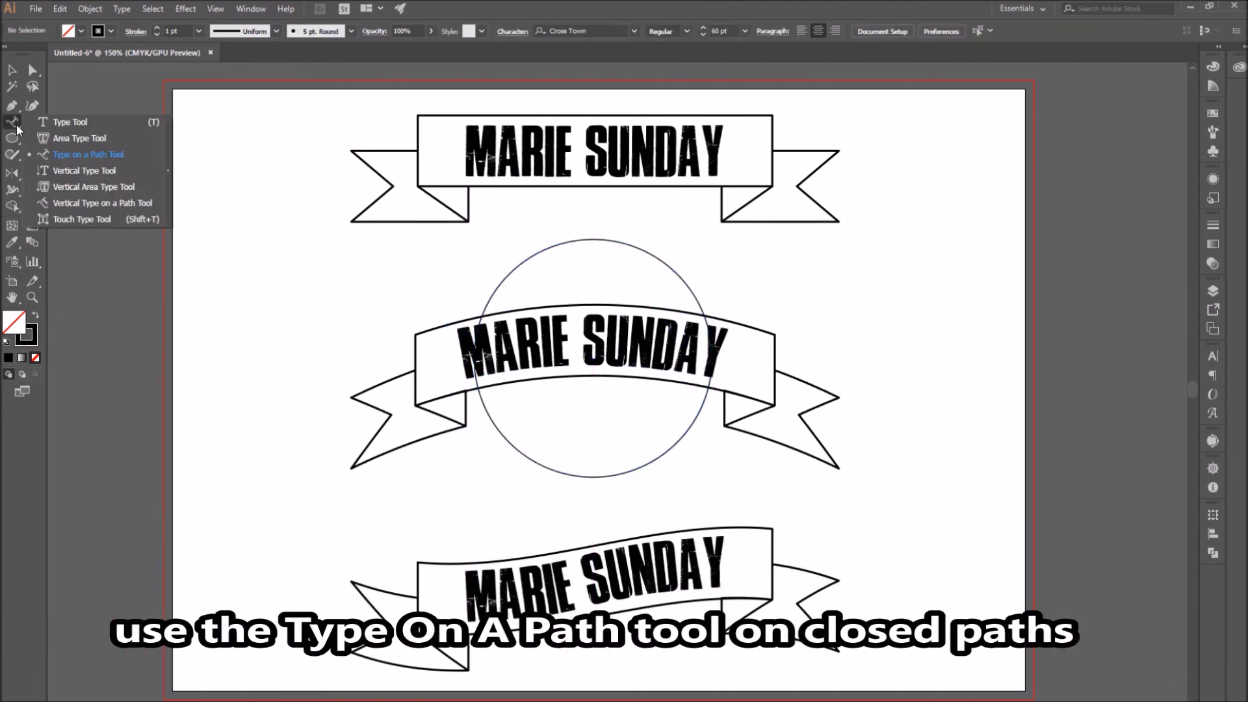
left_click(126, 154)
left_click(501, 433)
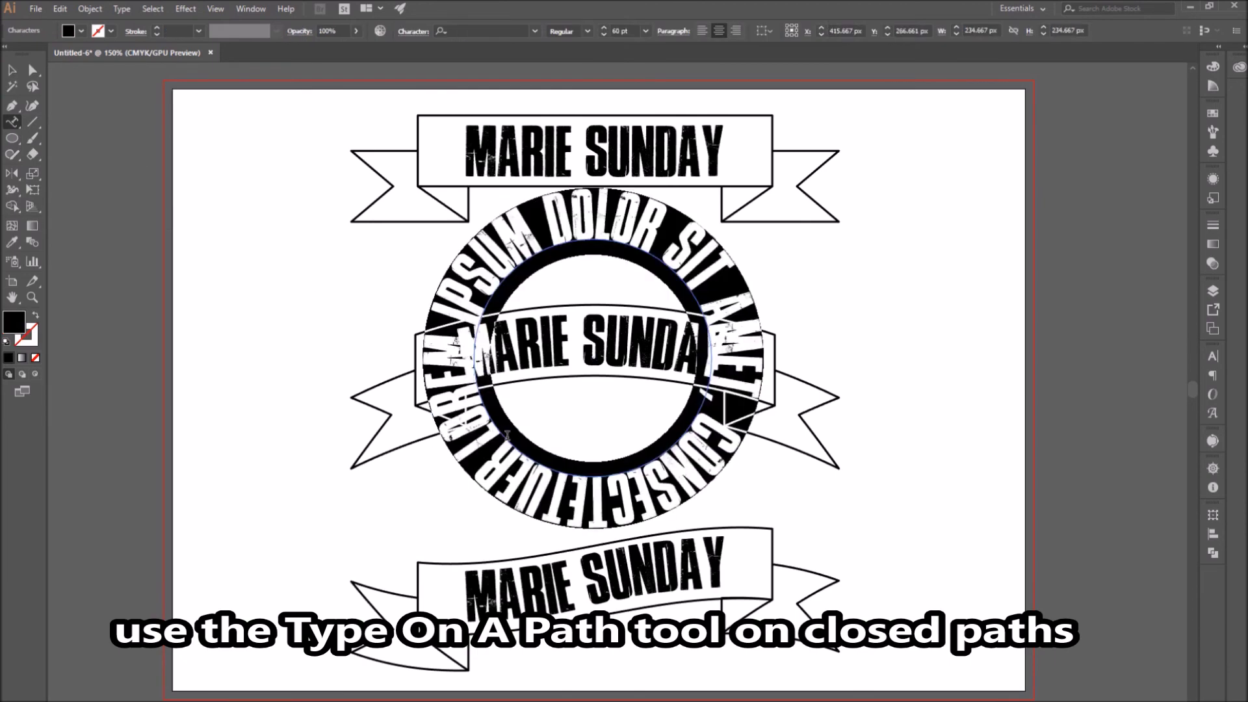
type("CHA")
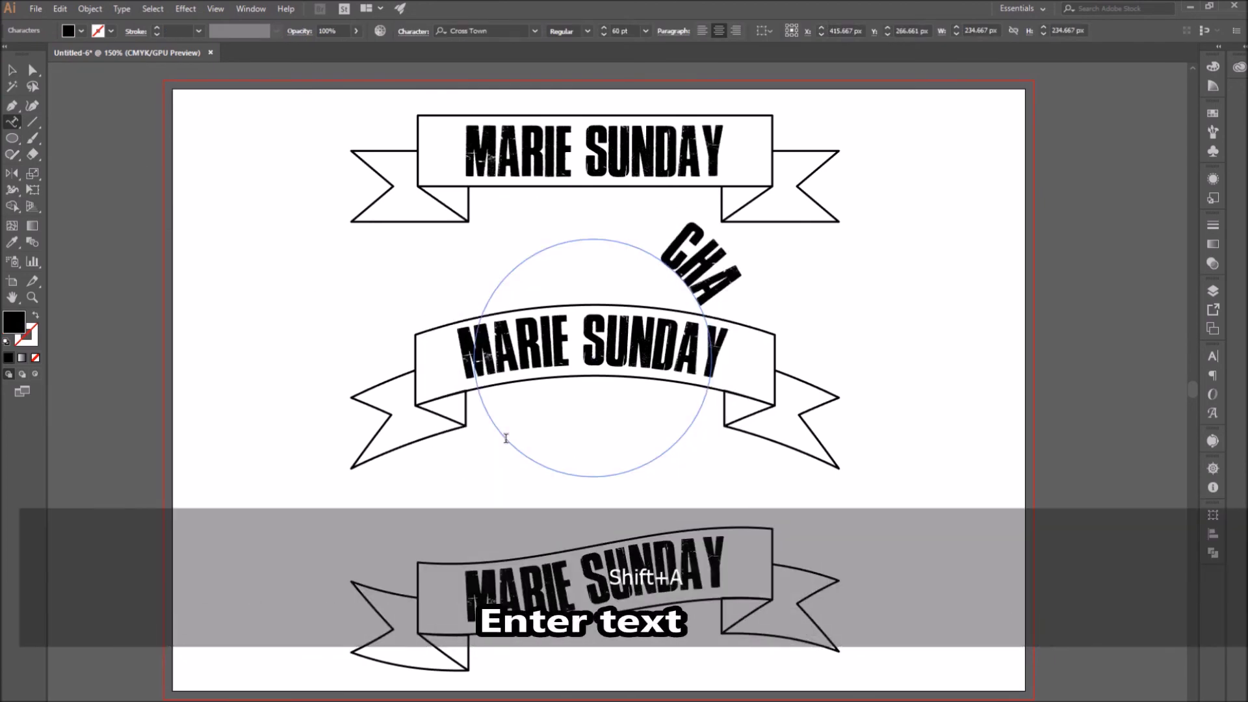
type("NNEL")
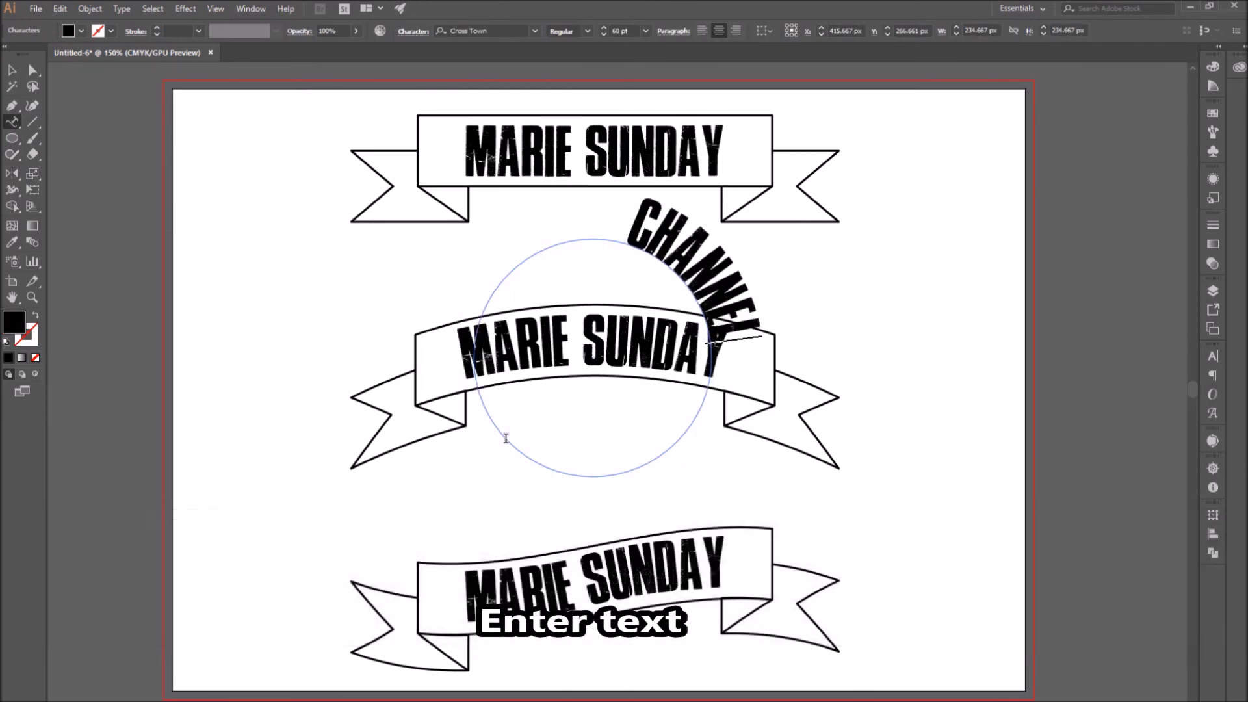
left_click(12, 69)
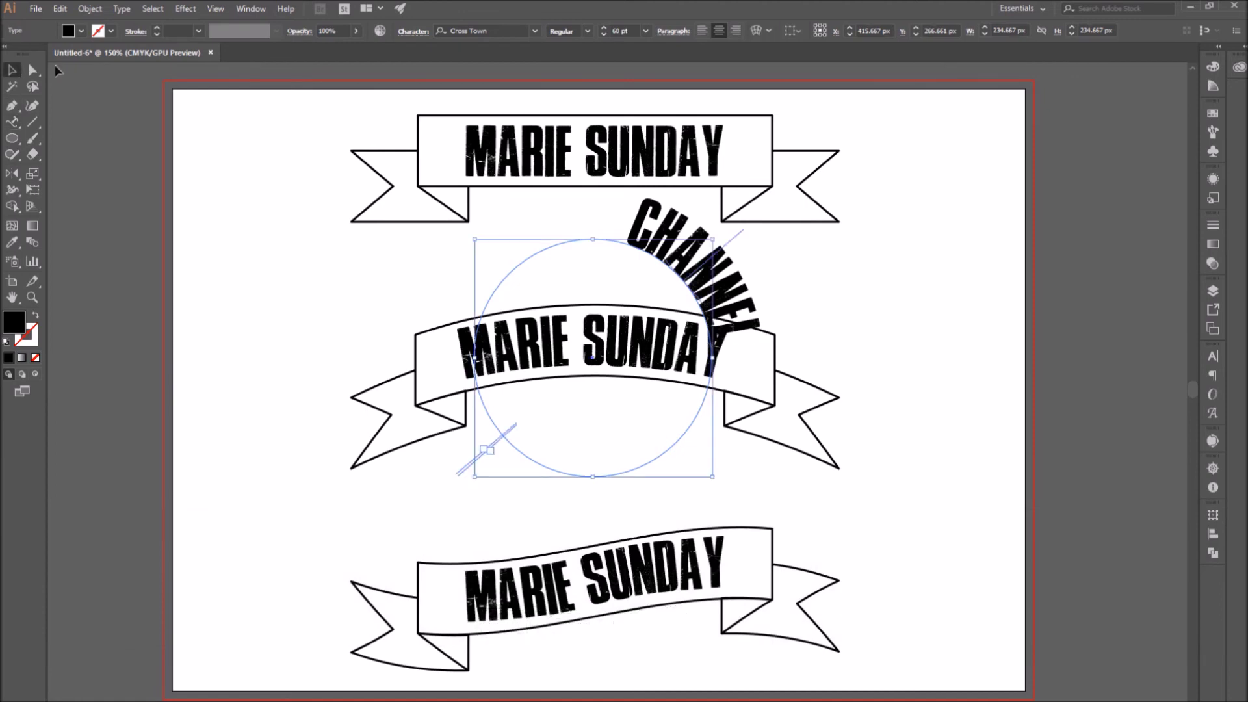
- Set CHANNEL in Antonio Bold at 24 pt
left_click(521, 30)
type("anto")
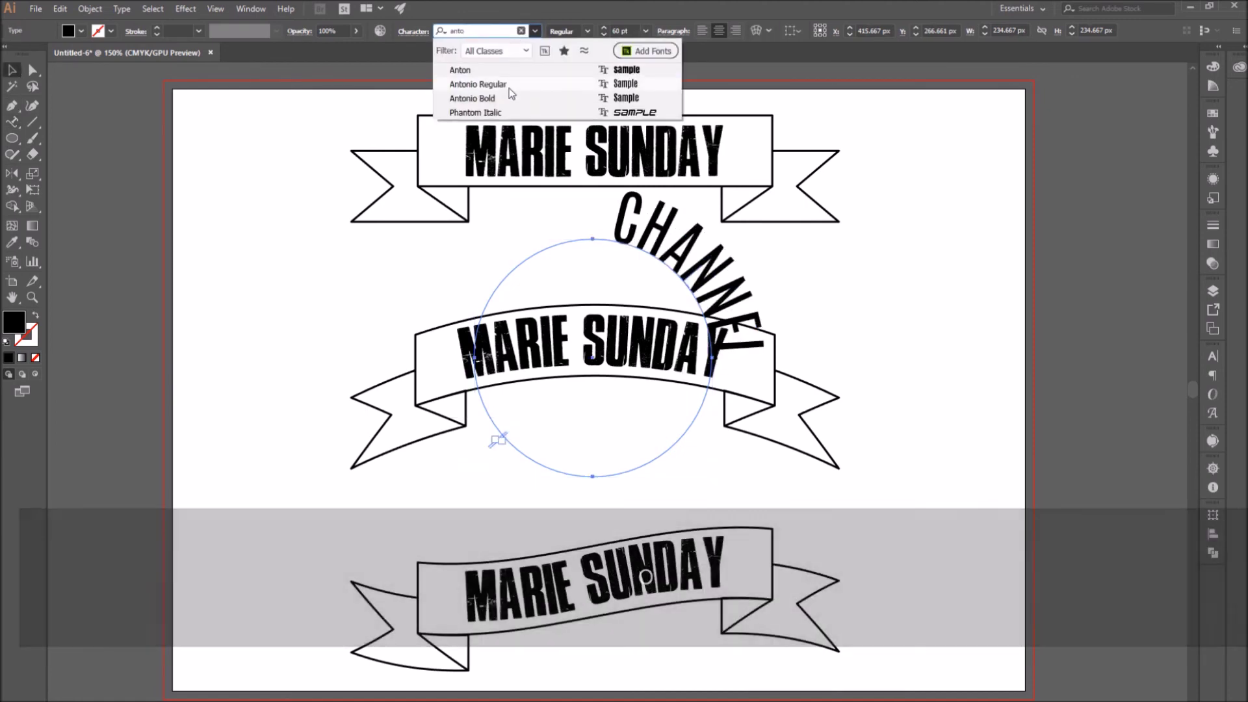
left_click(512, 99)
left_click(645, 30)
left_click(651, 206)
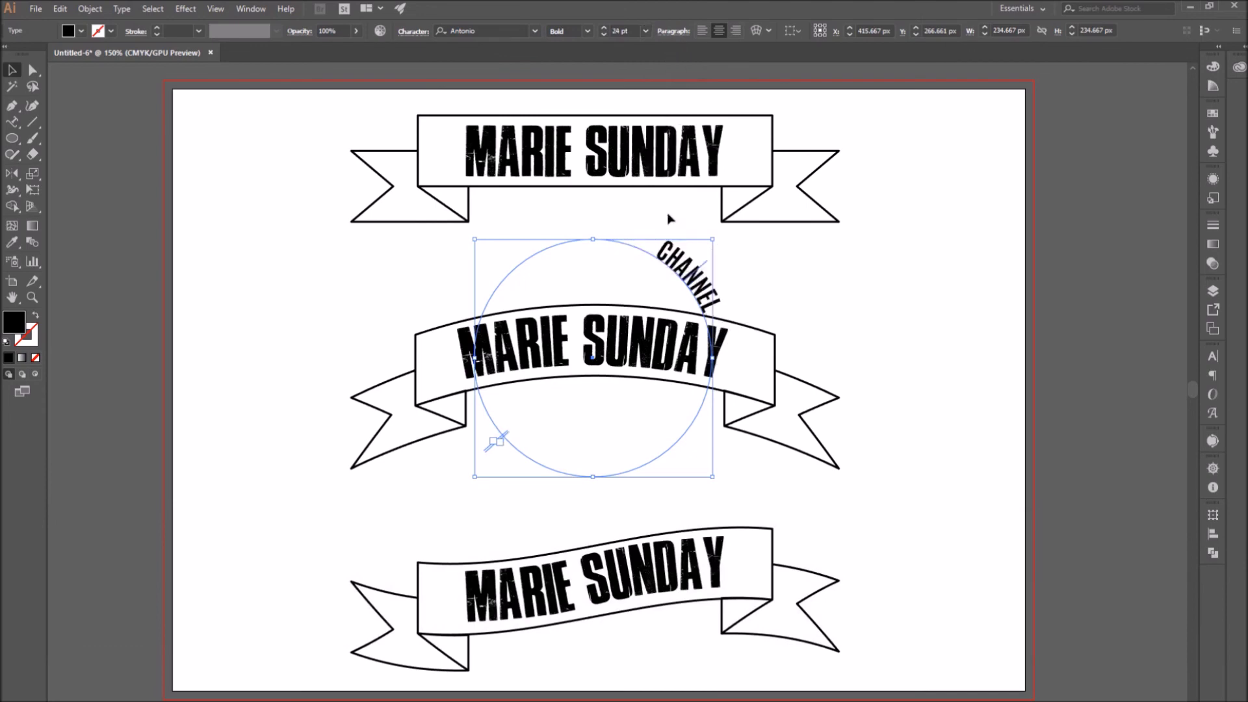
left_click(35, 75)
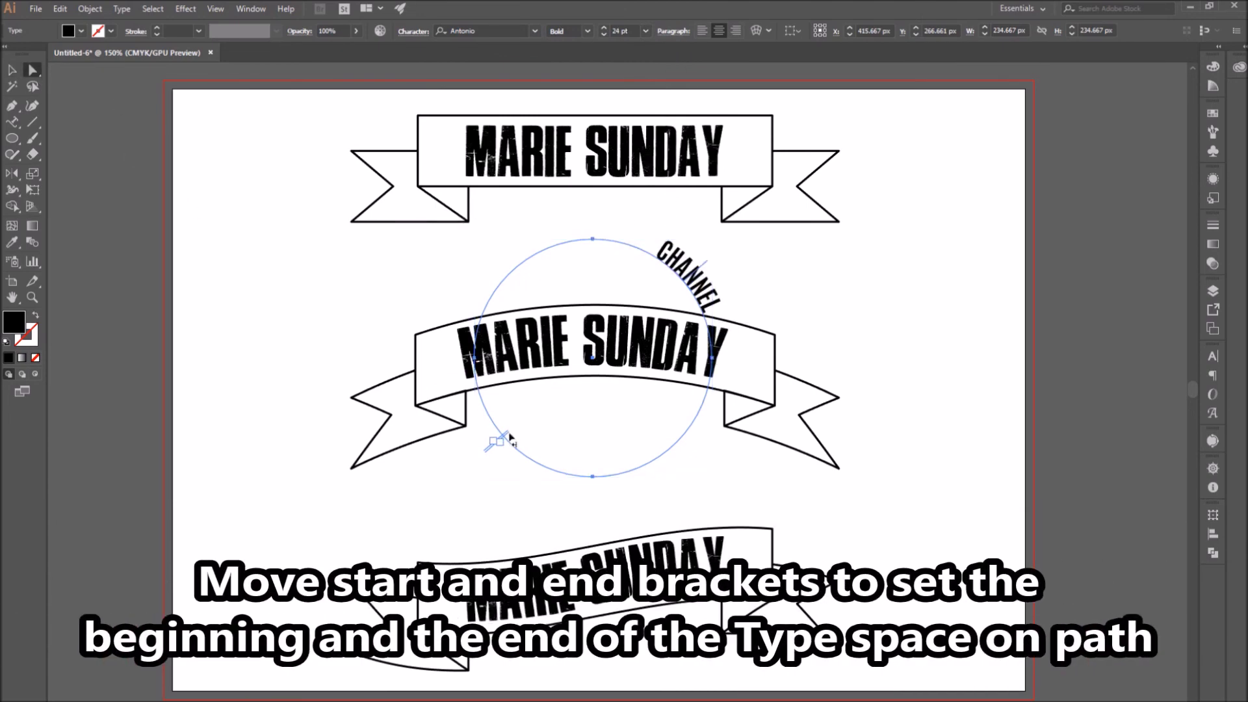
- Move CHANNEL's start point and flip it to run upright along the circle's bottom
left_click_drag(736, 437, 713, 310)
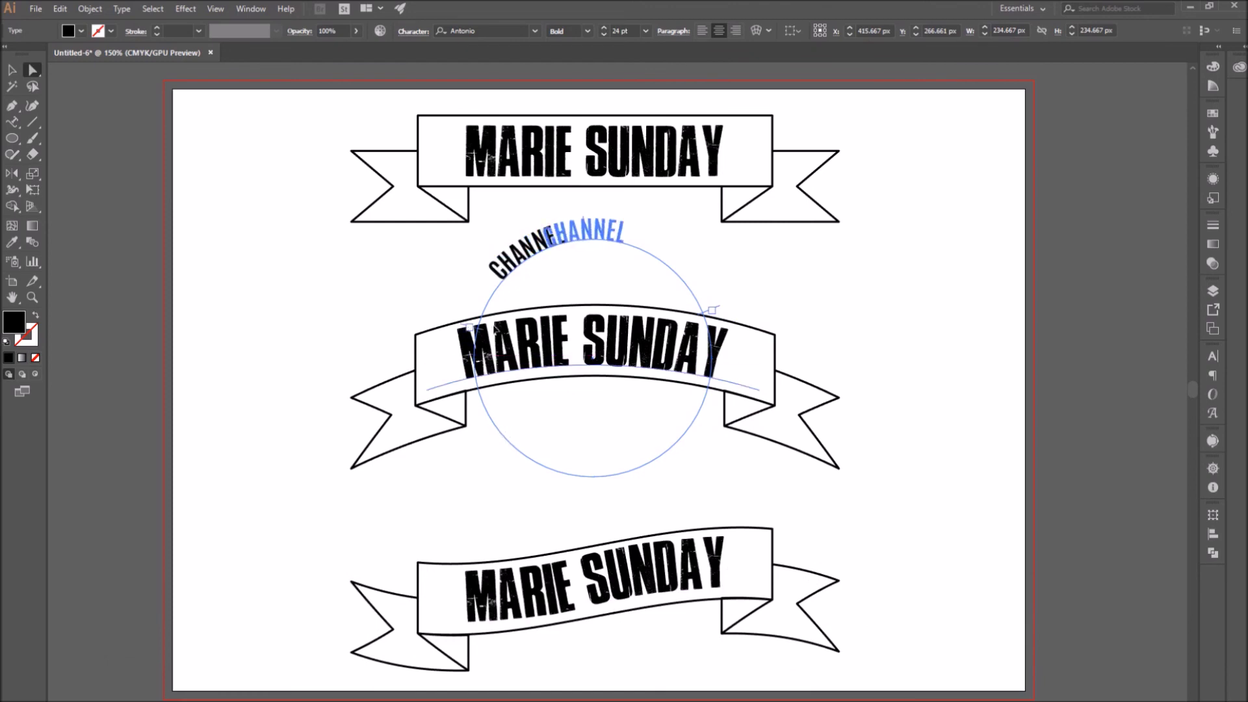
left_click(576, 278)
key("v")
left_click(591, 232)
left_click_drag(592, 232, 607, 463)
left_click(954, 361)
- Raise the circle so CHANNEL sits just beneath MARIE SUNDAY
left_click(623, 277)
key("a")
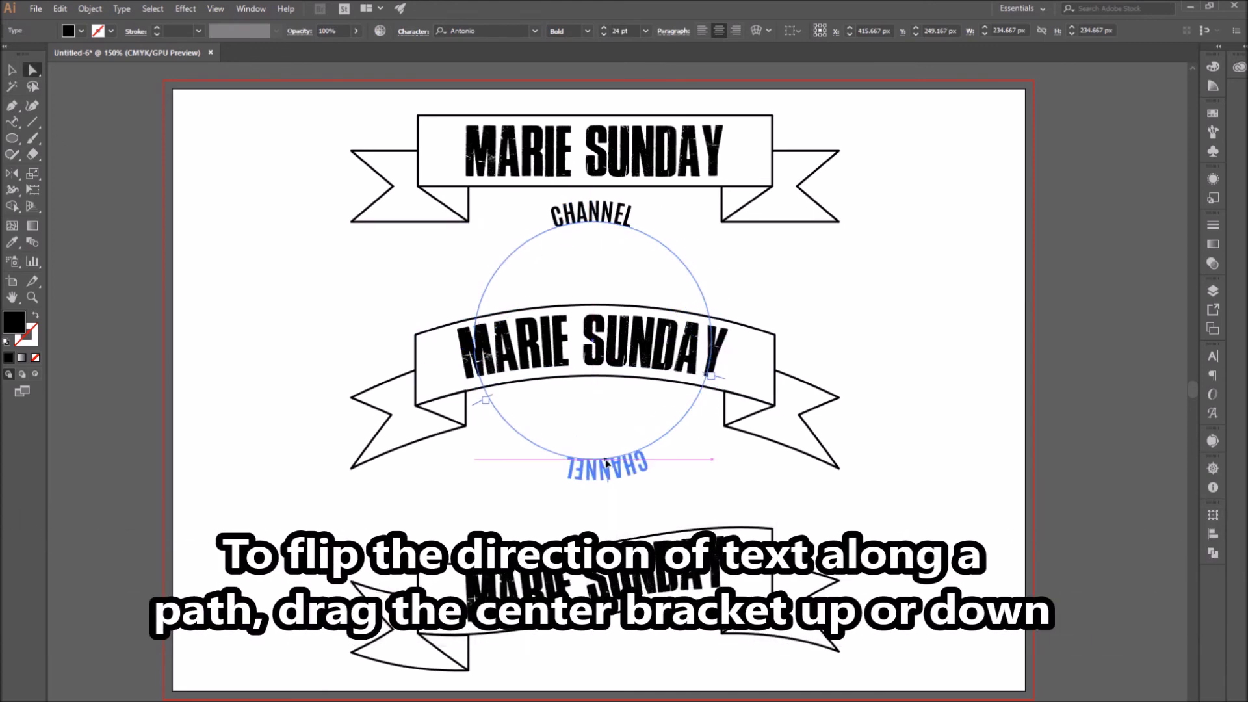
key("v")
left_click_drag(594, 447, 595, 408)
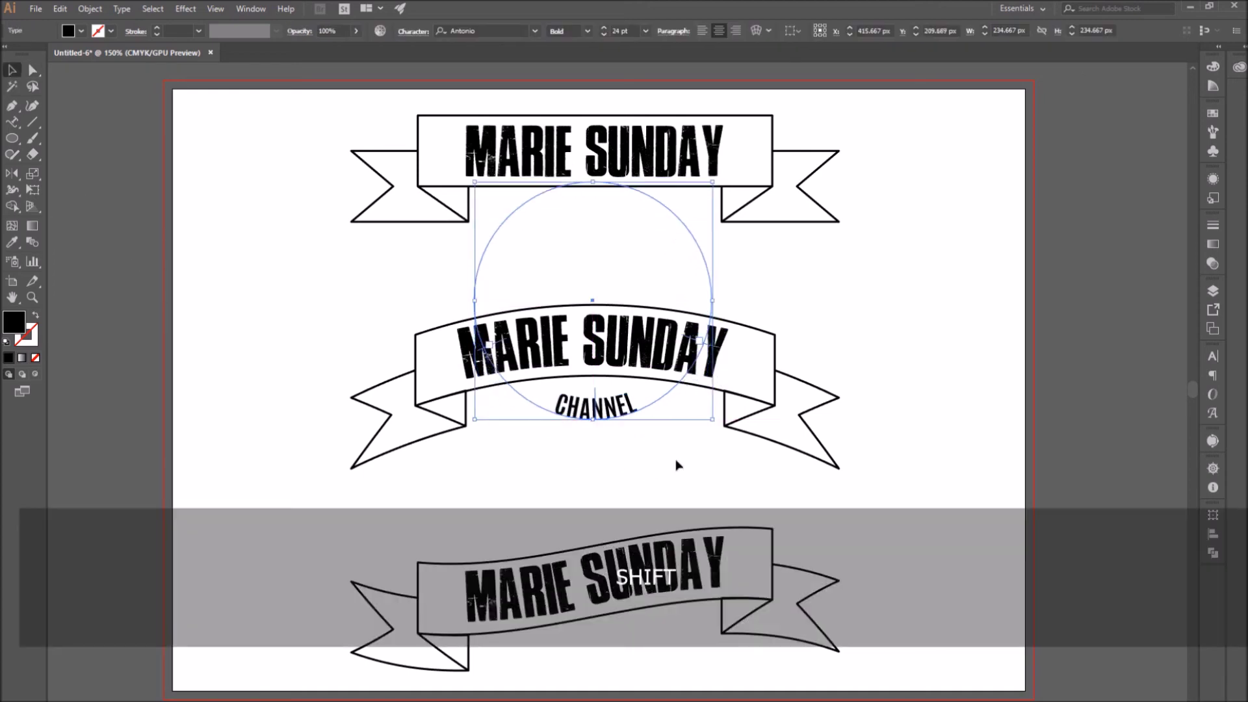